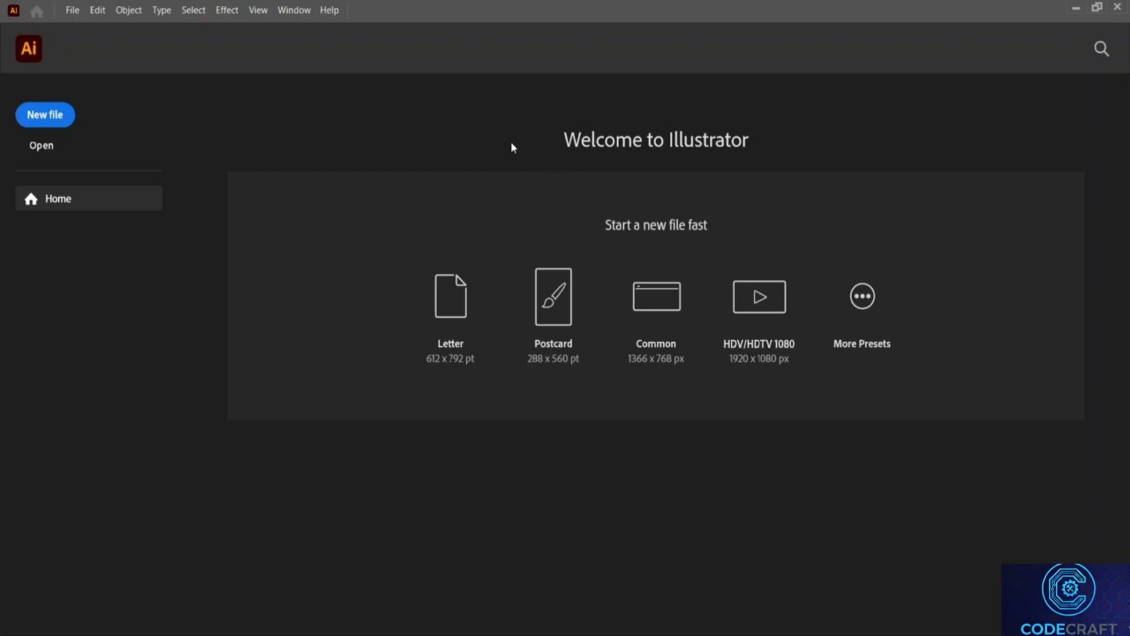
click(70, 115)
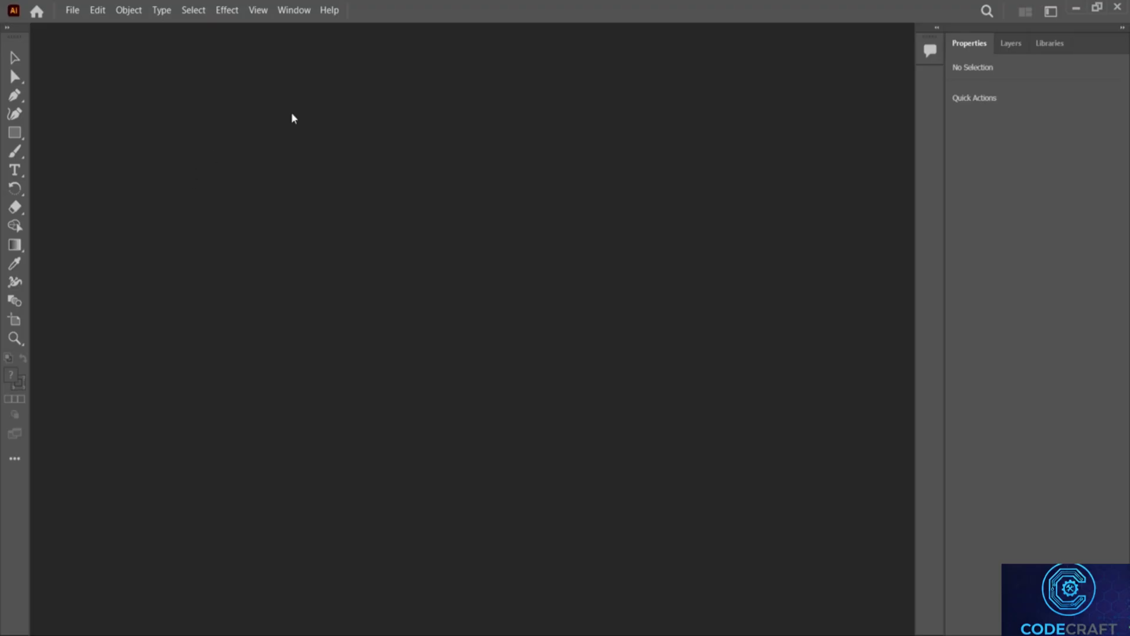
click(72, 10)
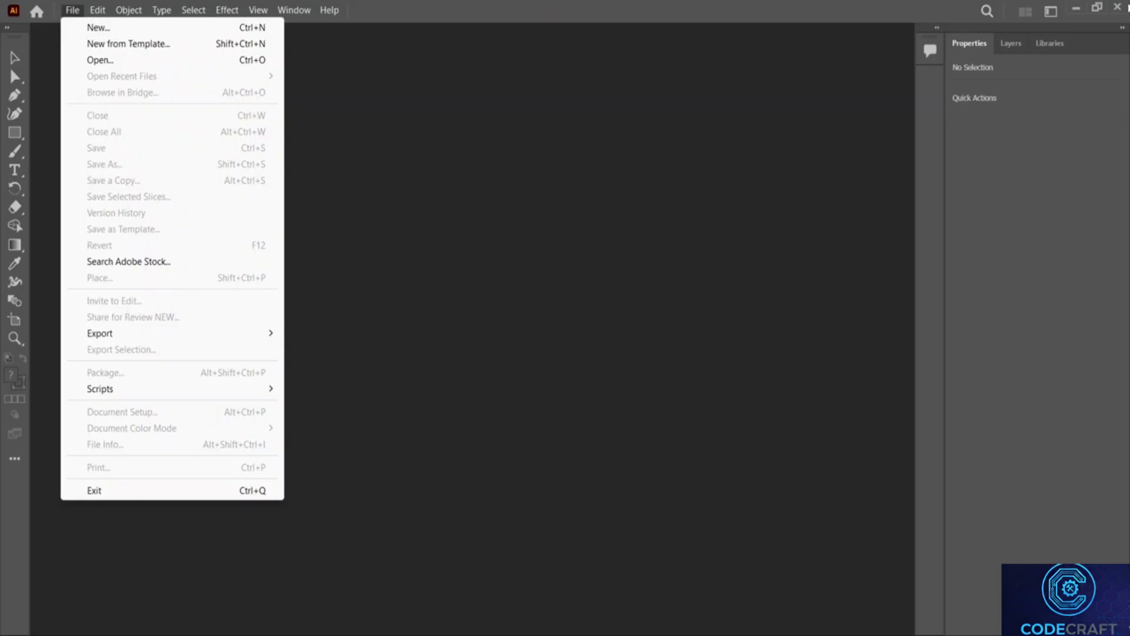
click(783, 70)
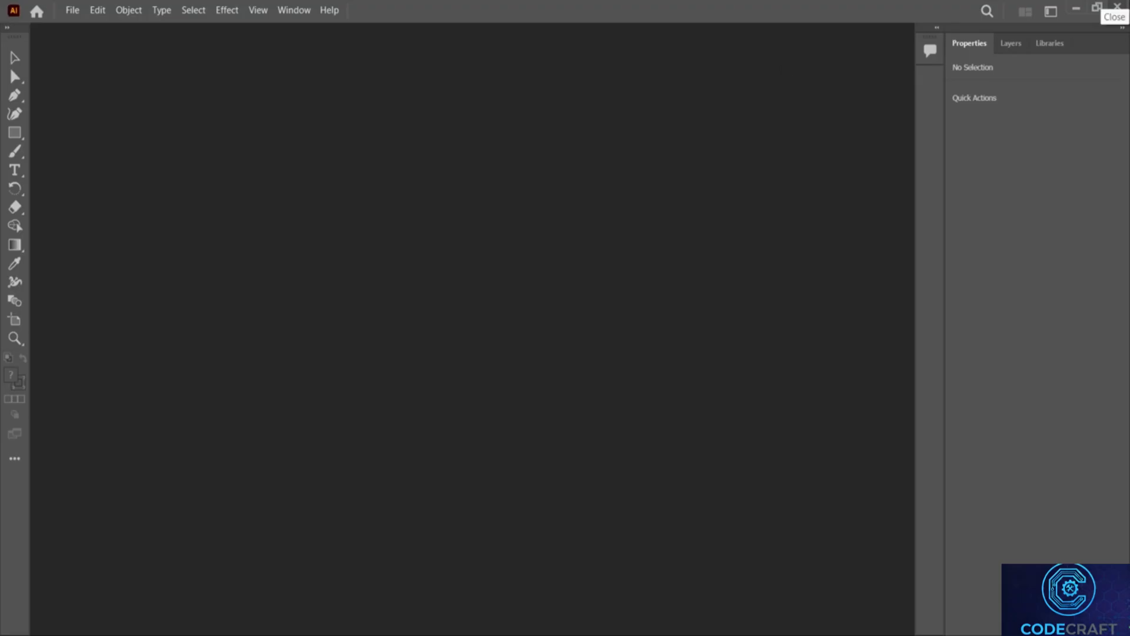
click(1117, 7)
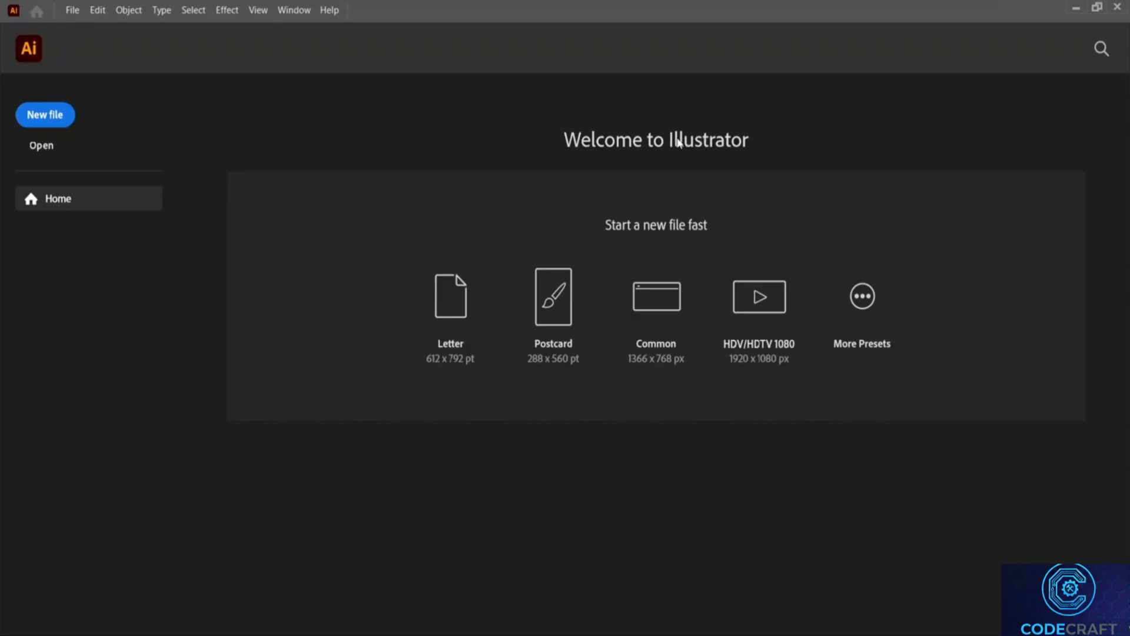
Start a new document, name it "illustrator interface", and set its units to Inches.
click(64, 119)
drag(348, 43, 262, 53)
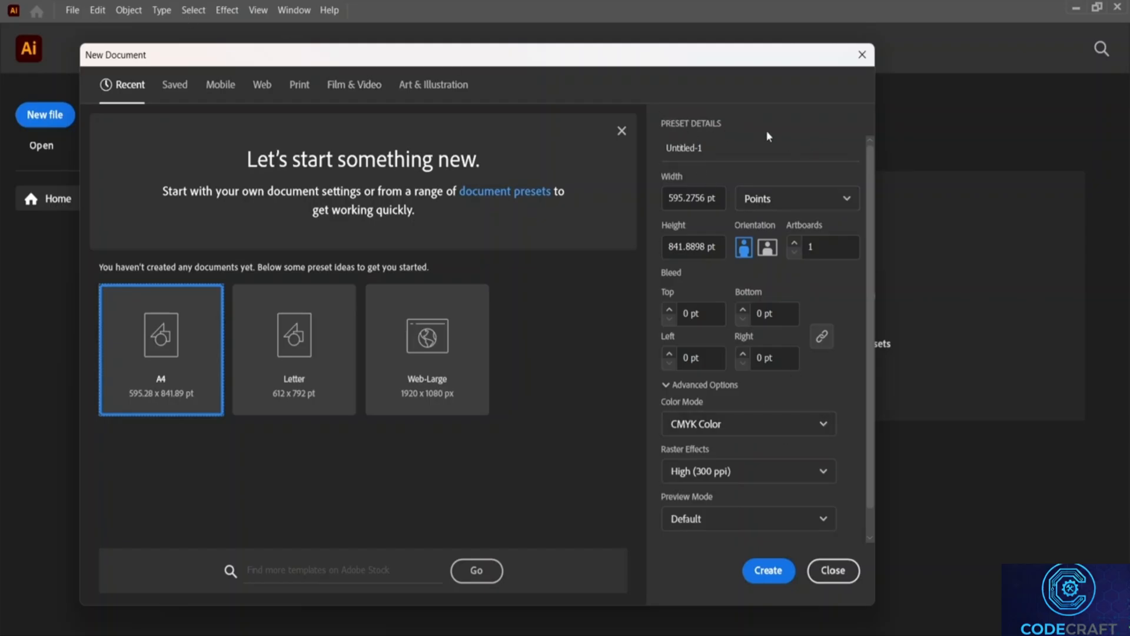
click(714, 145)
drag(713, 147, 663, 154)
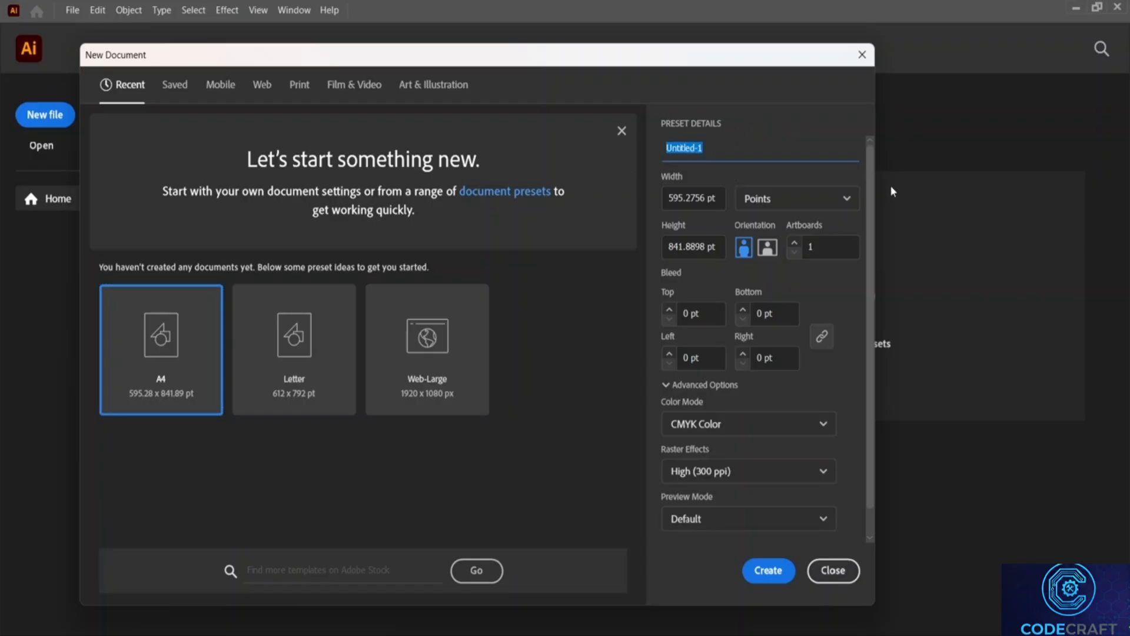
text(Illustrator interface)
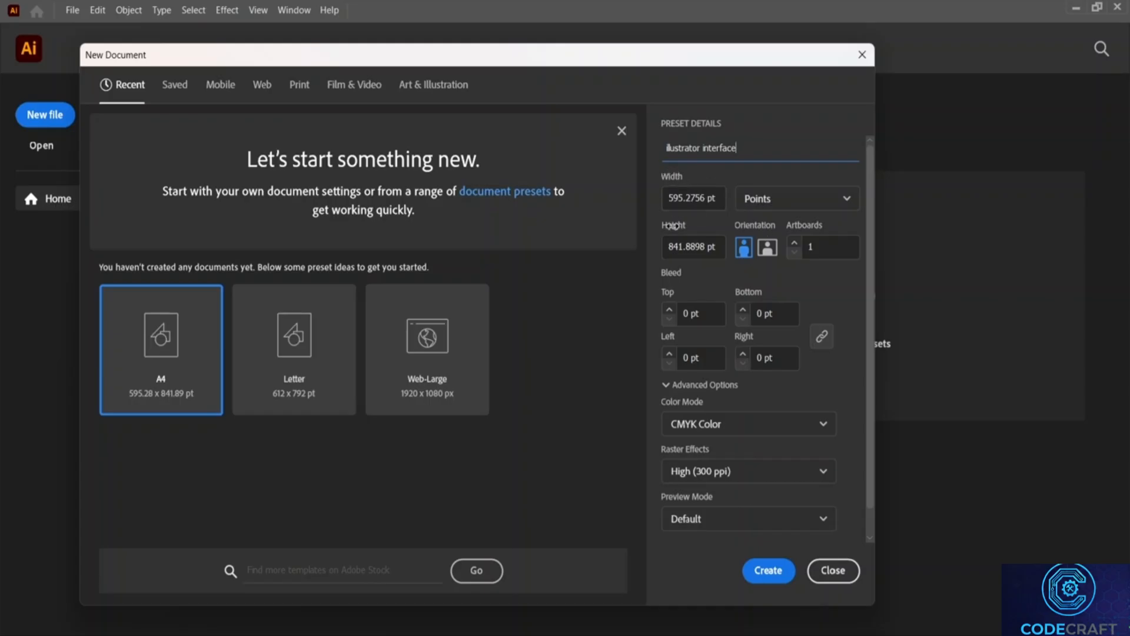
click(799, 206)
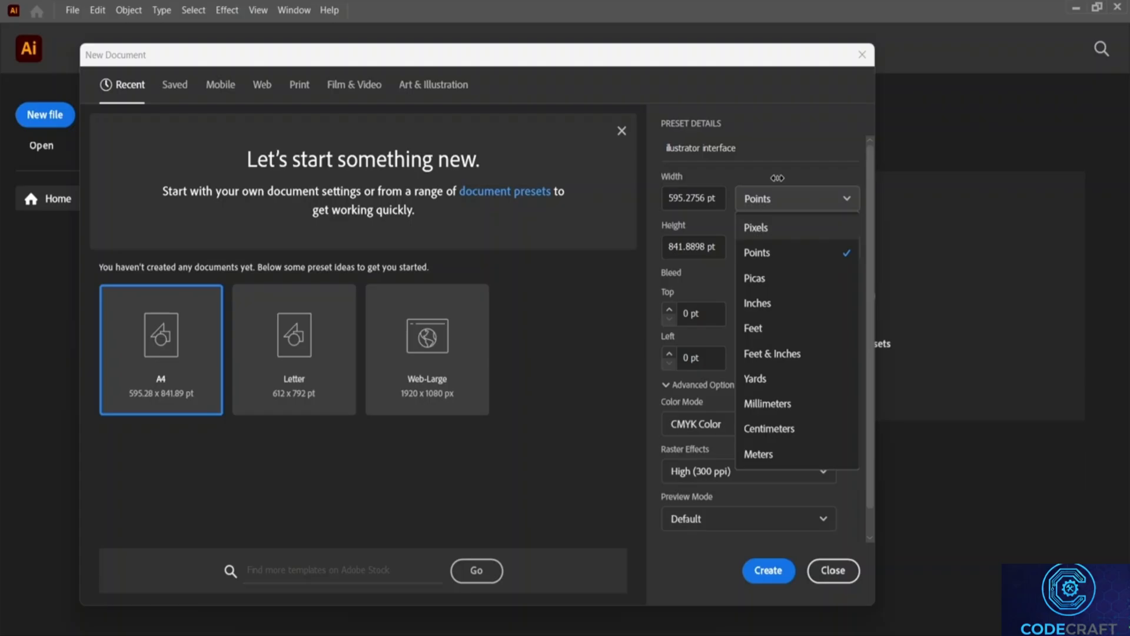
click(783, 304)
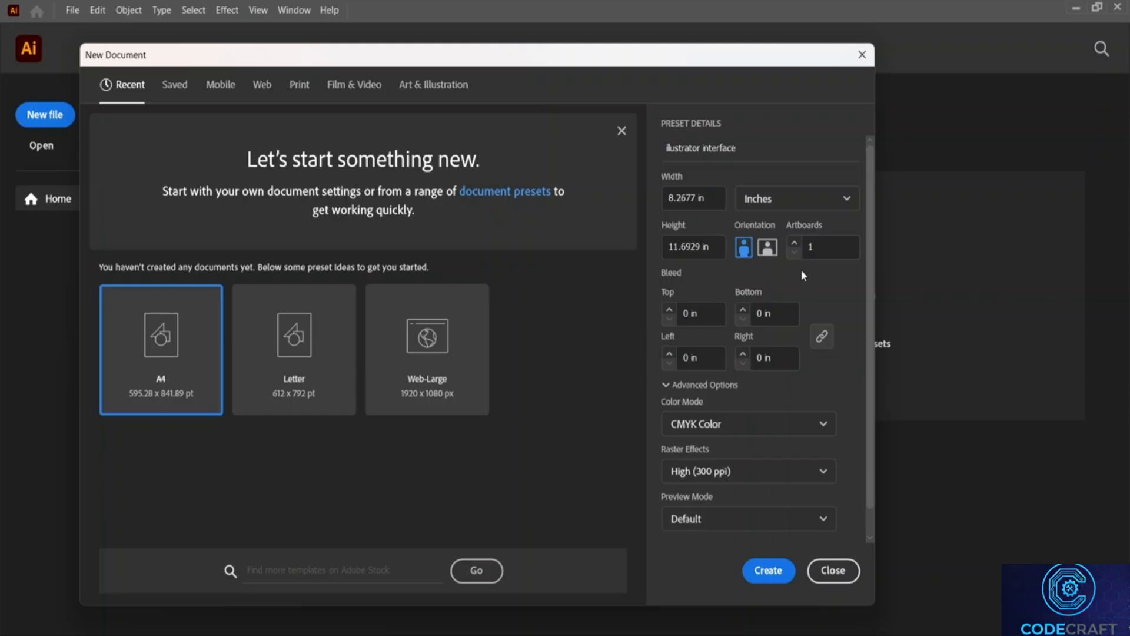
Try raising the new document's number of artboards, and return it to 1.
click(794, 245)
click(794, 242)
click(794, 243)
click(794, 253)
click(795, 253)
click(794, 252)
Examine the new document's advanced options and the colour modes it offers, keeping CMYK Color.
click(676, 275)
scroll(725, 292, down, 1)
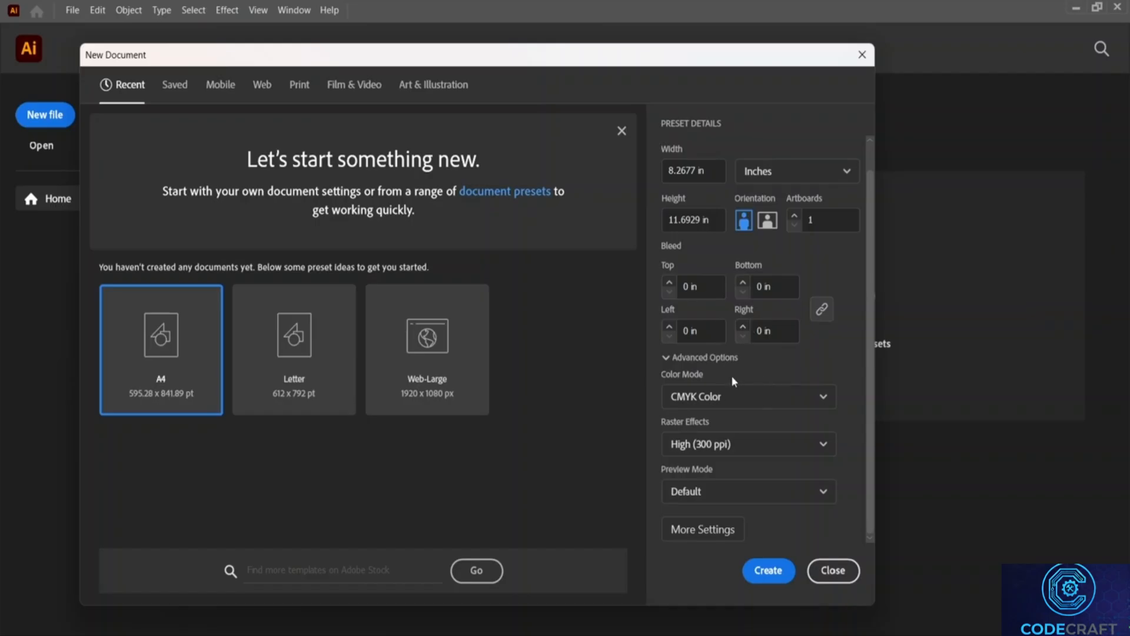
click(700, 358)
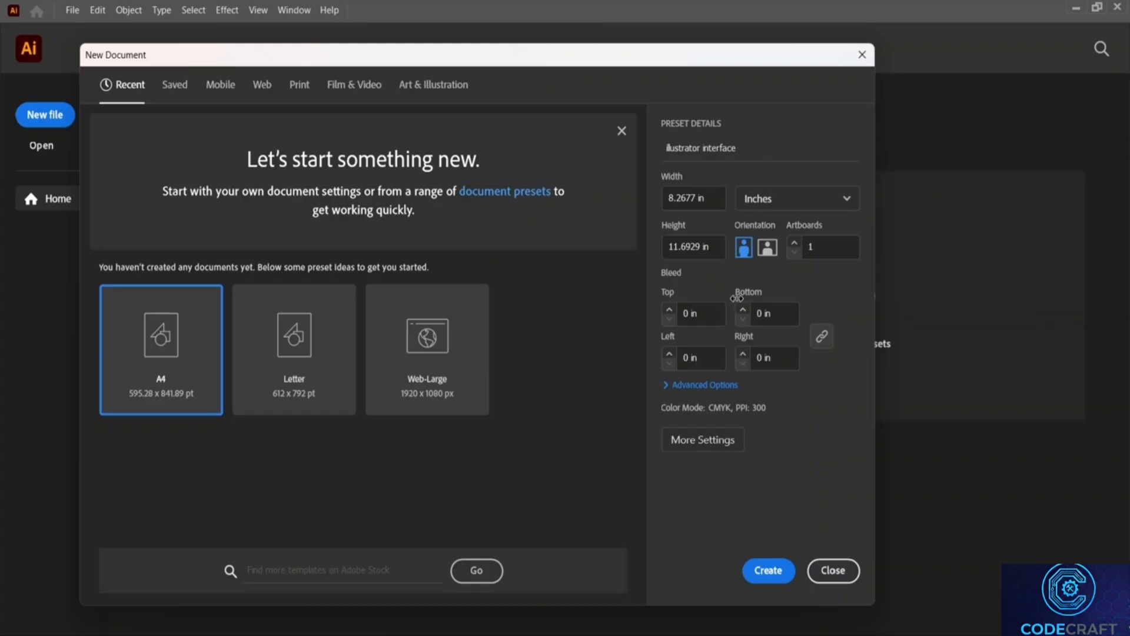
click(706, 387)
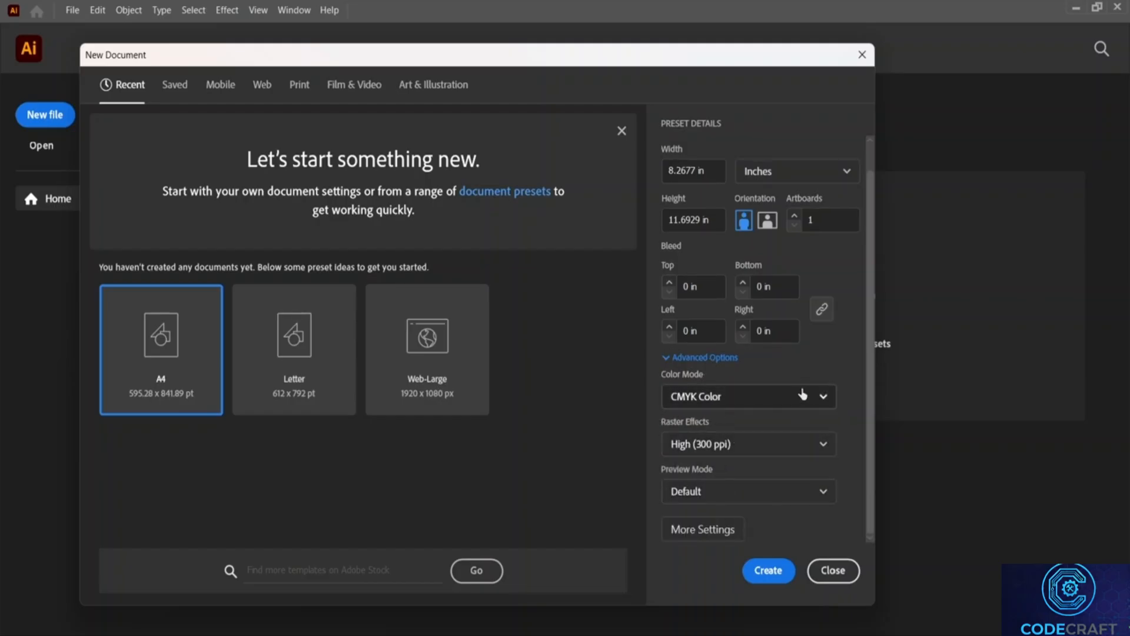
click(821, 398)
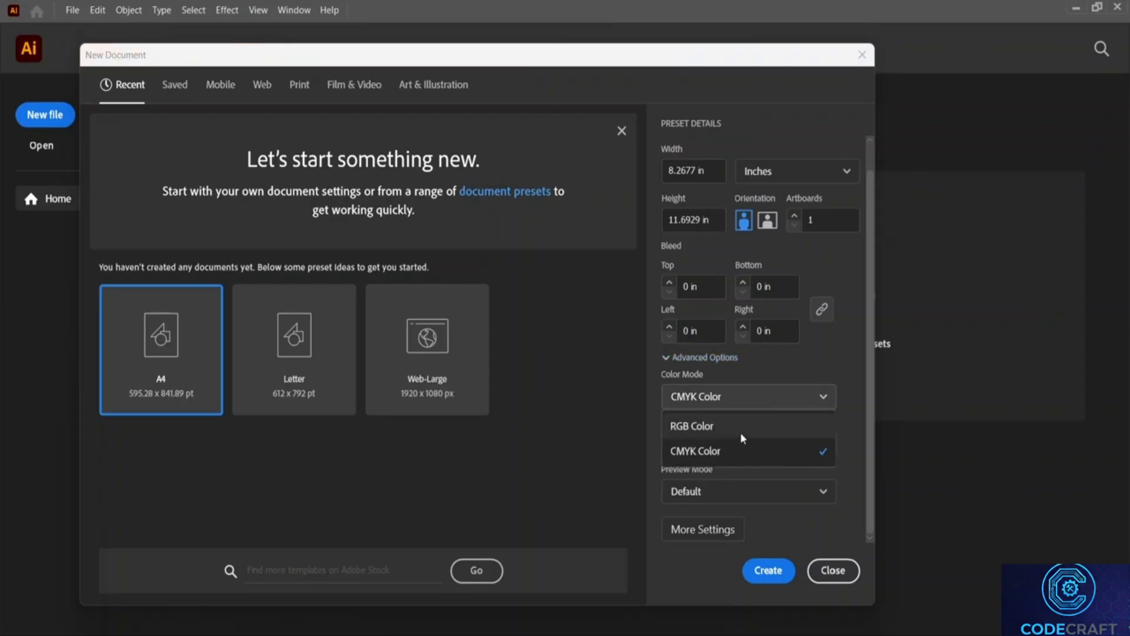
click(835, 372)
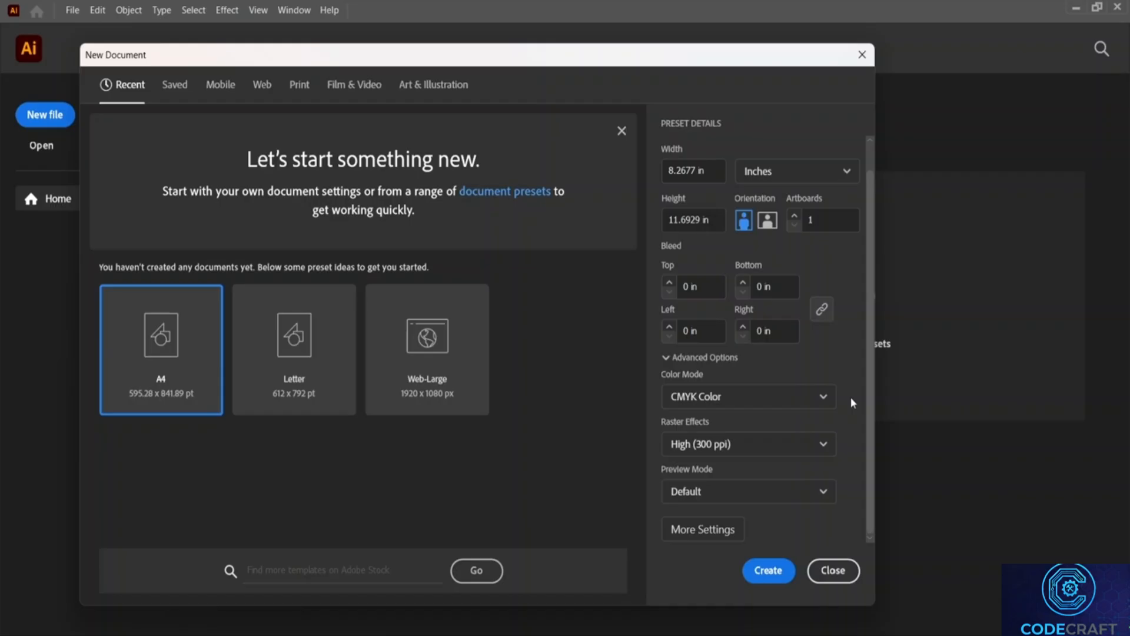
click(761, 405)
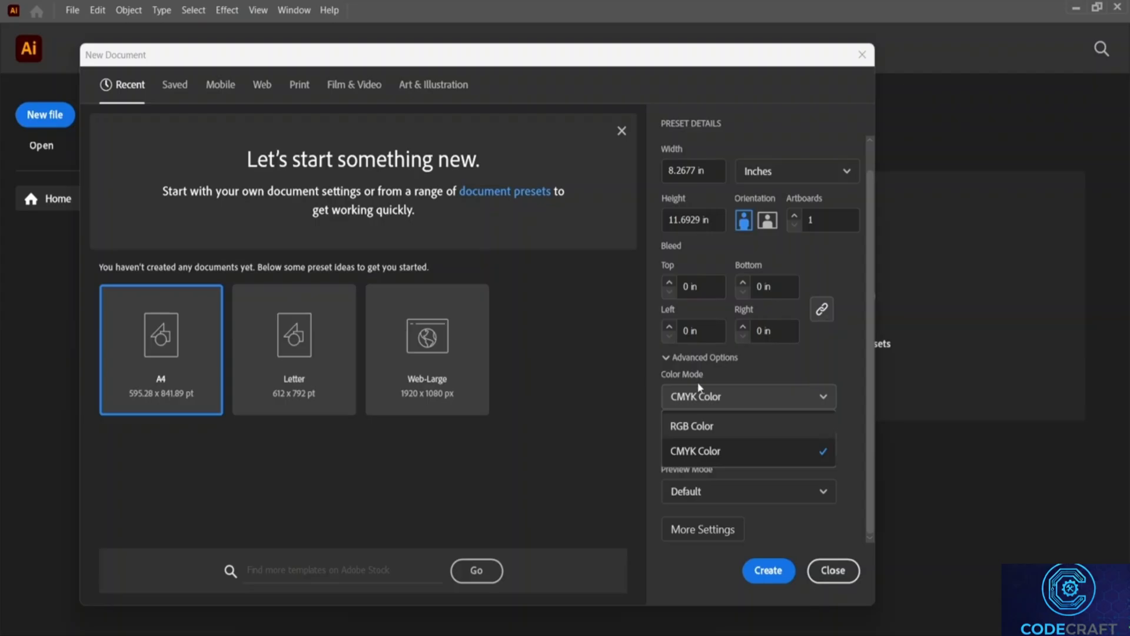
click(782, 398)
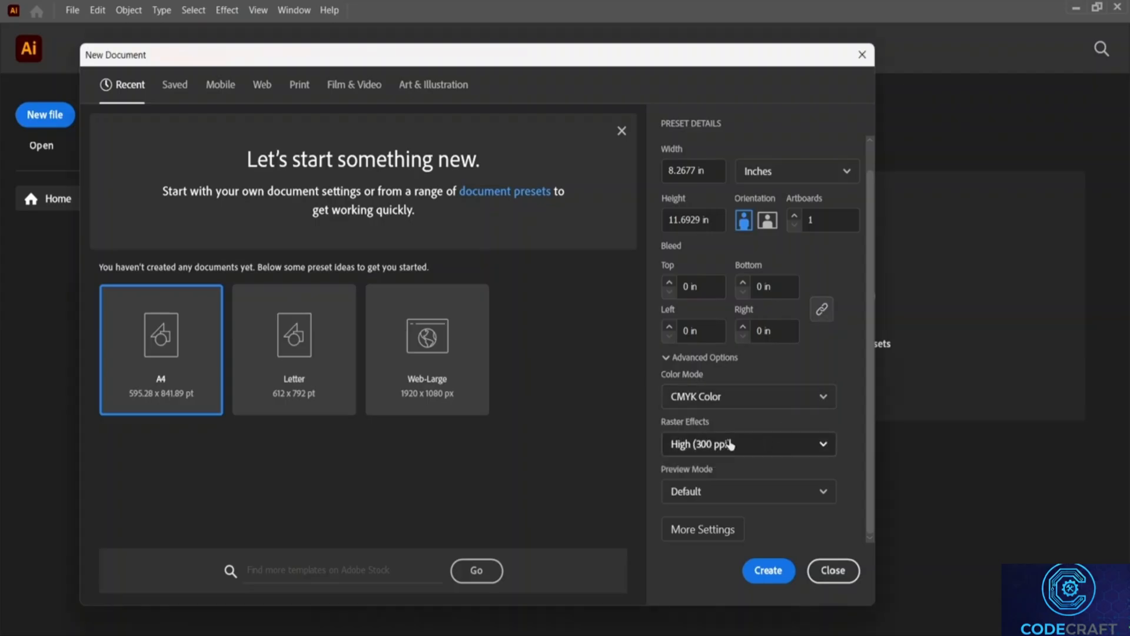
Examine the available raster effects resolutions and preview modes, keeping High (300 ppi) and Default.
click(779, 451)
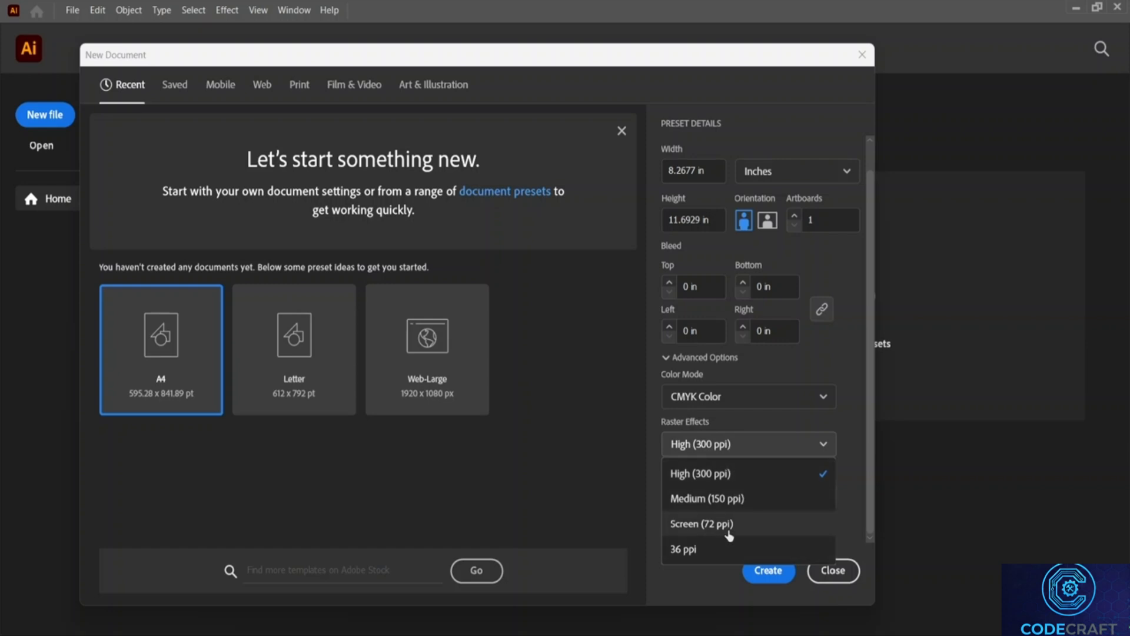
click(752, 452)
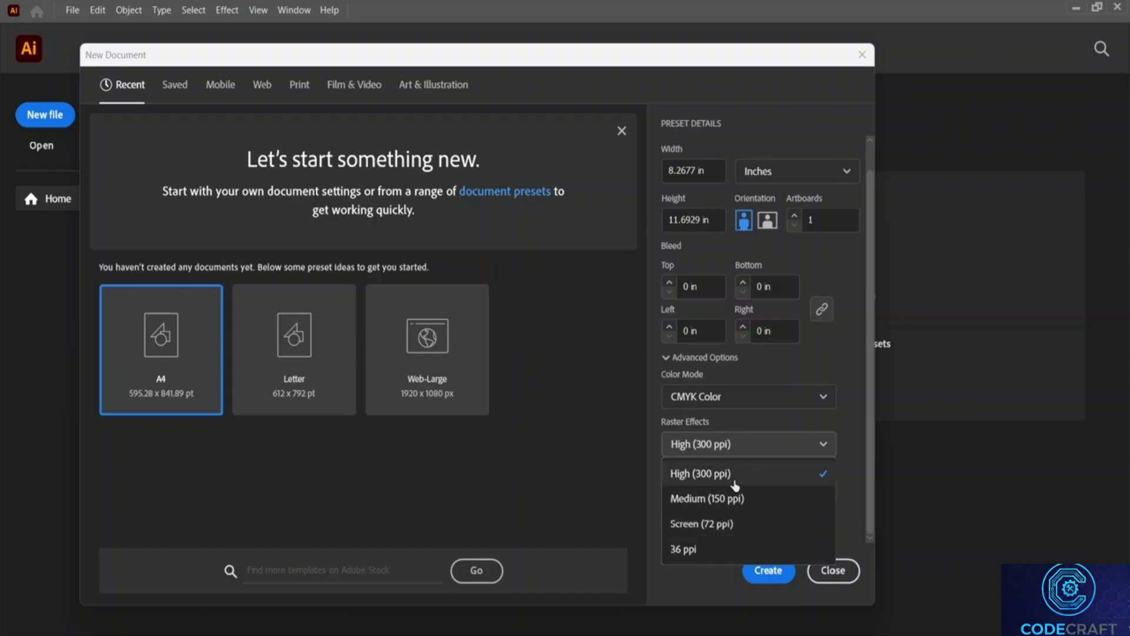
click(850, 495)
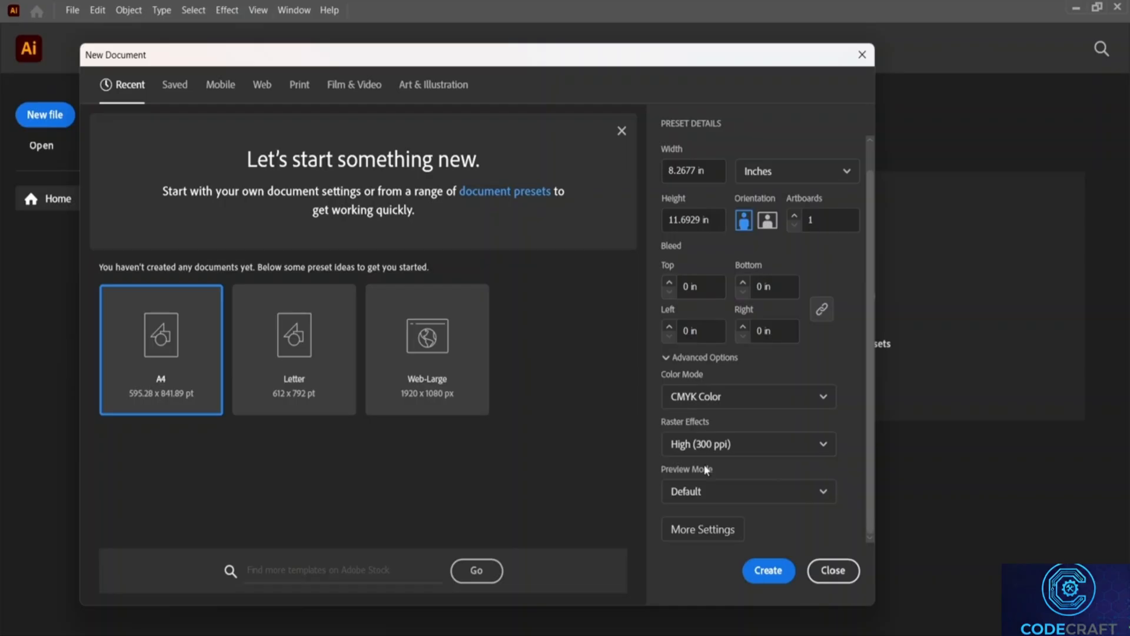
click(746, 497)
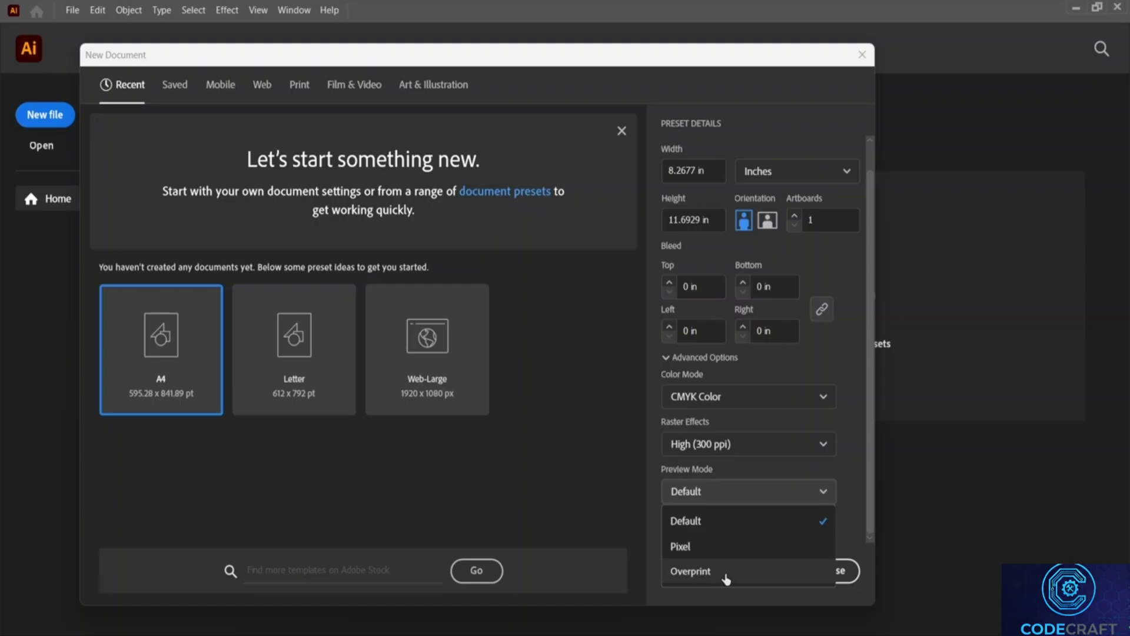
click(839, 485)
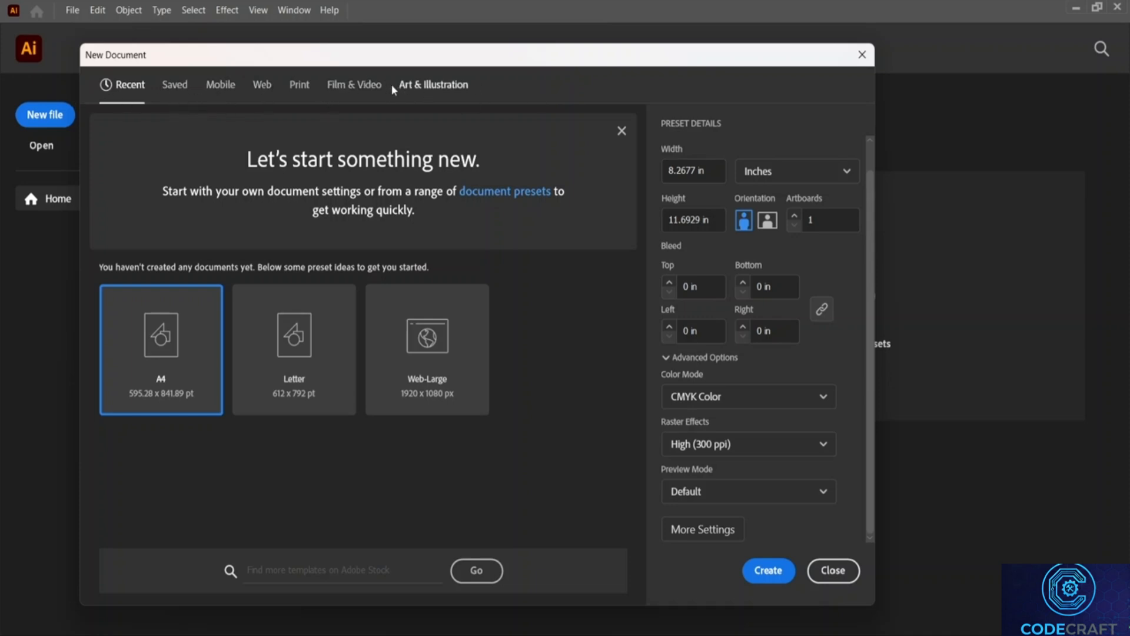
Look through the Saved templates and the blank document presets for Mobile devices.
drag(525, 48, 630, 43)
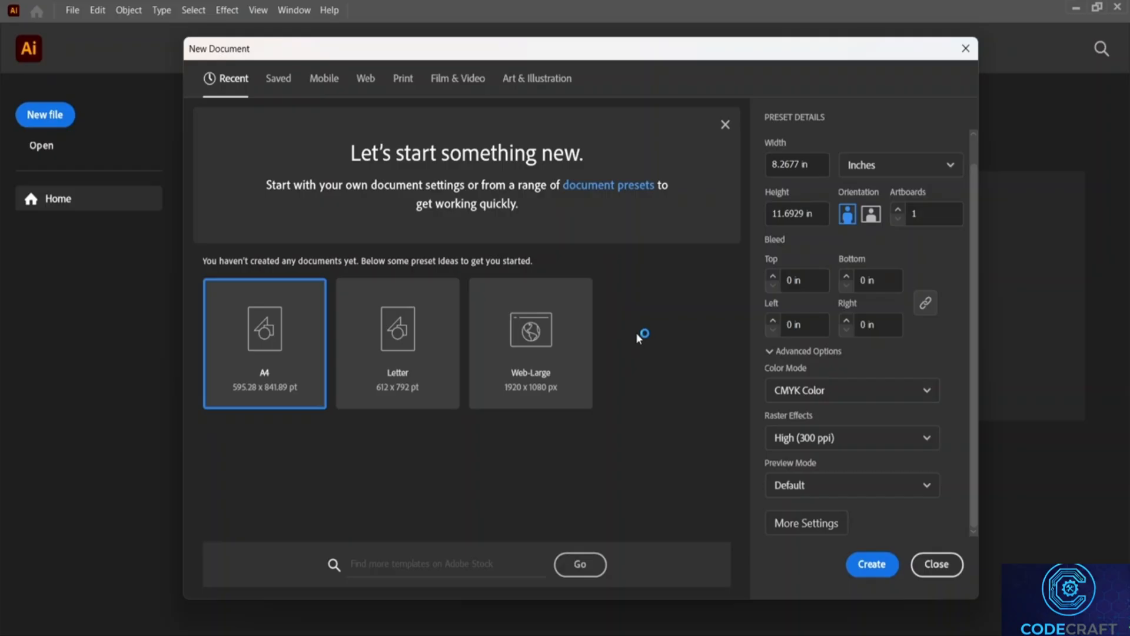
click(277, 89)
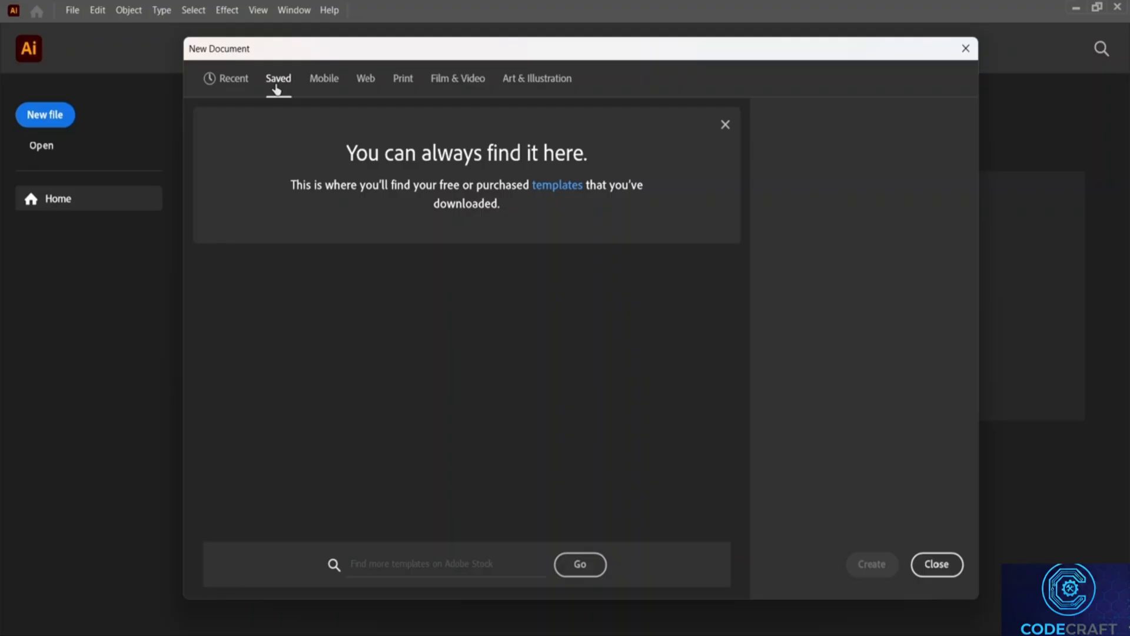
click(326, 88)
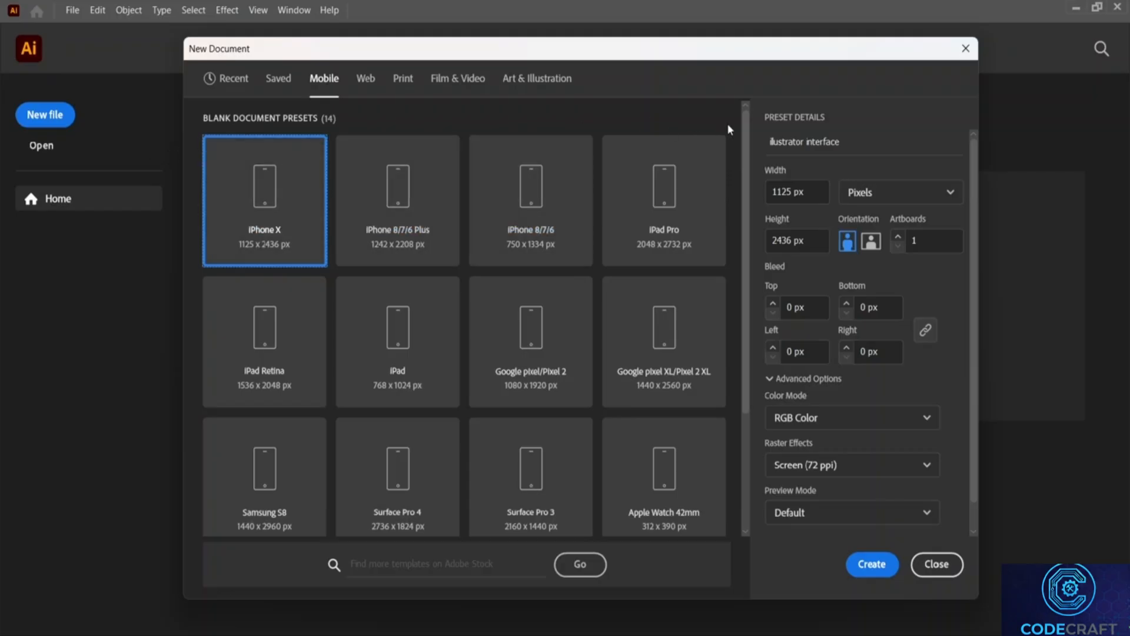
scroll(726, 122, down, 3)
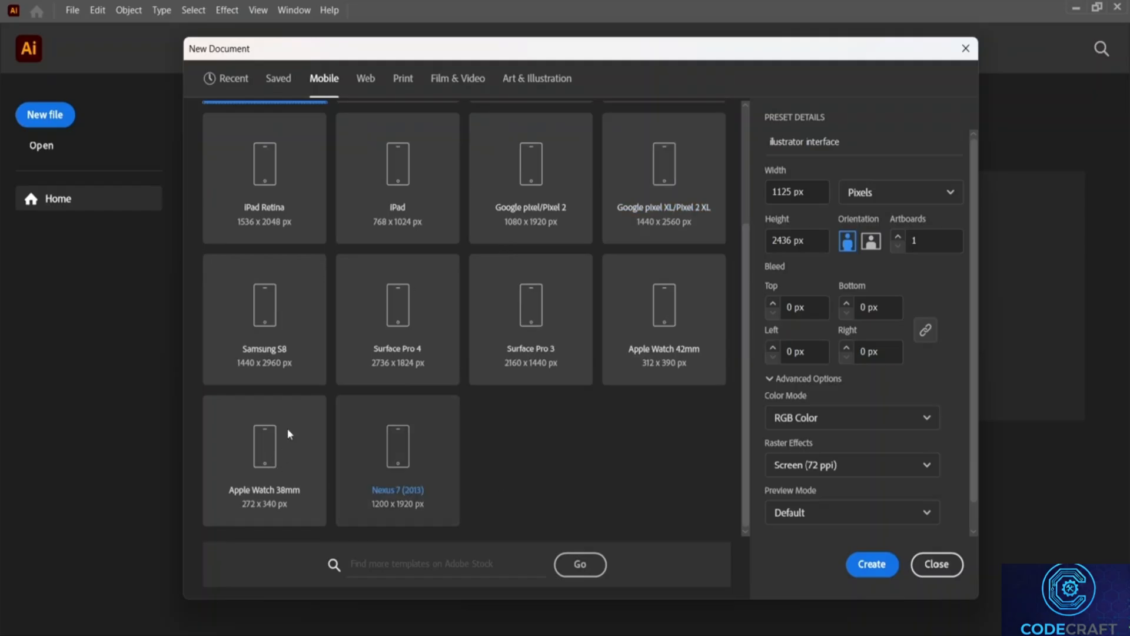
scroll(662, 302, up, 3)
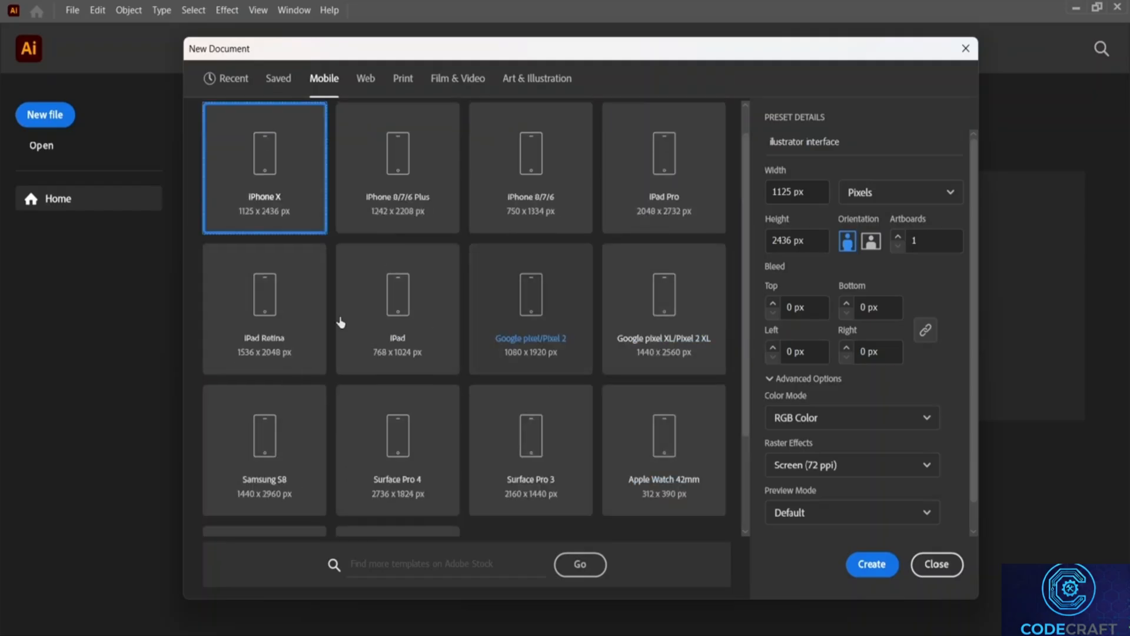
scroll(340, 323, up, 1)
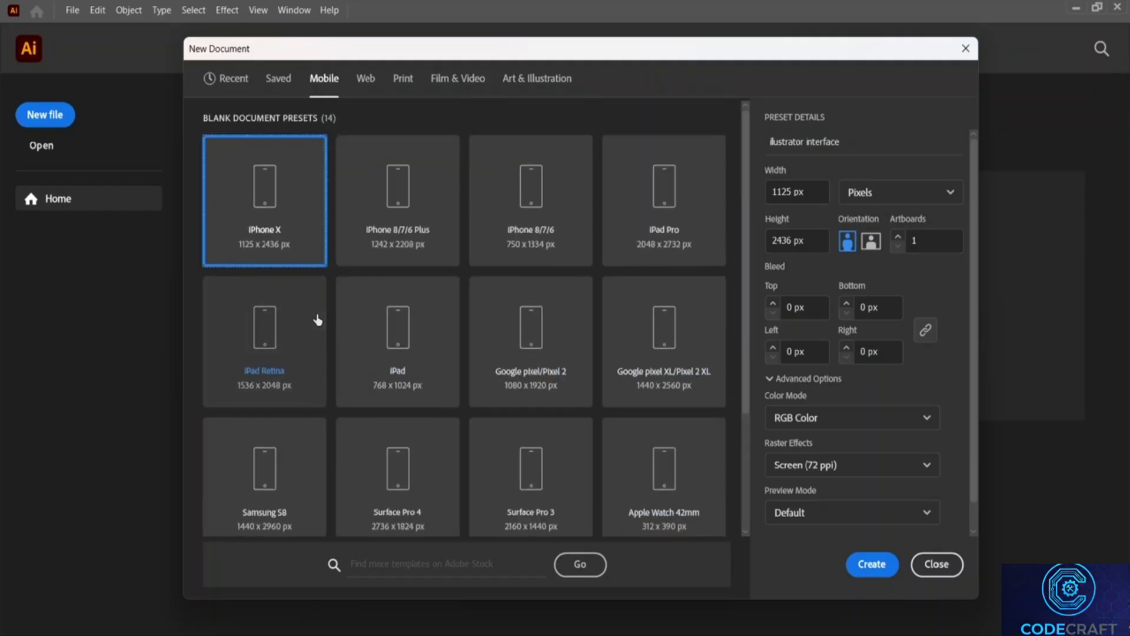
Compare the Web and Print presets, including their sizes, units, colour modes and raster effects resolutions.
click(365, 82)
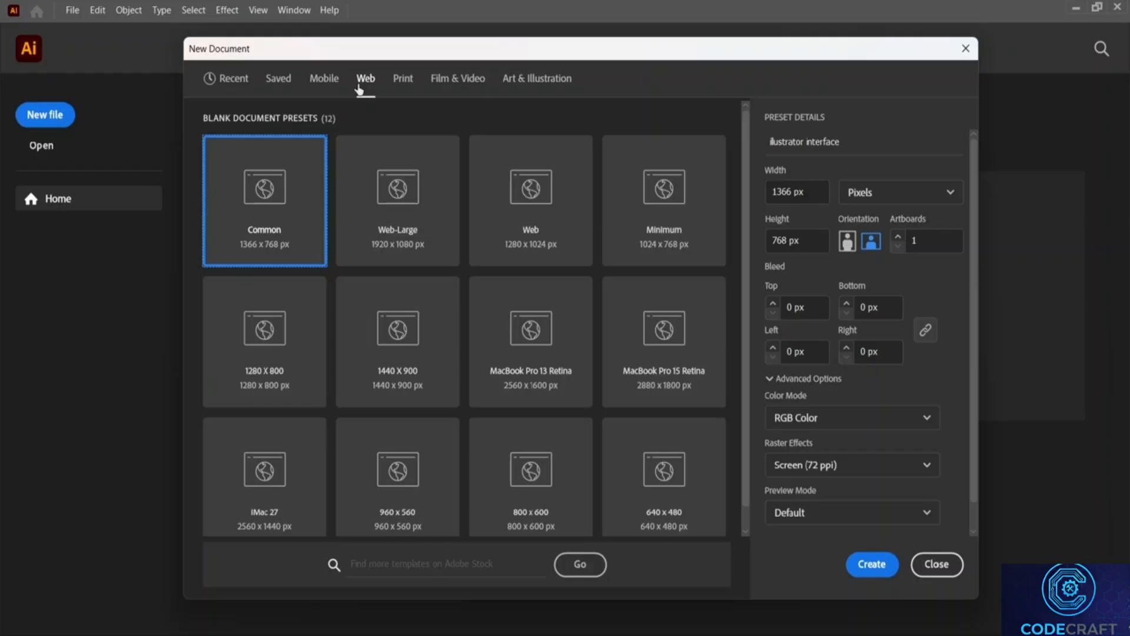
click(405, 89)
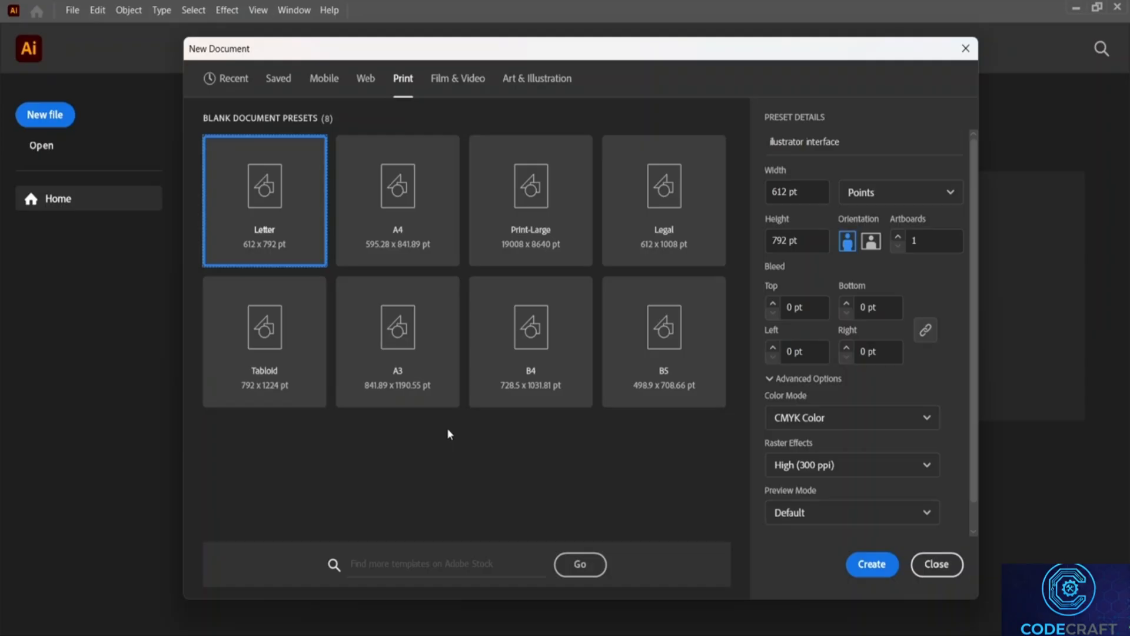
click(365, 88)
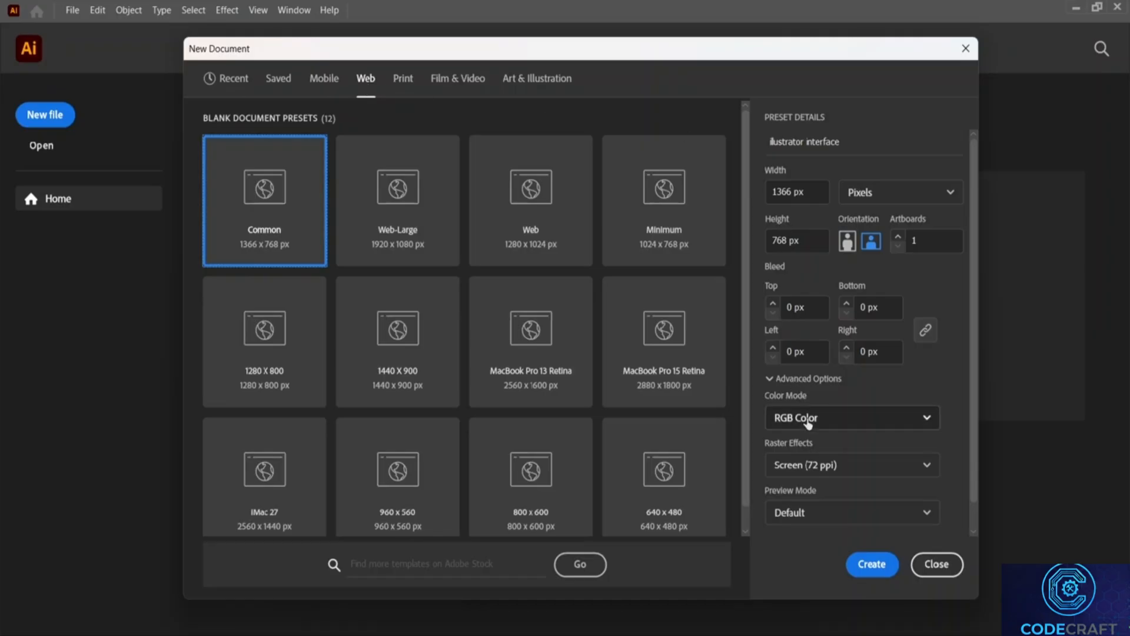
click(824, 467)
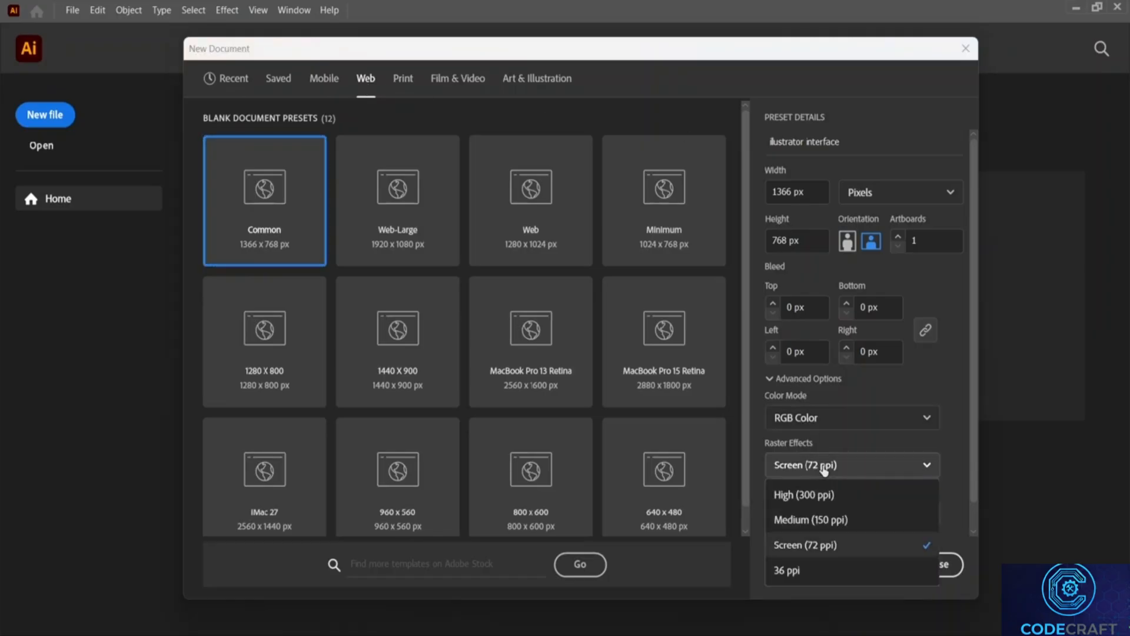
click(825, 467)
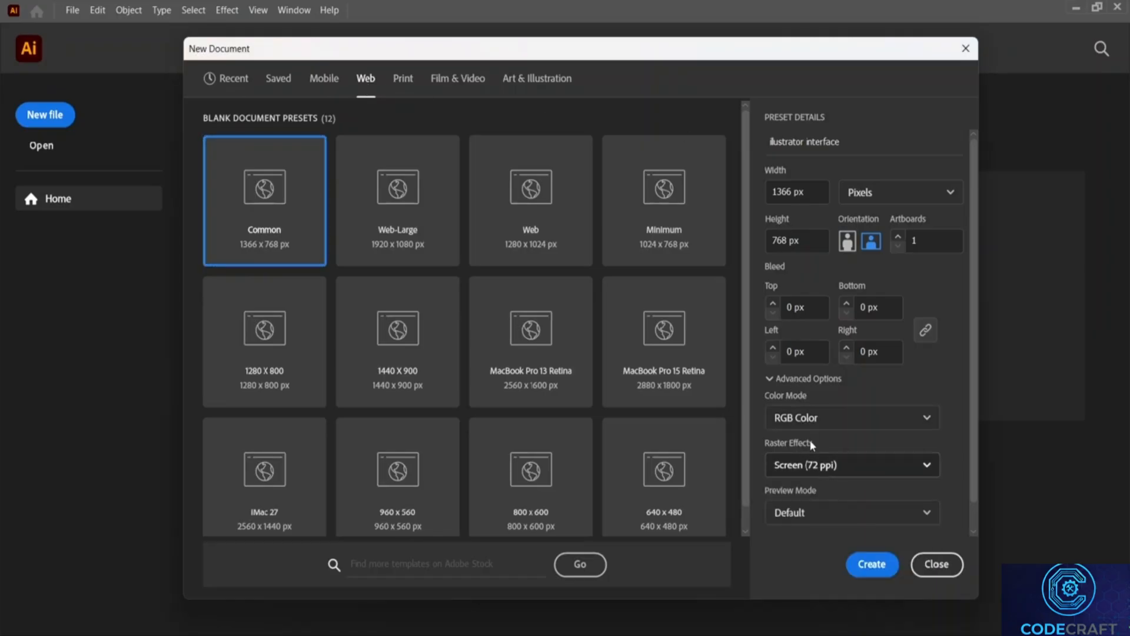
click(402, 82)
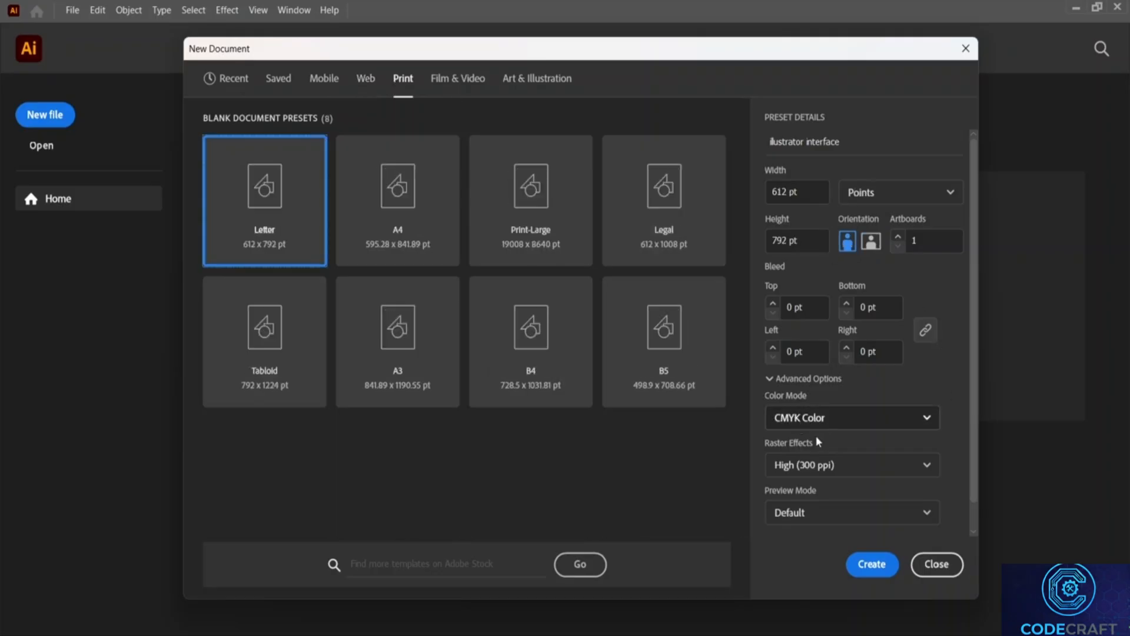
click(367, 80)
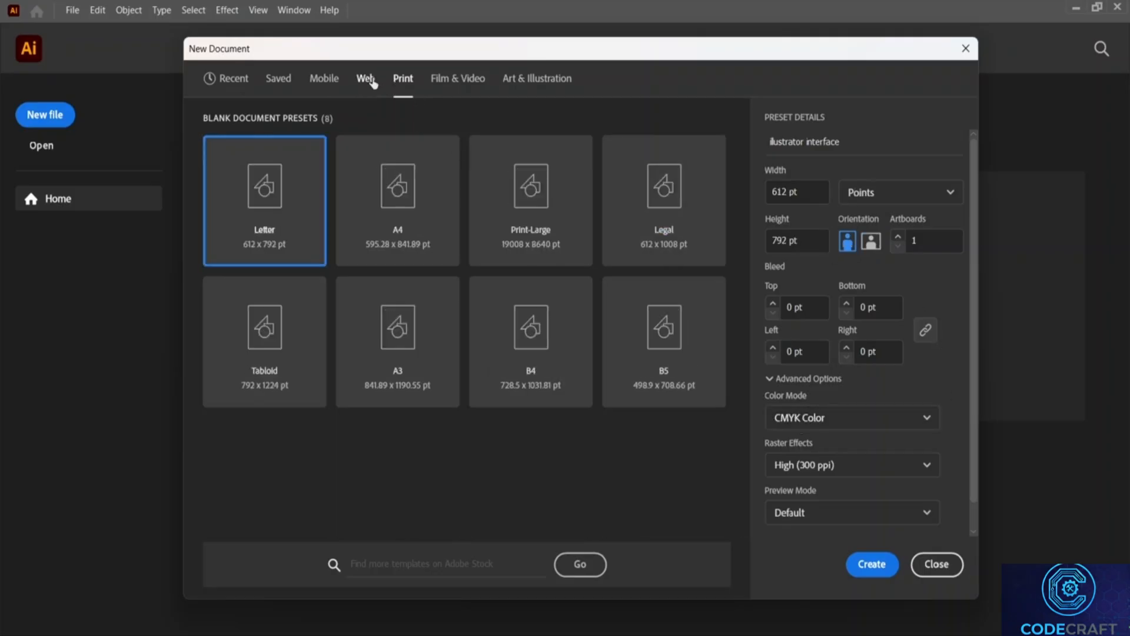
scroll(449, 378, down, 1)
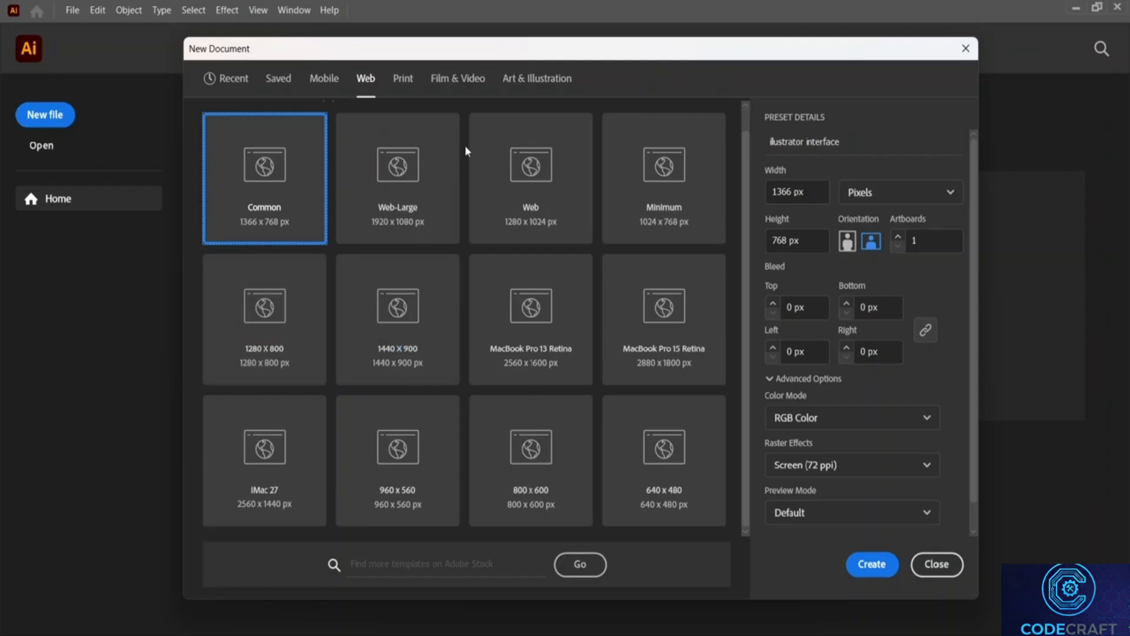
Look through the Film & Video and Art & Illustration blank document presets.
click(452, 78)
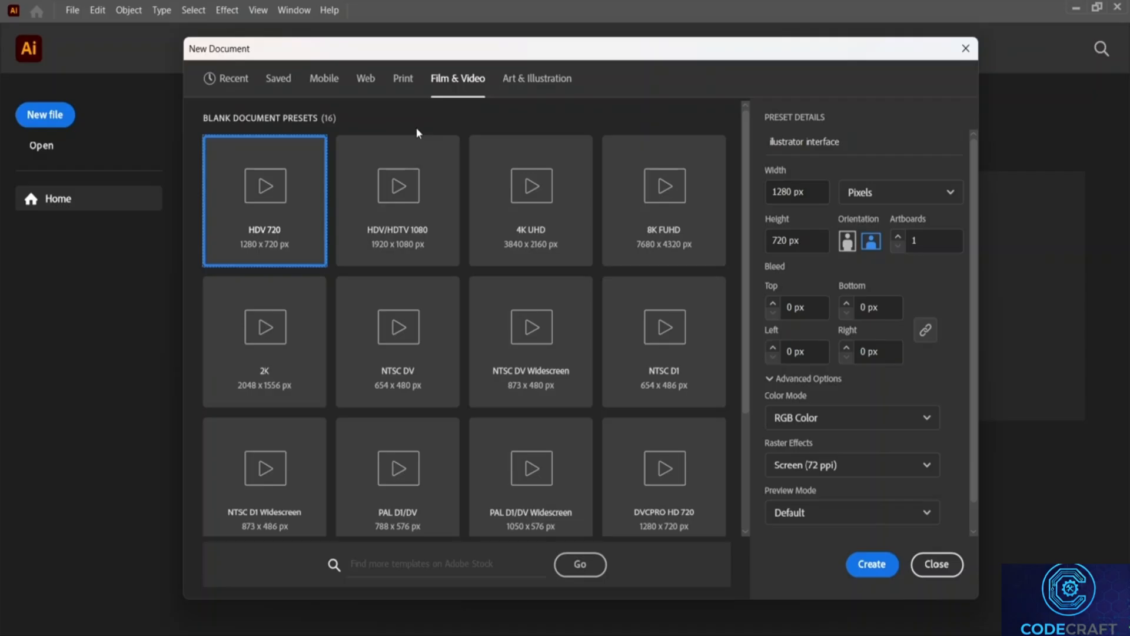
scroll(474, 279, down, 3)
scroll(477, 335, up, 2)
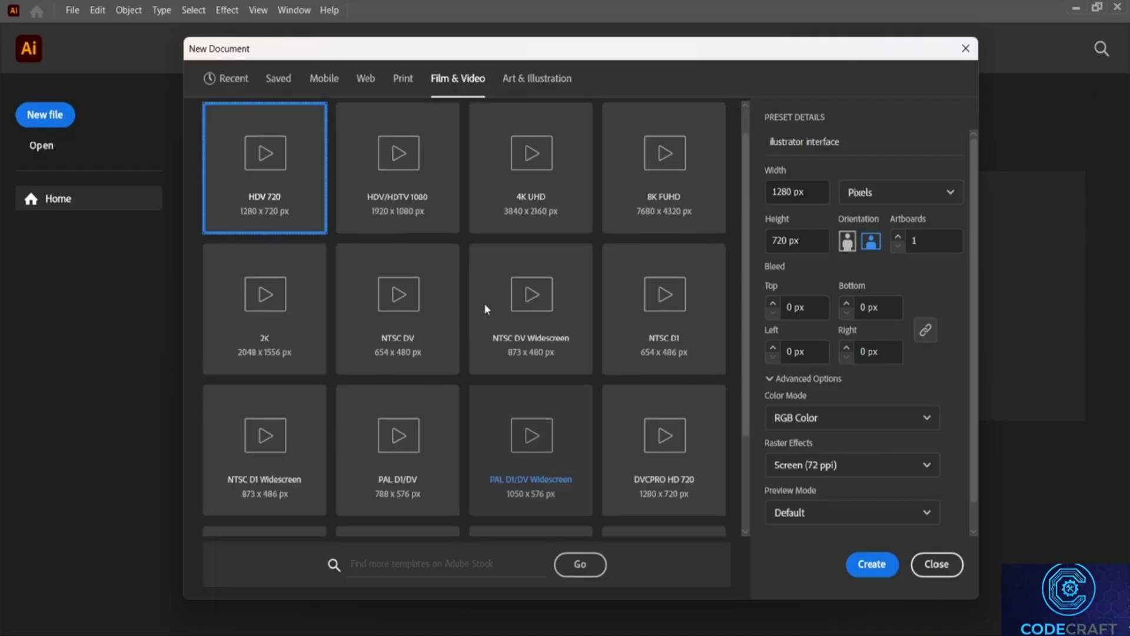
scroll(479, 329, up, 1)
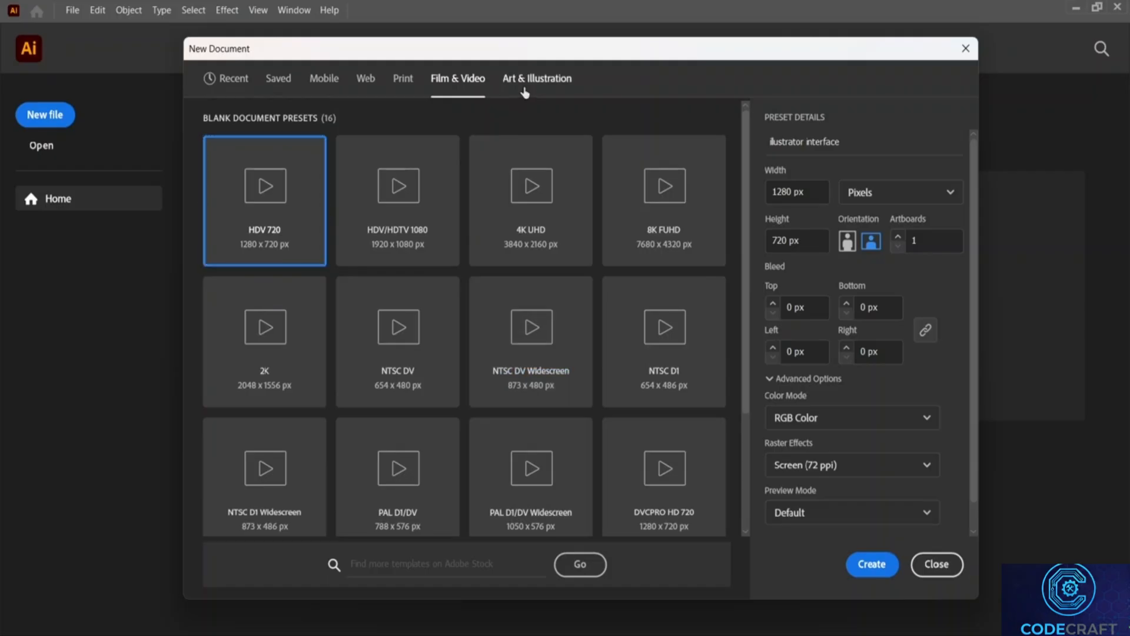
click(523, 89)
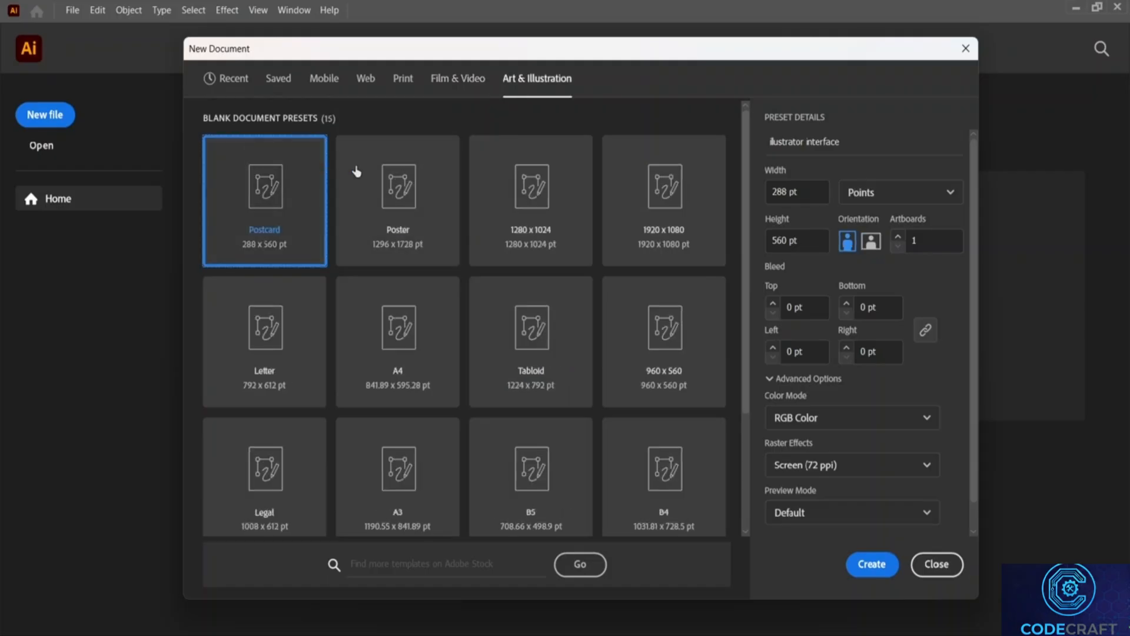
scroll(476, 171, down, 3)
scroll(321, 424, down, 1)
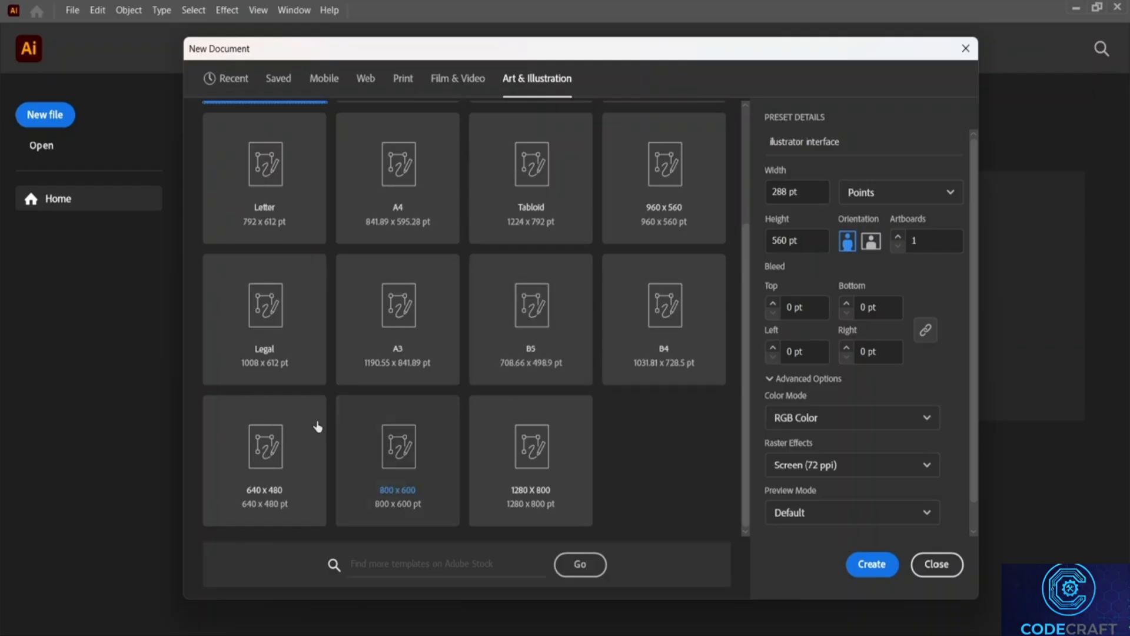
scroll(677, 323, up, 3)
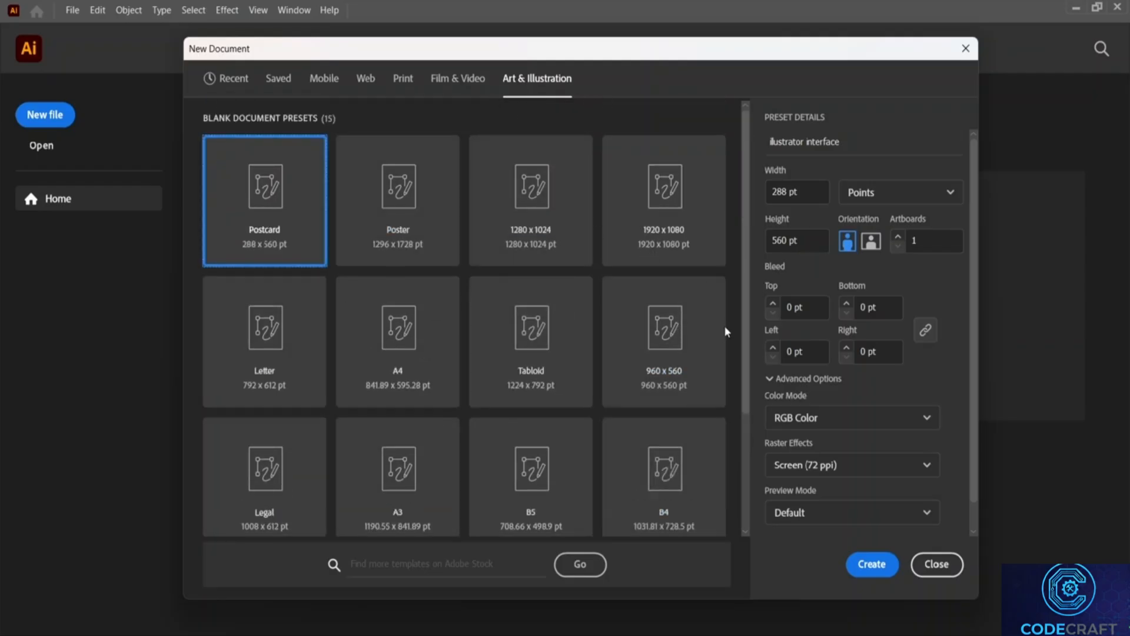
Create the document from the Common web preset, 1366 x 768 px in RGB Color.
click(369, 84)
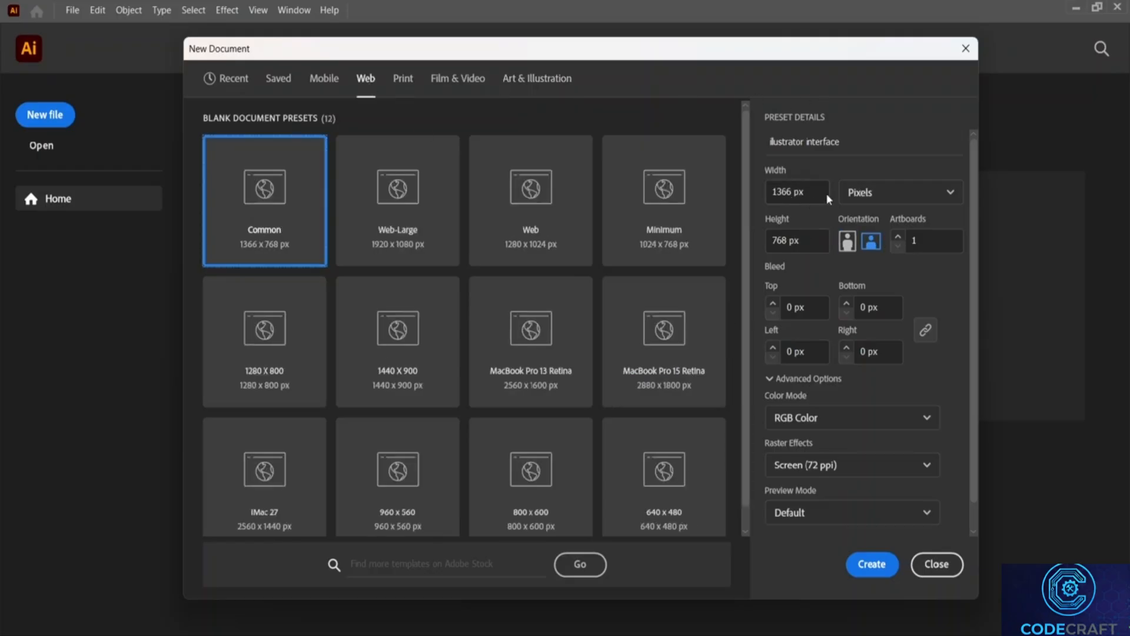
click(791, 191)
click(836, 177)
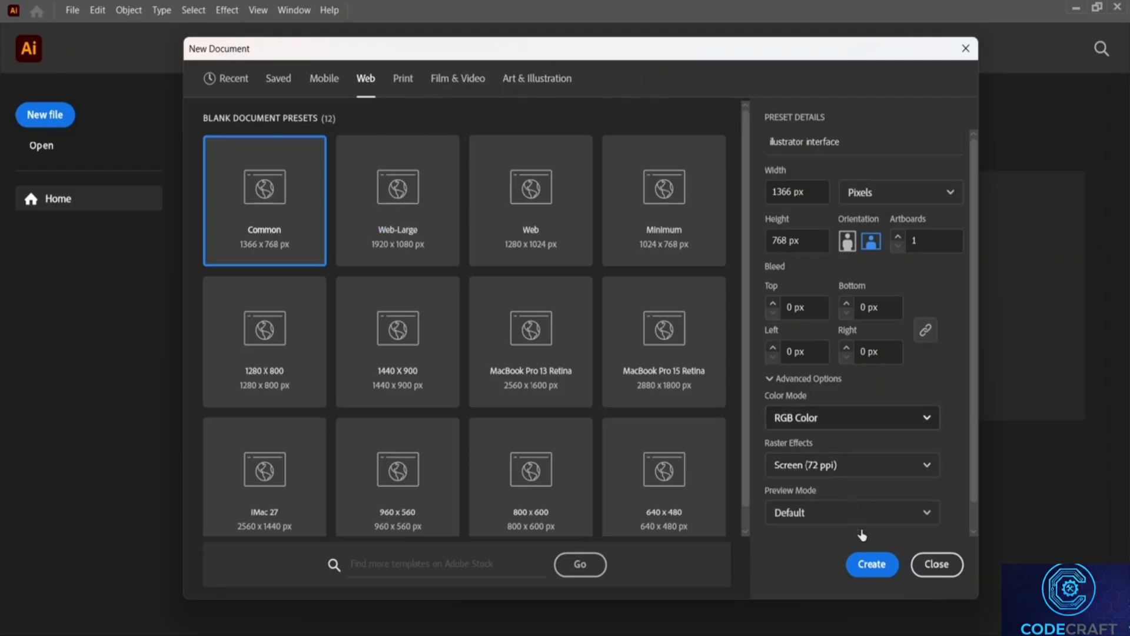
click(879, 565)
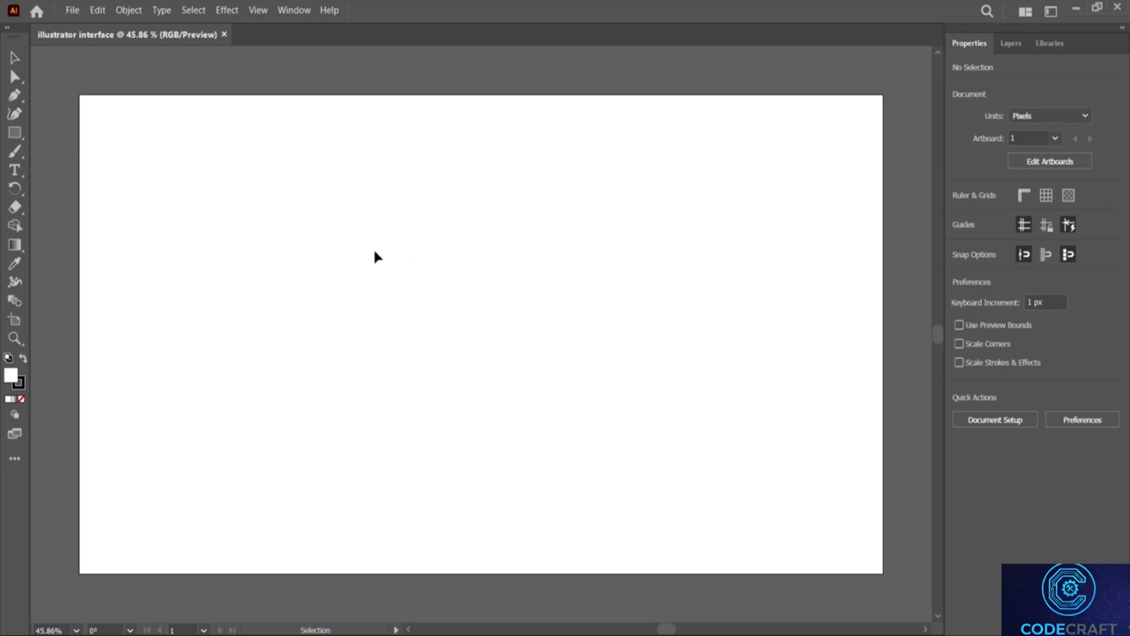
Draw a rectangle about 256 by 145 px in the artboard's upper half, move it towards the centre and deselect it.
click(13, 134)
drag(298, 194, 449, 284)
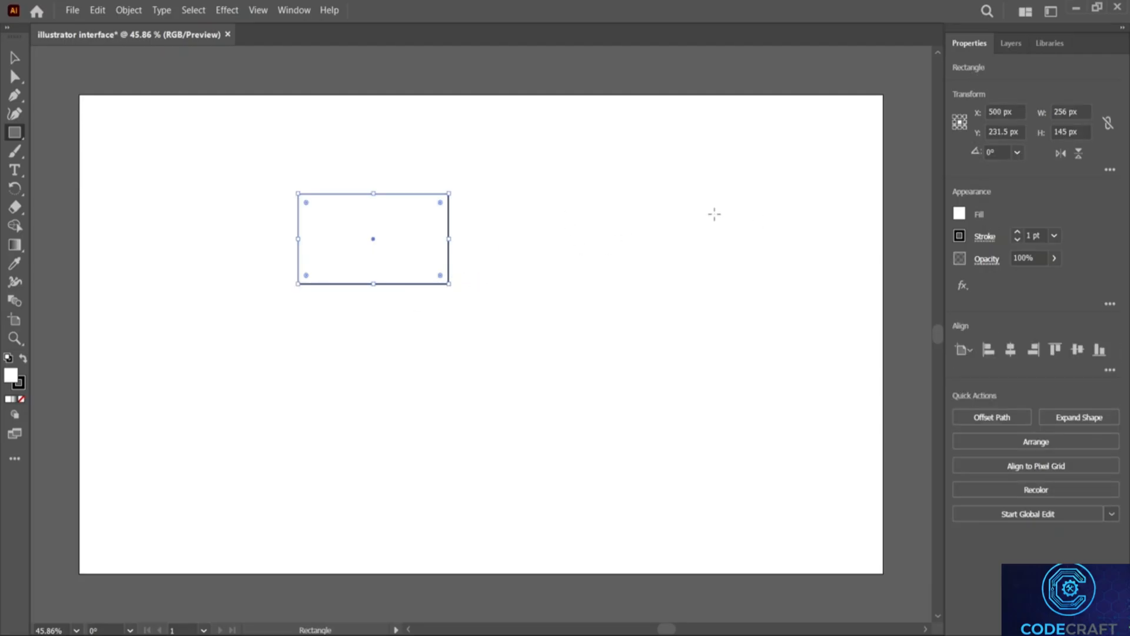
click(7, 65)
click(686, 266)
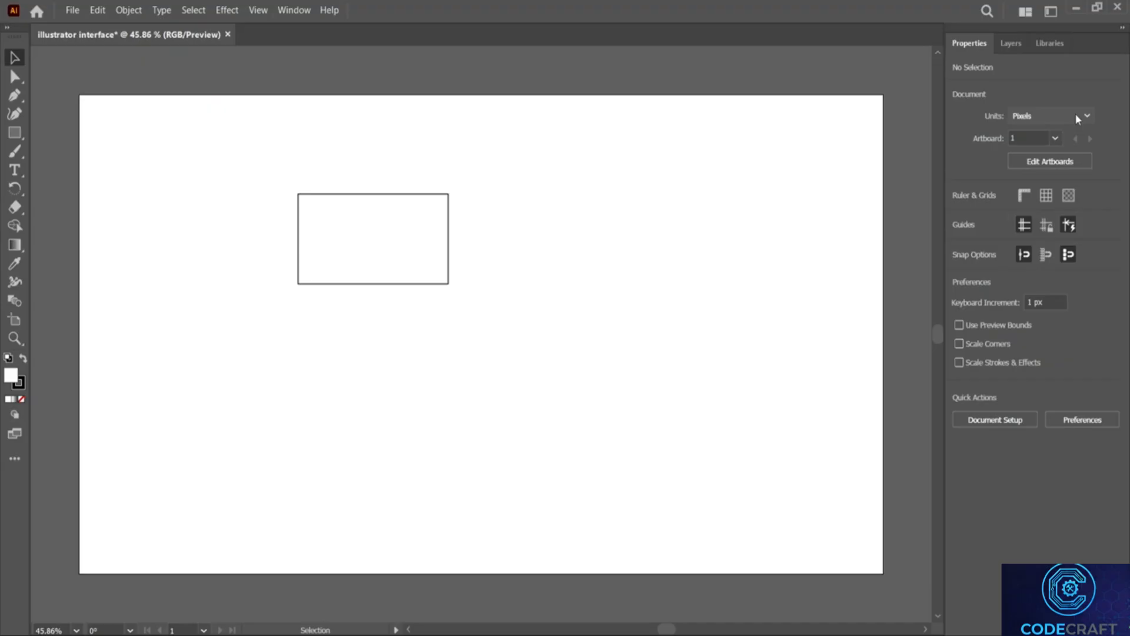
drag(306, 199, 400, 219)
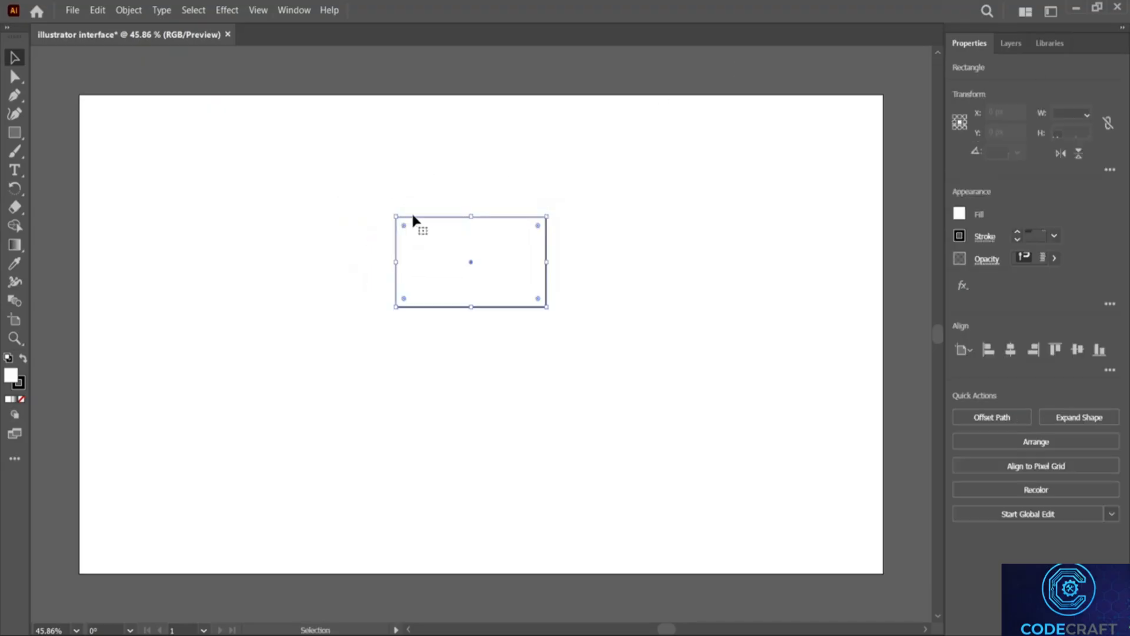
click(783, 211)
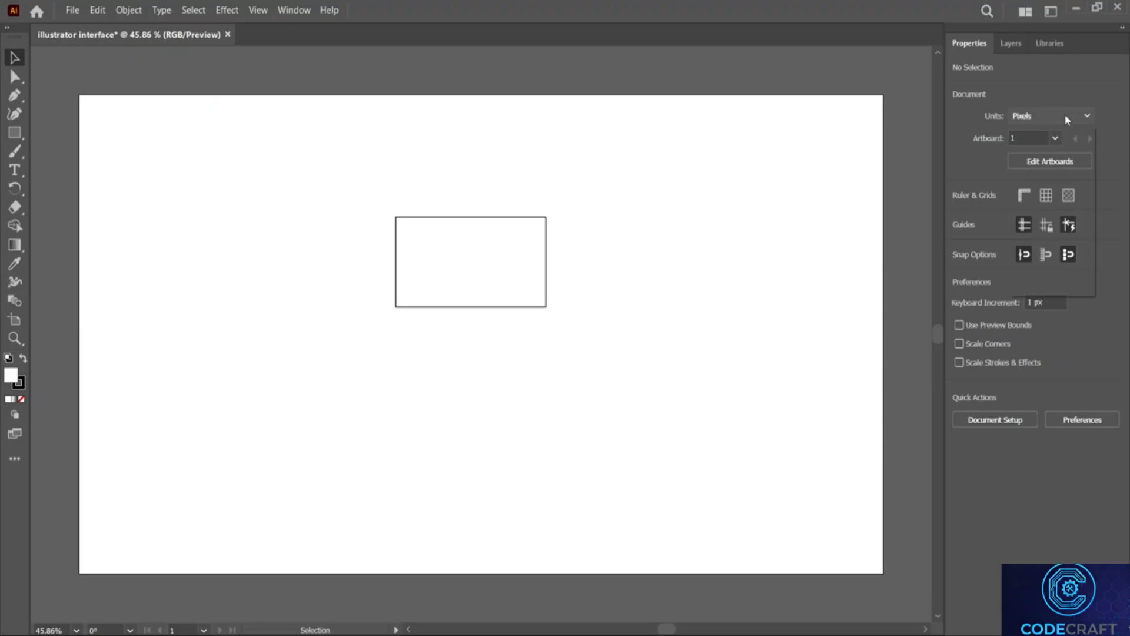
Check the available document units, keeping Pixels, and enter 1 as the active artboard.
click(1066, 120)
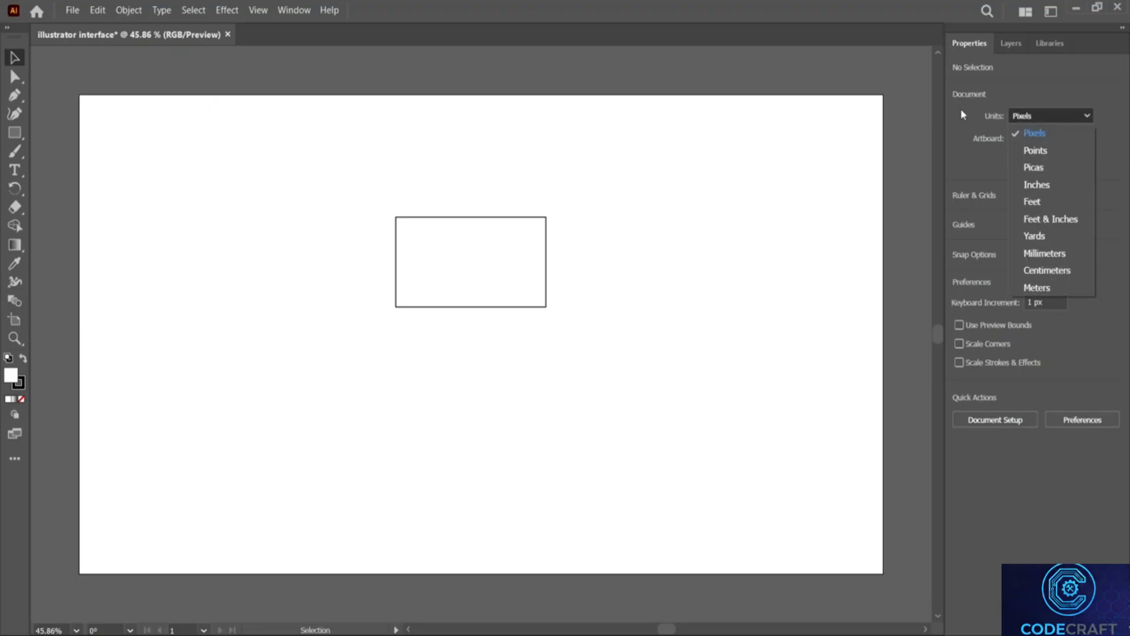
click(1022, 123)
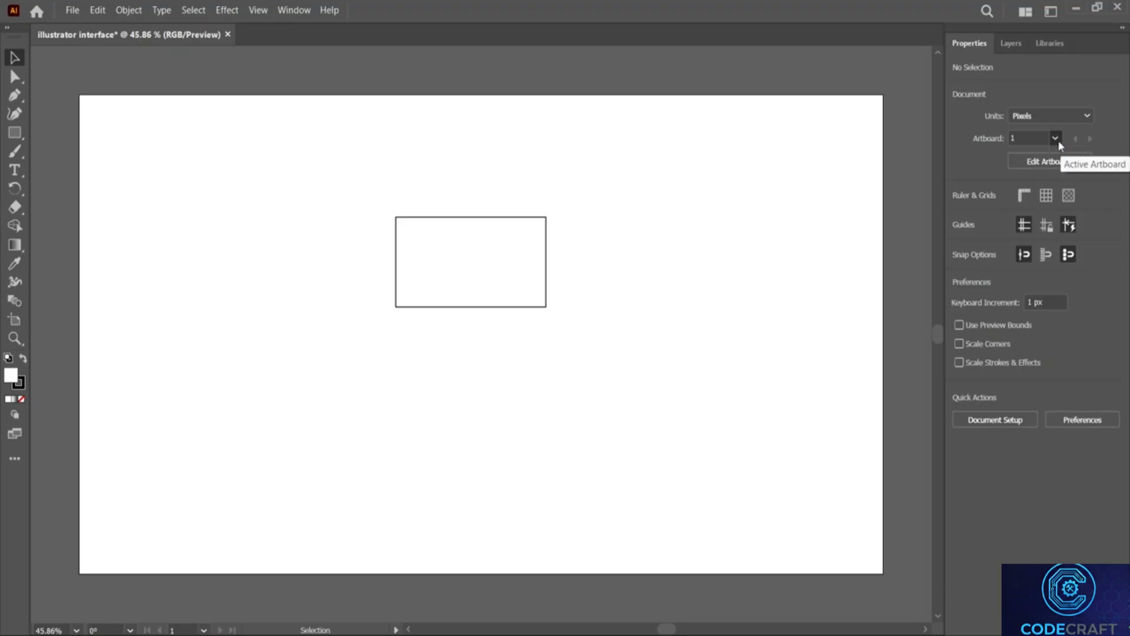
click(1029, 142)
key(BackSpace)
text(1)
key(Return)
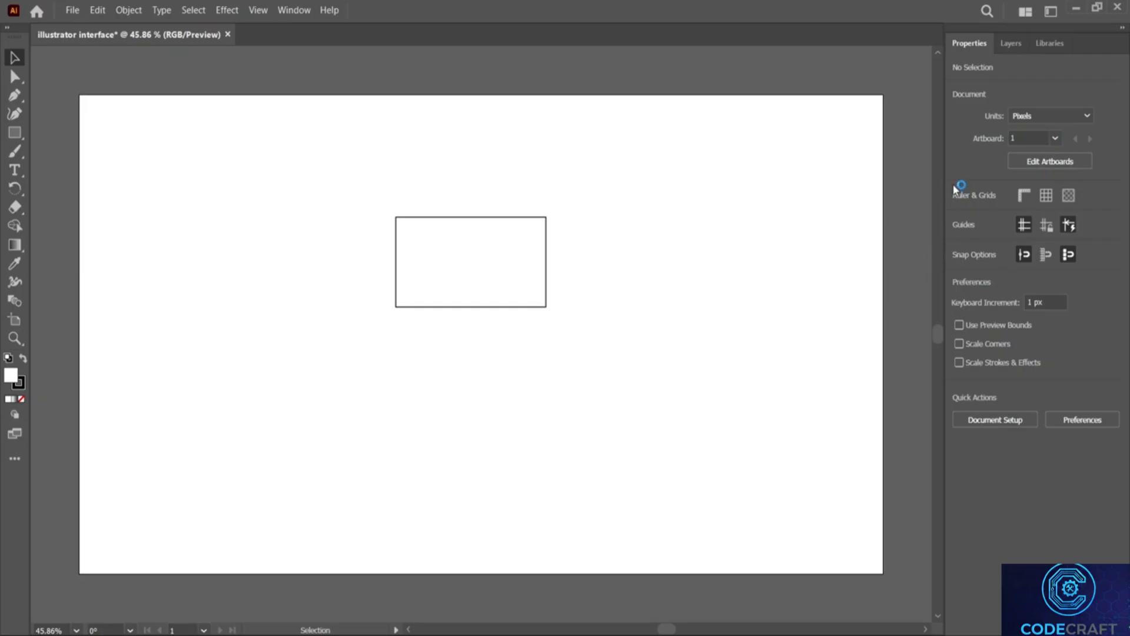
Add a second artboard beside the first and make artboard 2 active.
click(1023, 139)
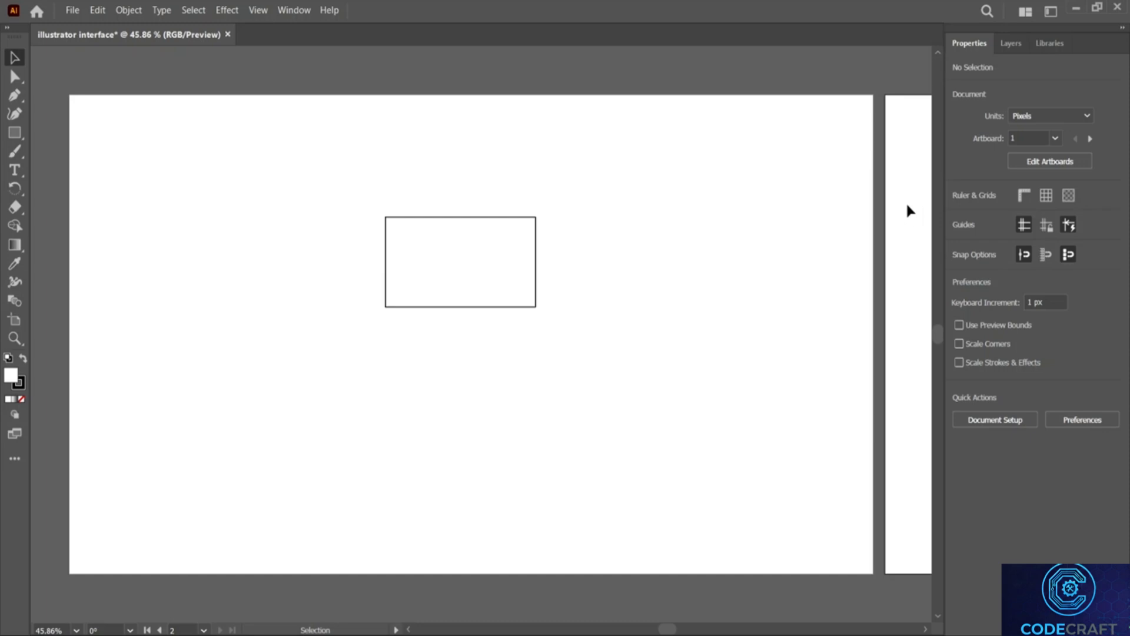
scroll(818, 210, right, 5)
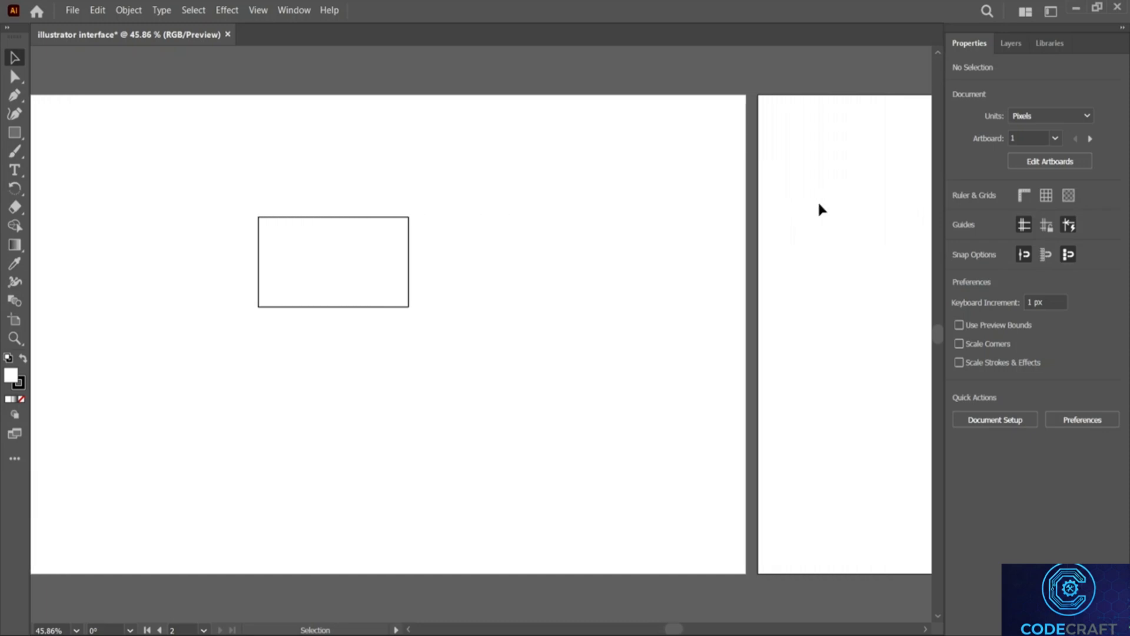
click(1055, 138)
click(1061, 171)
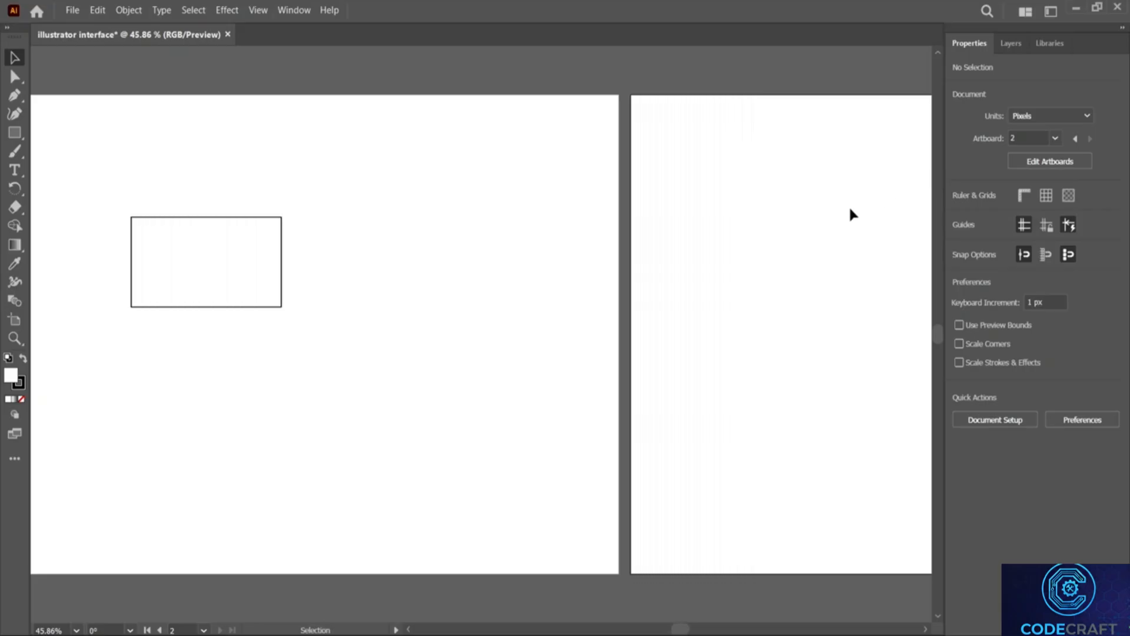
Switch back and forth between artboards 1 and 2, finishing on artboard 1.
click(1078, 139)
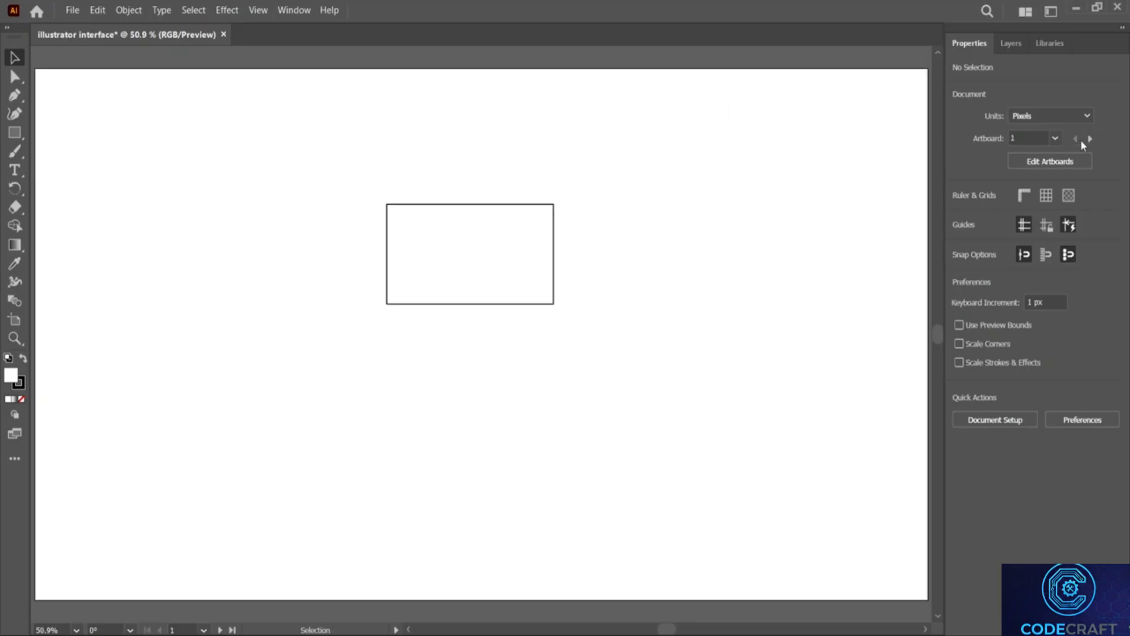
click(1089, 139)
click(1076, 139)
click(1090, 139)
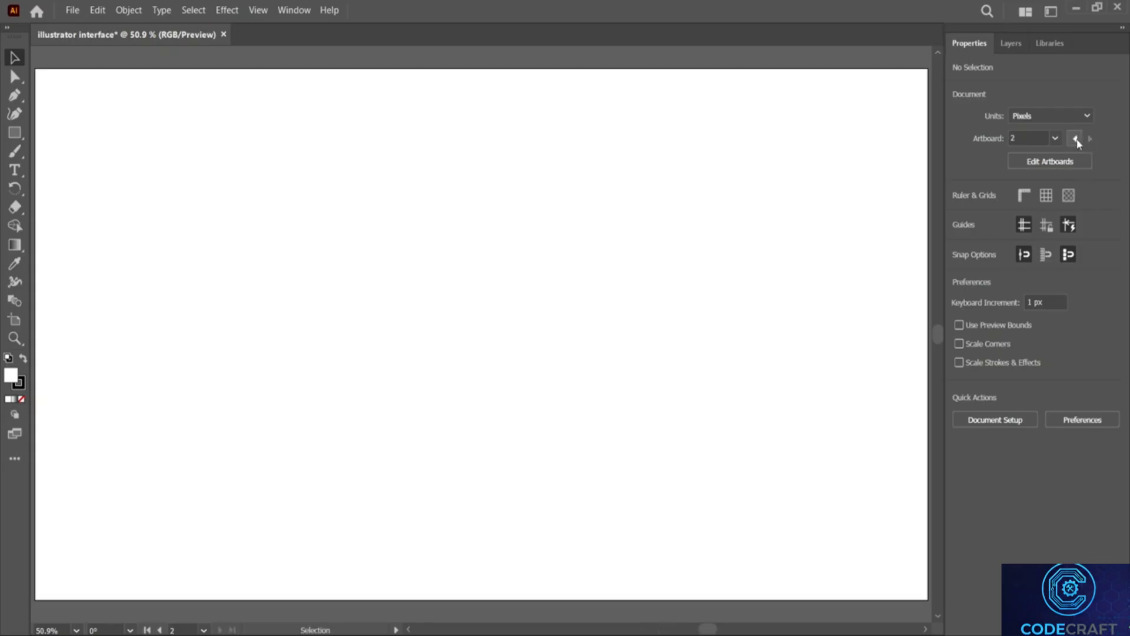
click(1078, 139)
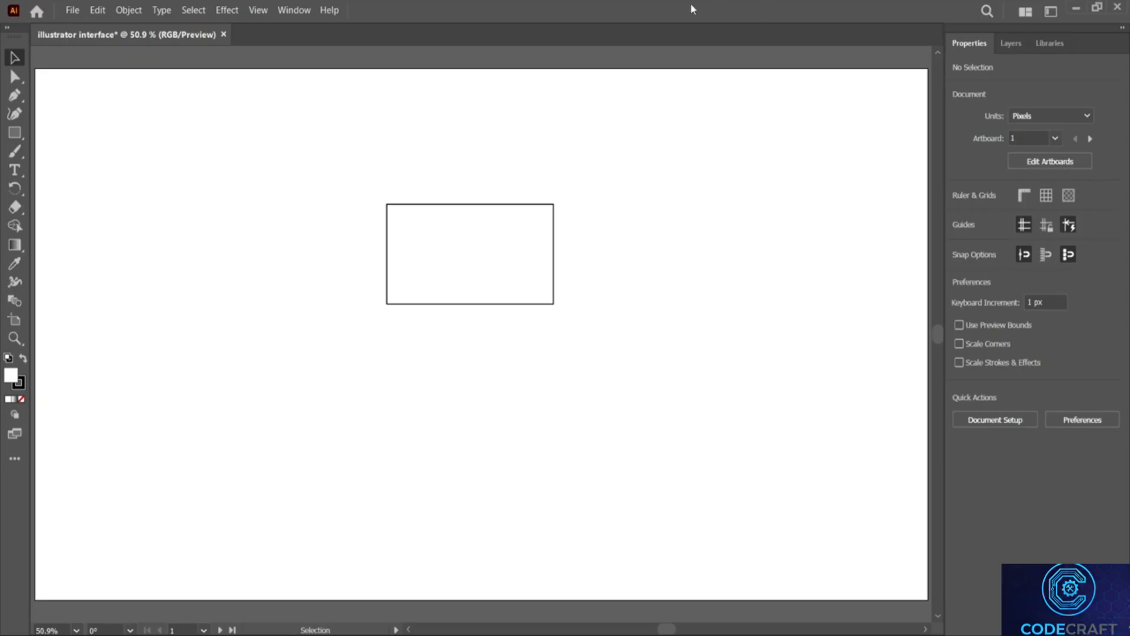
Enter artboard editing and narrow Artboard 1 from its upper-right corner to about 882 px wide.
click(1059, 165)
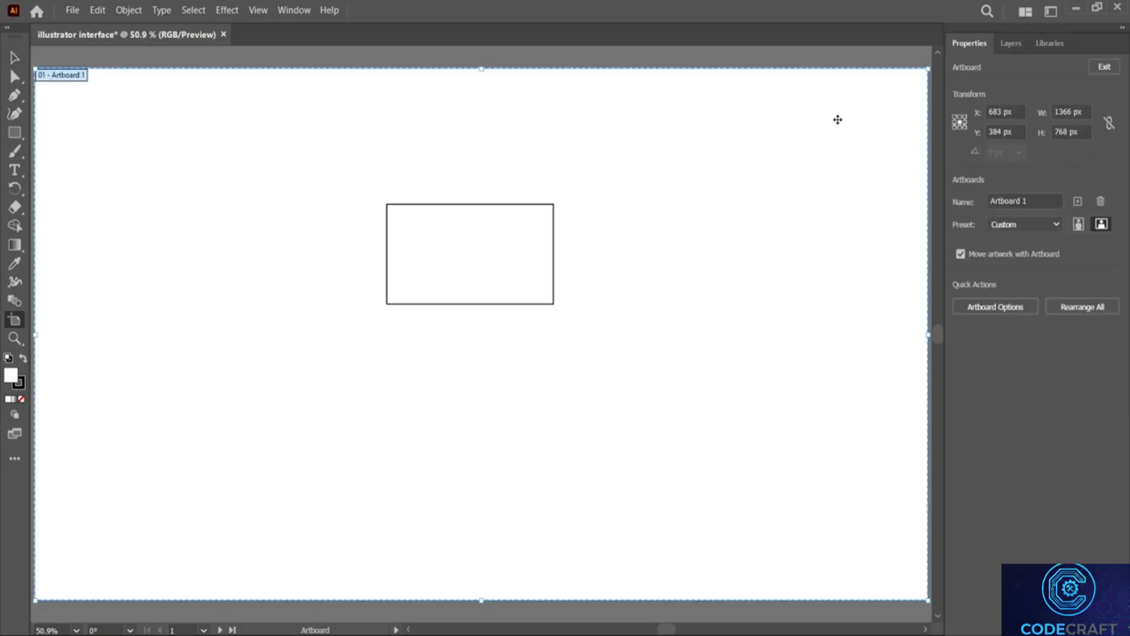
scroll(822, 122, right, 5)
scroll(660, 182, right, 5)
scroll(662, 187, down, 1)
scroll(663, 187, up, 2)
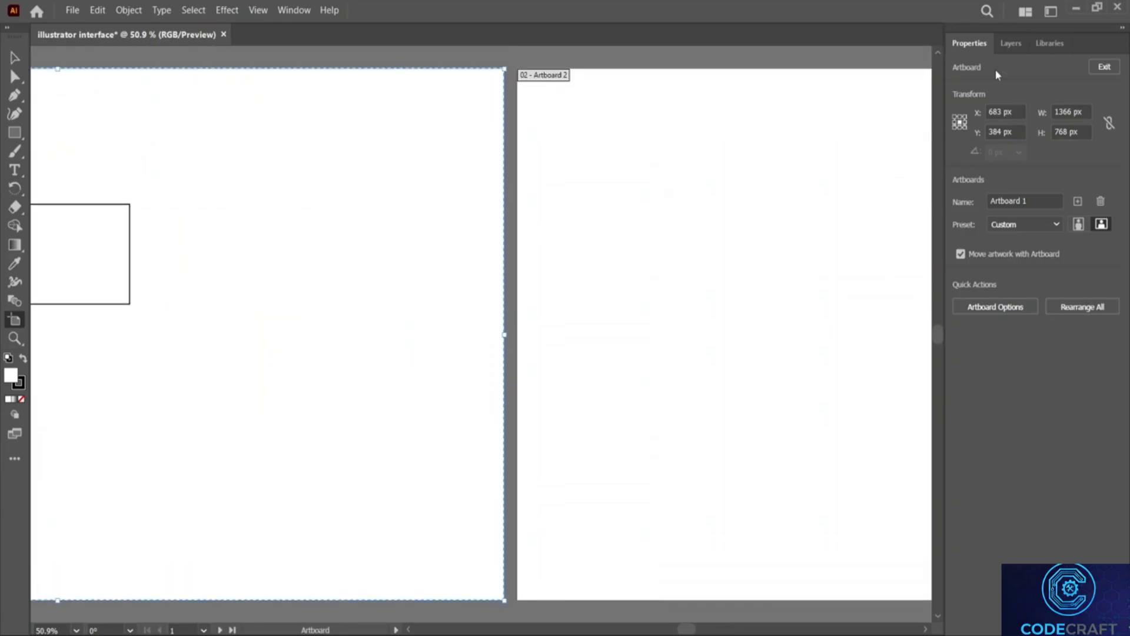
scroll(757, 119, right, 1)
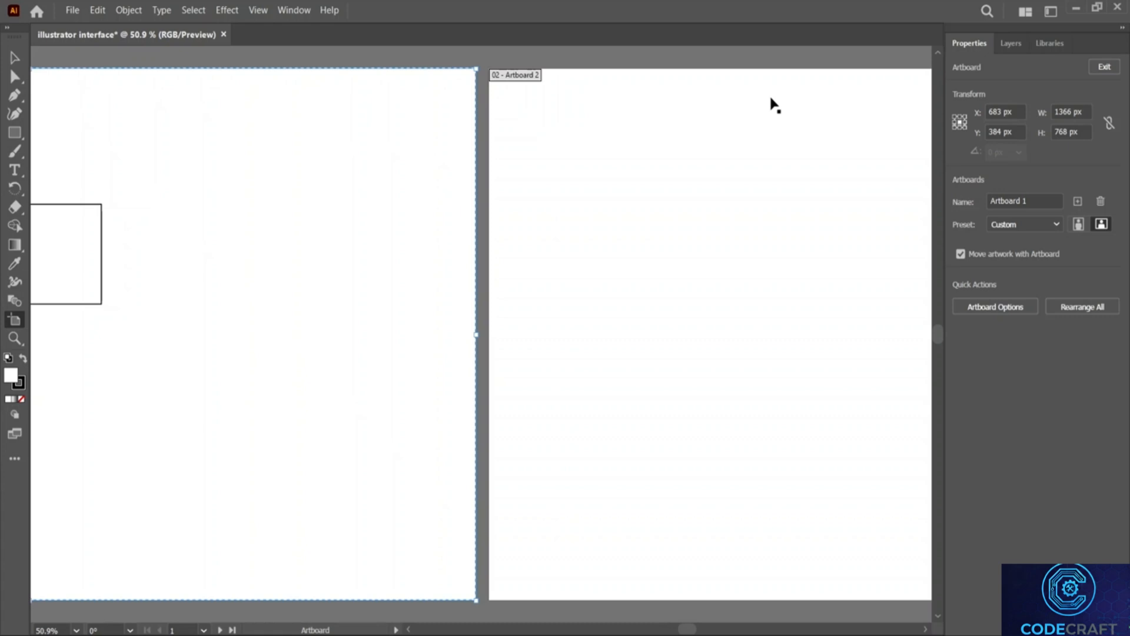
scroll(773, 105, right, 3)
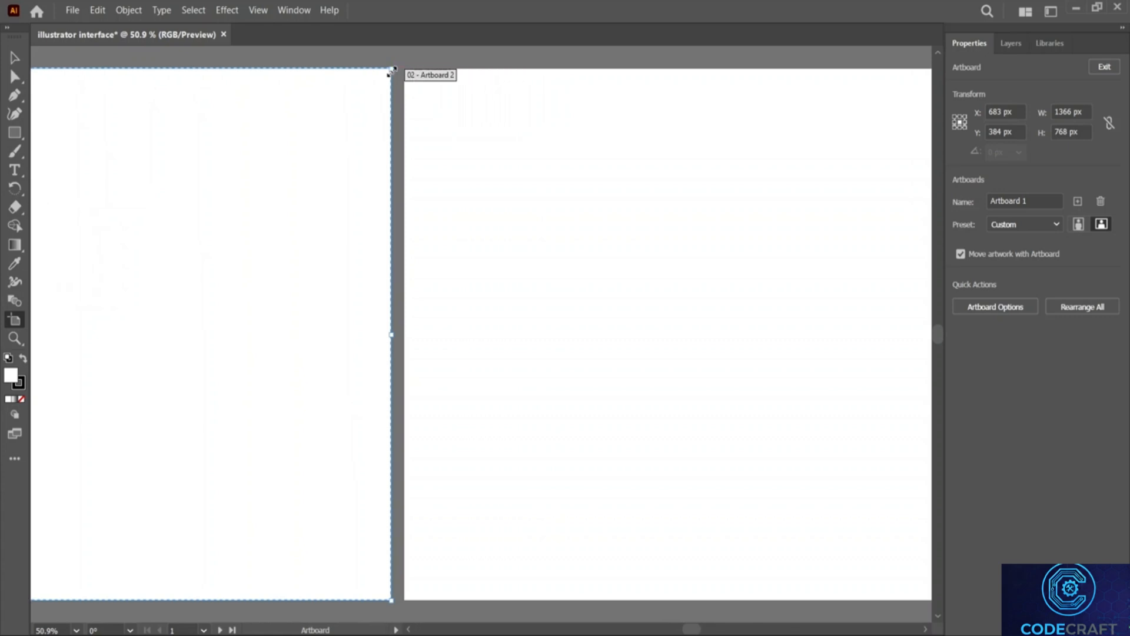
scroll(391, 70, left, 5)
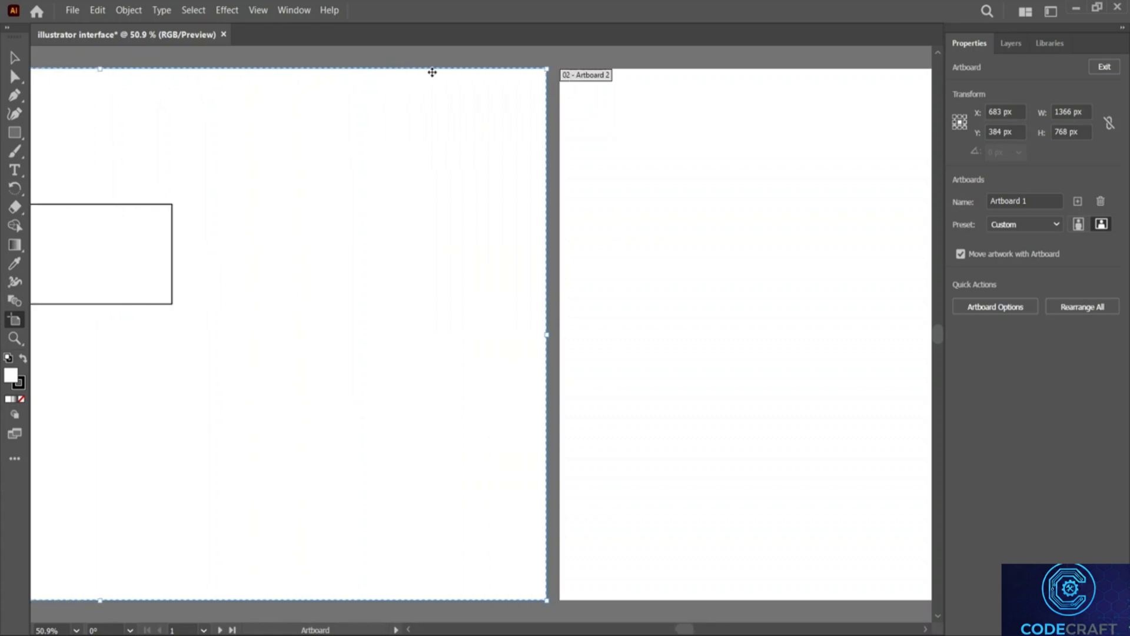
drag(547, 69, 232, 75)
scroll(389, 127, left, 7)
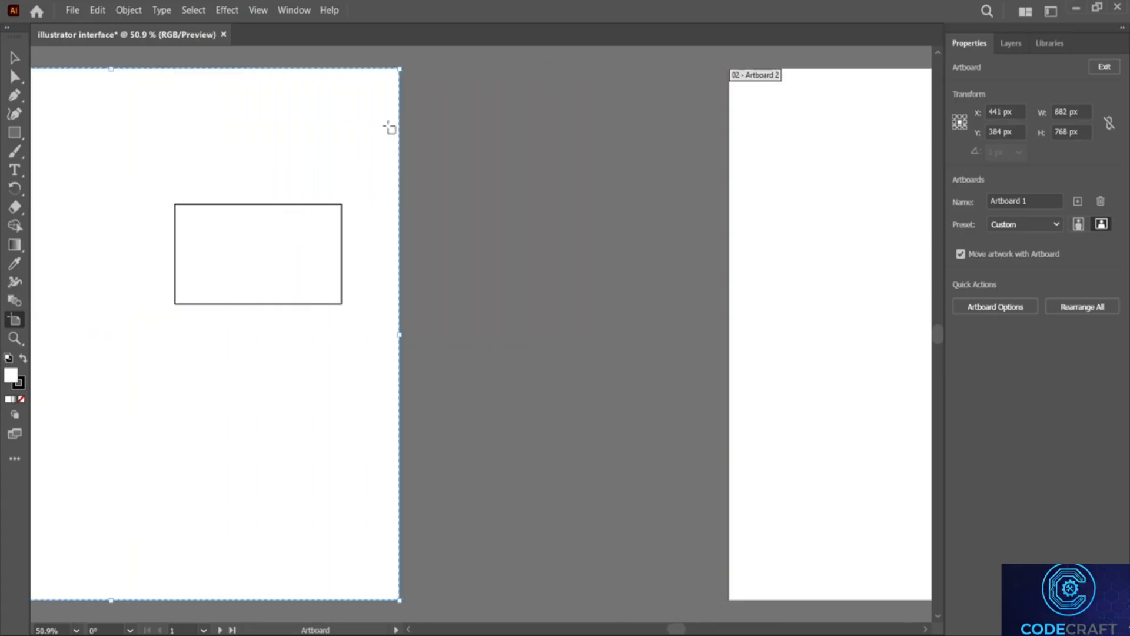
Shrink Artboard 1 from its upper-left corner so it lies entirely below the rectangle, and deselect it.
scroll(389, 127, left, 8)
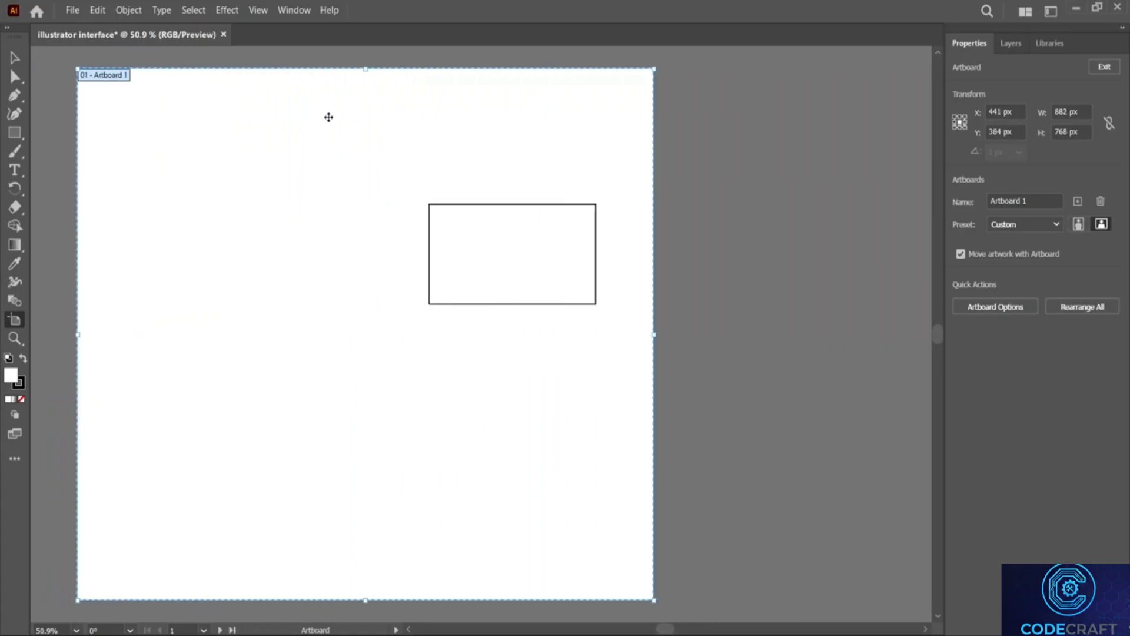
drag(78, 69, 291, 423)
click(617, 280)
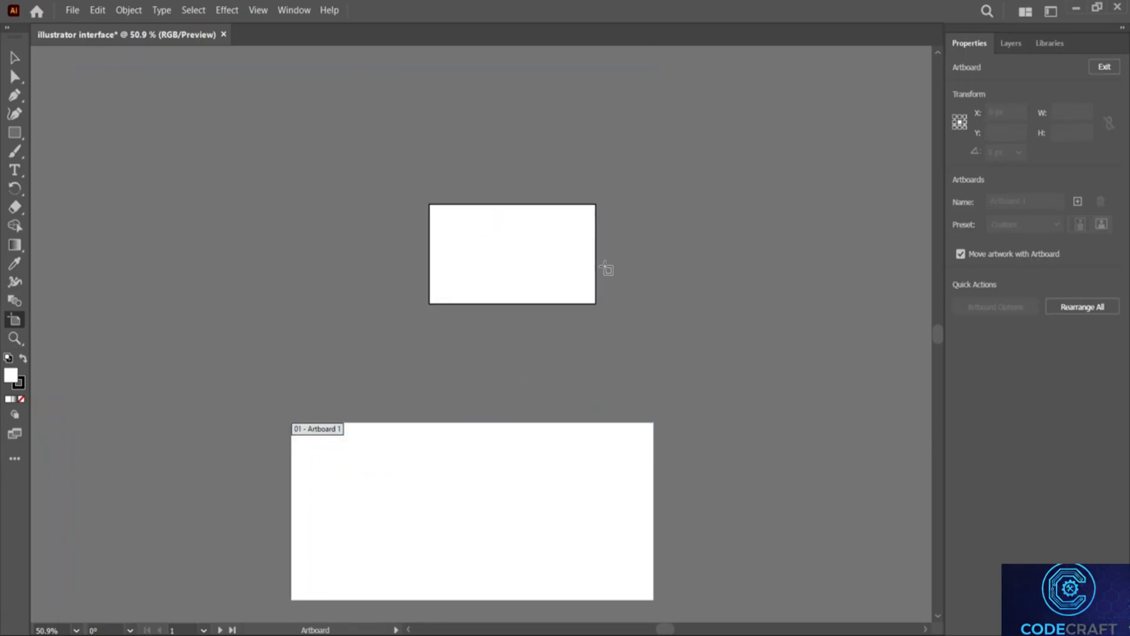
Draw three artboards around the rectangle: a large one to its right, one to its left and one about 216 by 122 px above, then exit artboard editing.
drag(688, 138, 900, 394)
drag(213, 125, 390, 321)
drag(483, 86, 624, 172)
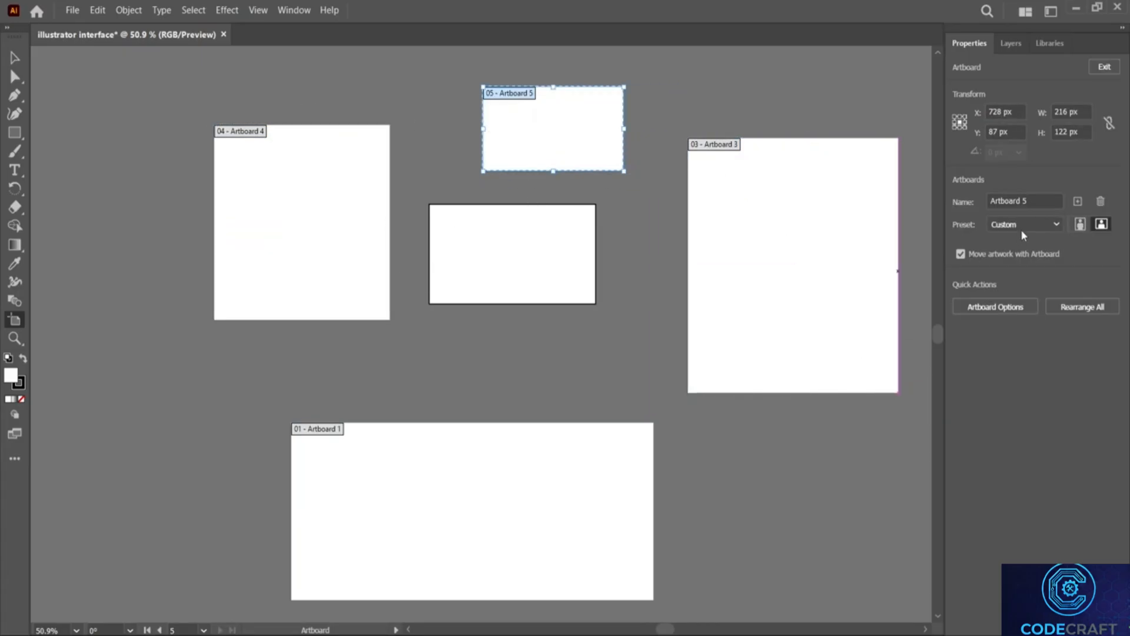
click(1099, 67)
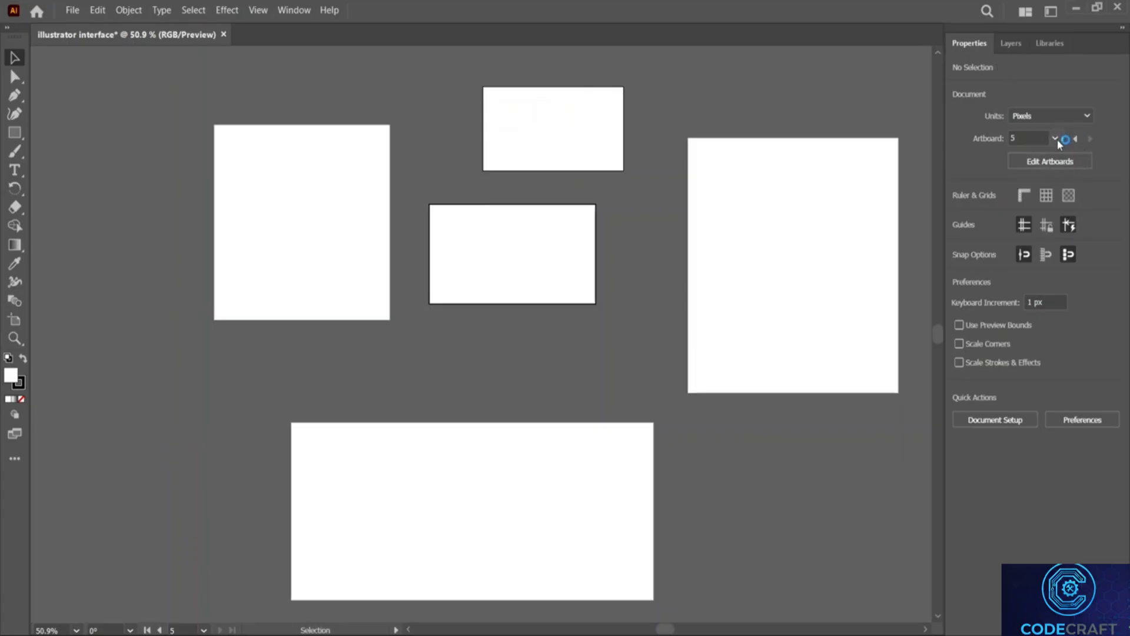
Reopen artboard editing, delete the three artboards drawn around the rectangle, and select Artboard 1.
click(1058, 158)
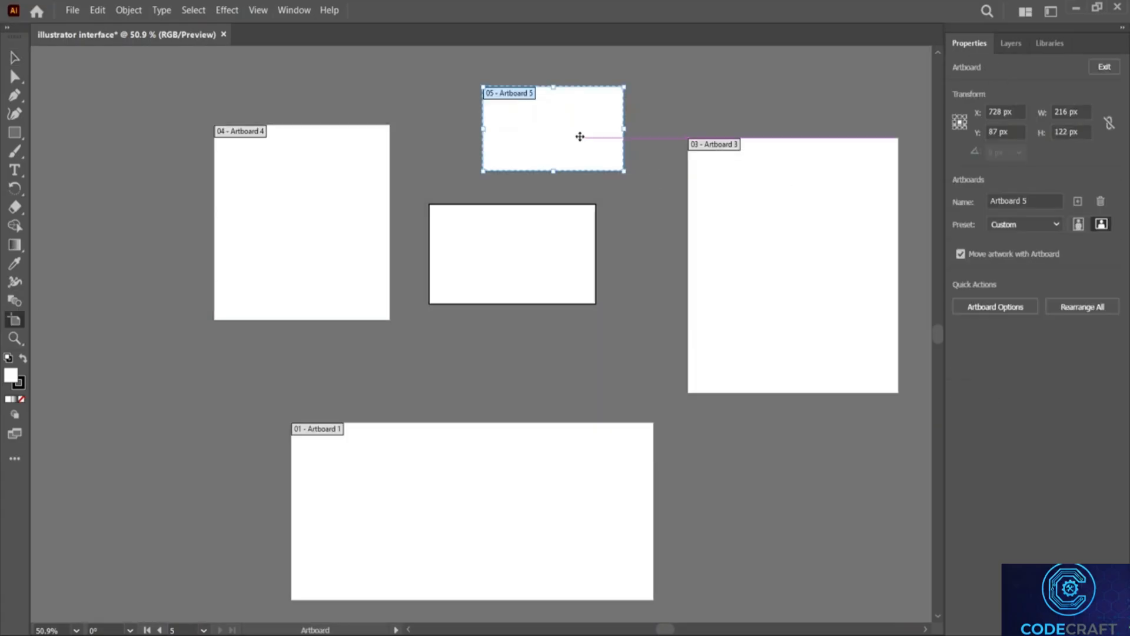
key(Delete)
click(708, 255)
key(Delete)
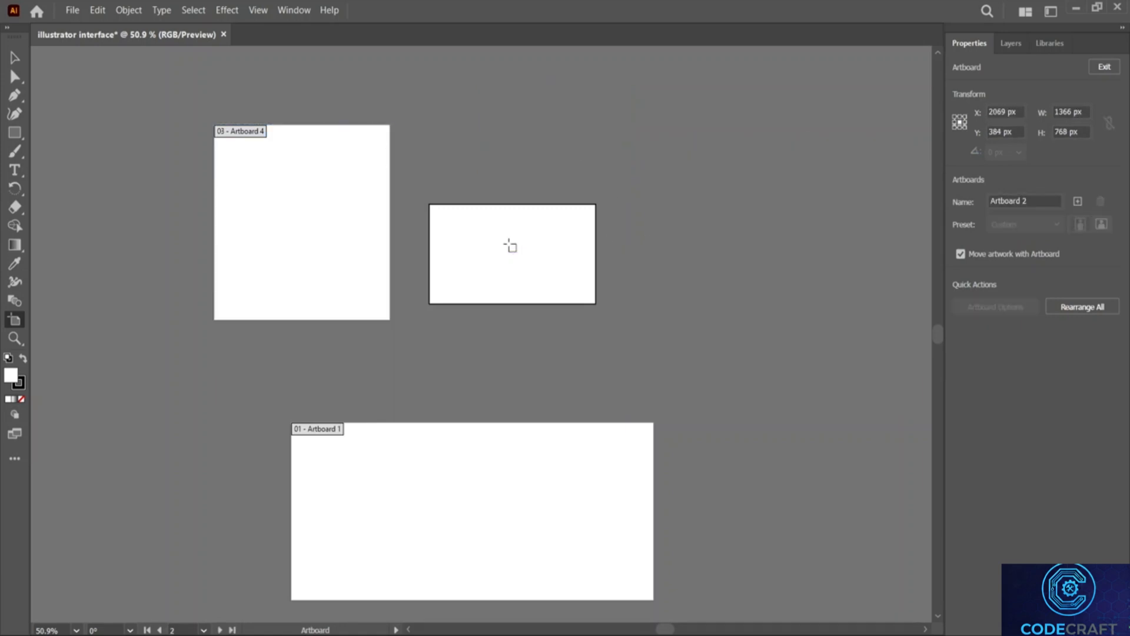
click(337, 229)
key(Delete)
click(487, 465)
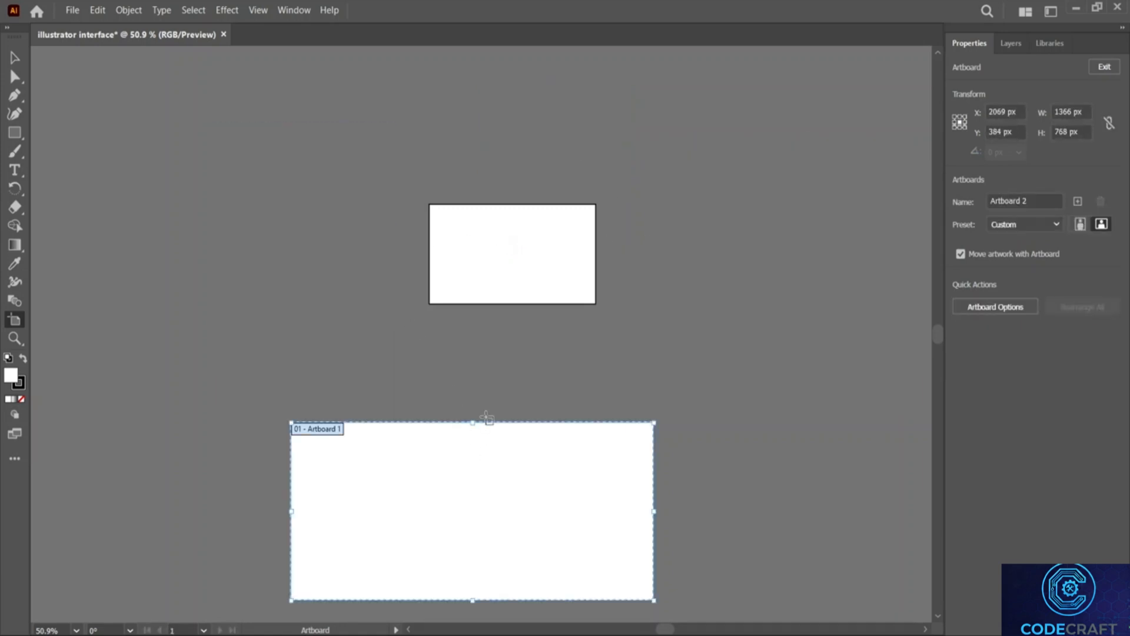
Delete Artboard 1 below the rectangle and exit artboard editing.
key(Delete)
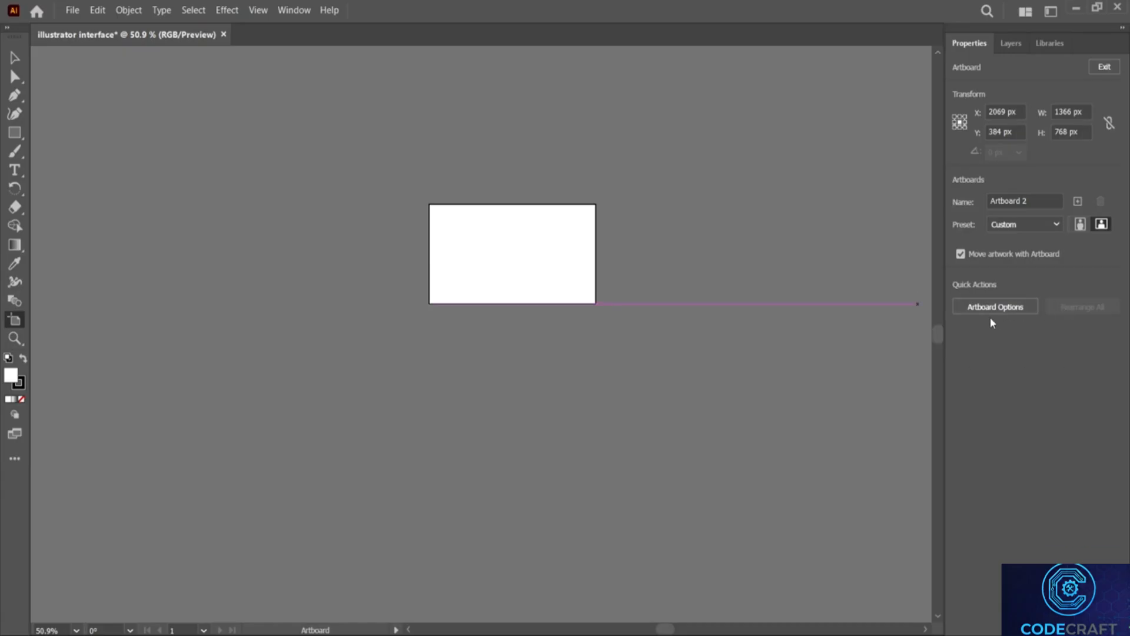
click(1112, 72)
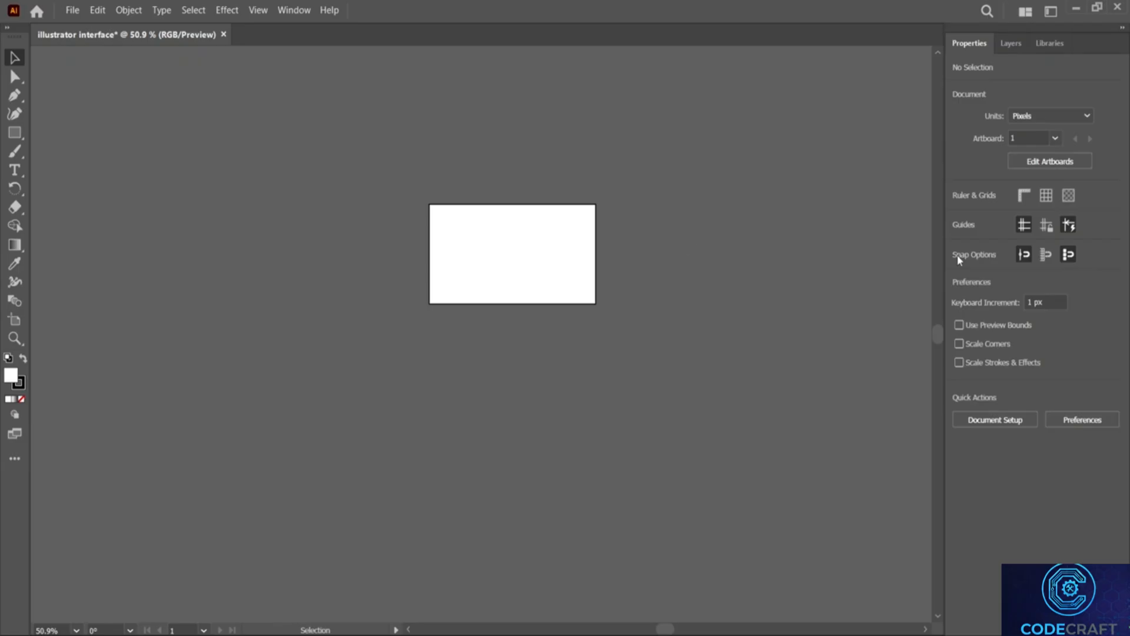
Move the rectangle onto the remaining artboard, inside its left part, and deselect it.
drag(439, 267, 709, 285)
scroll(703, 283, right, 6)
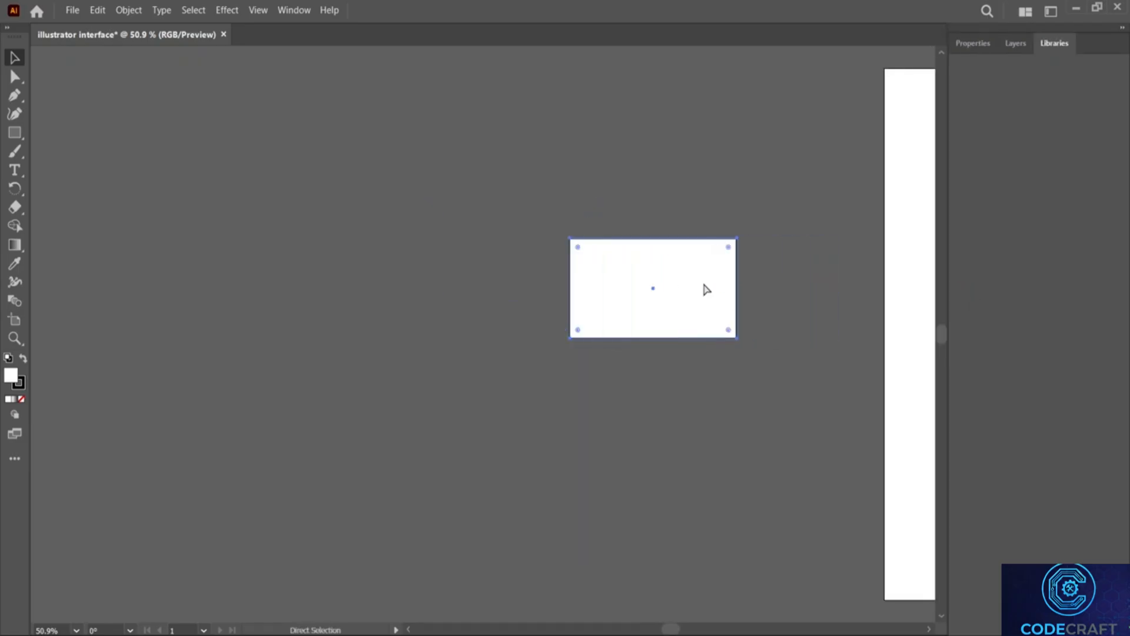
click(648, 209)
scroll(648, 212, right, 8)
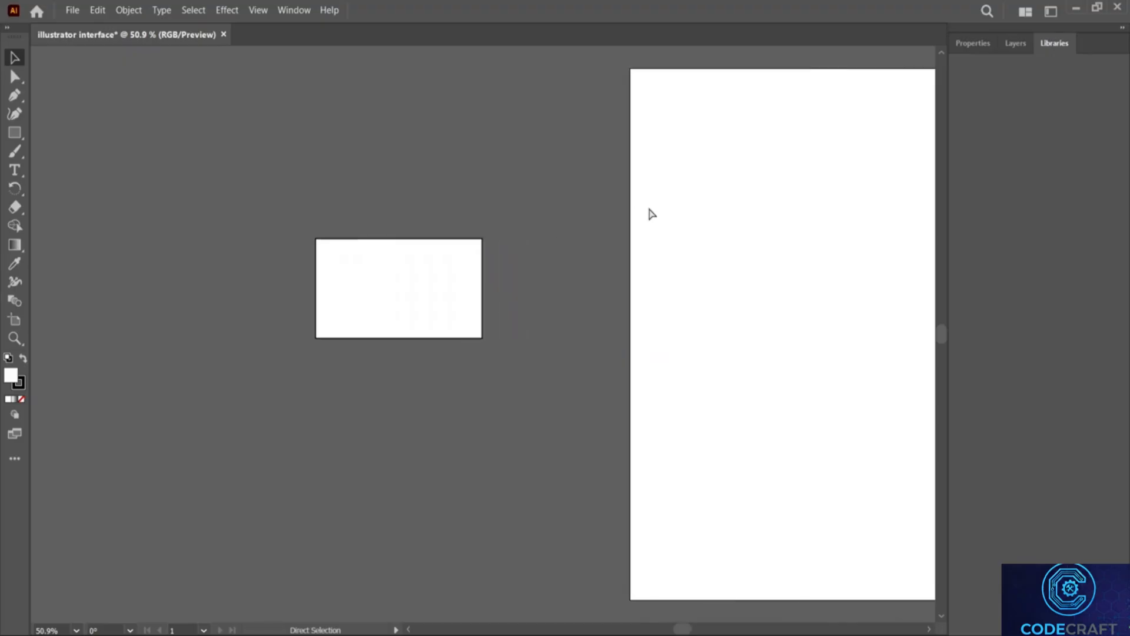
drag(270, 285, 695, 325)
scroll(695, 325, right, 6)
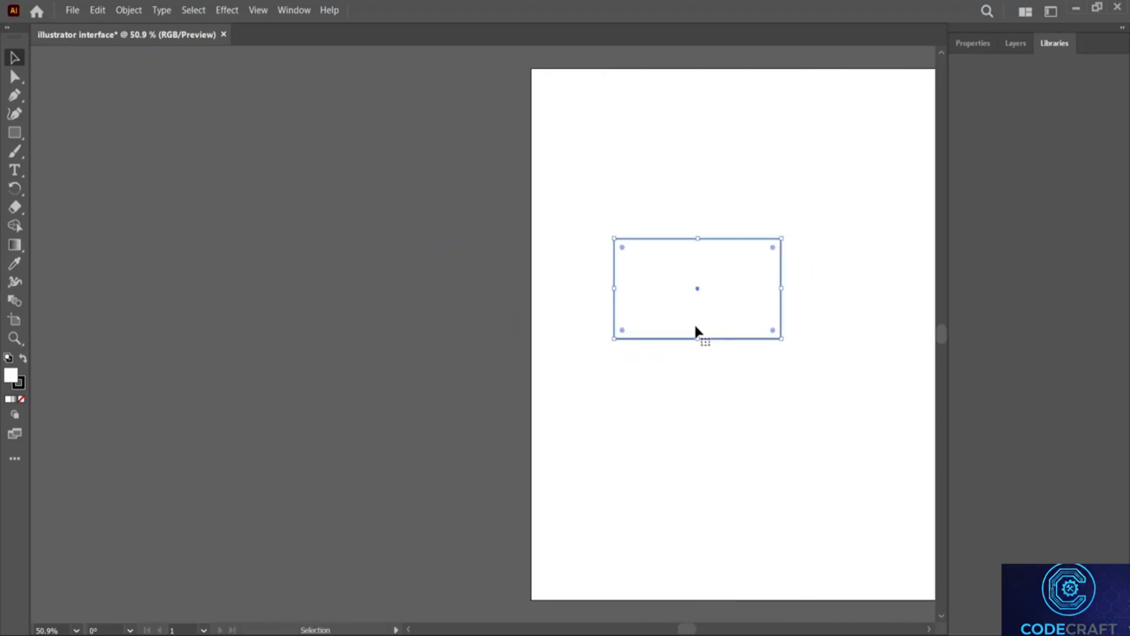
scroll(694, 322, right, 5)
click(693, 323)
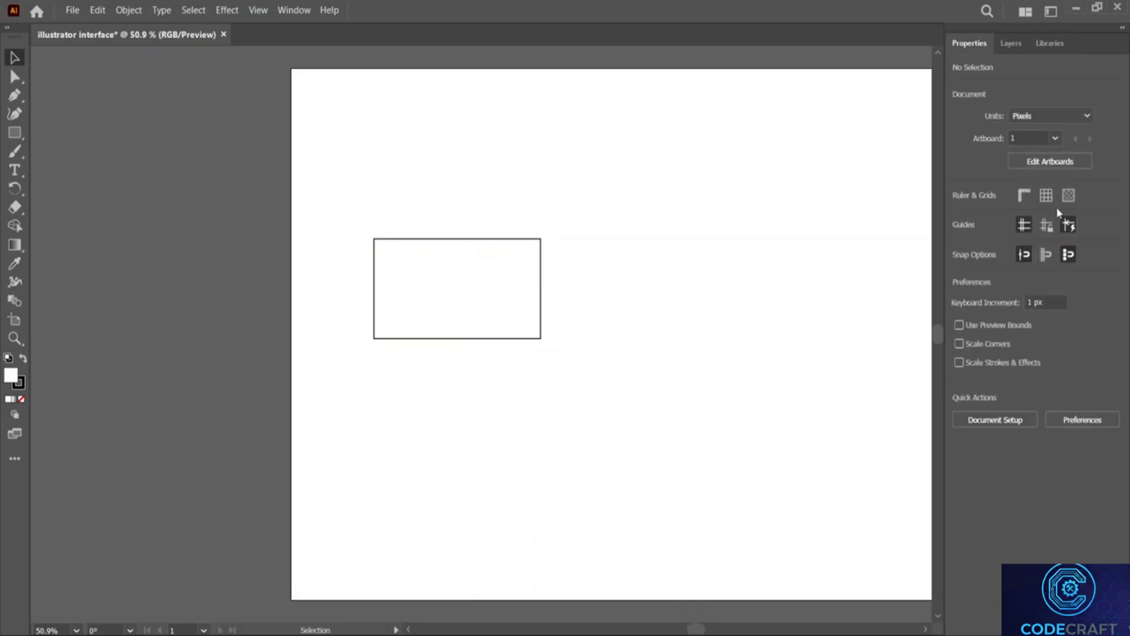
Reopen artboard editing for Artboard 2 and toggle moving artwork with the artboard off and back on.
click(1054, 161)
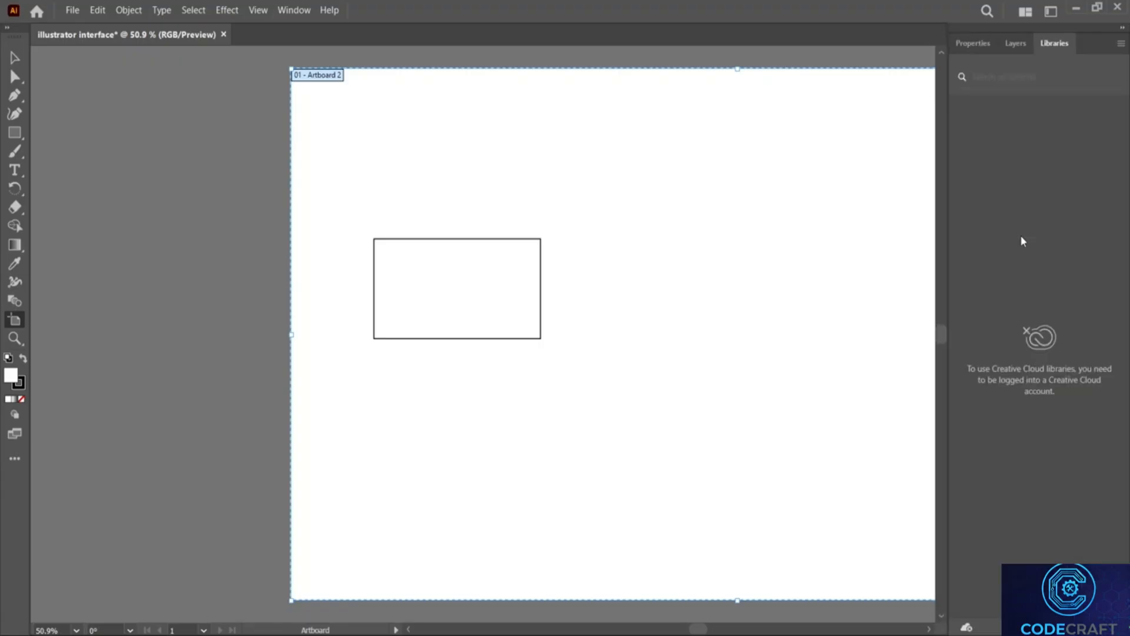
click(973, 44)
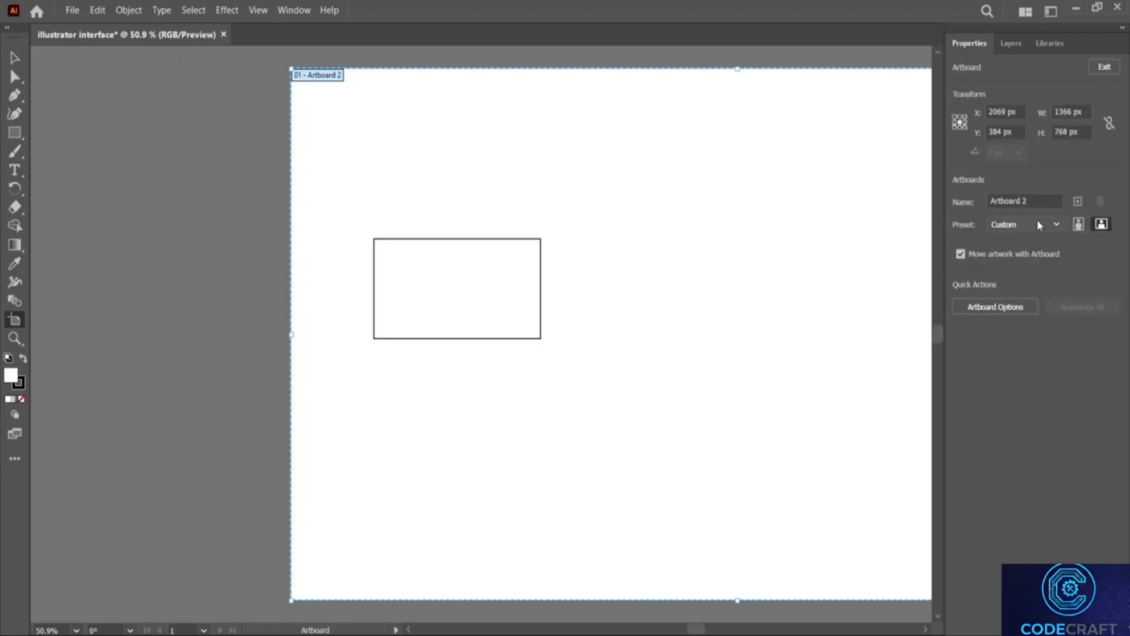
click(1037, 201)
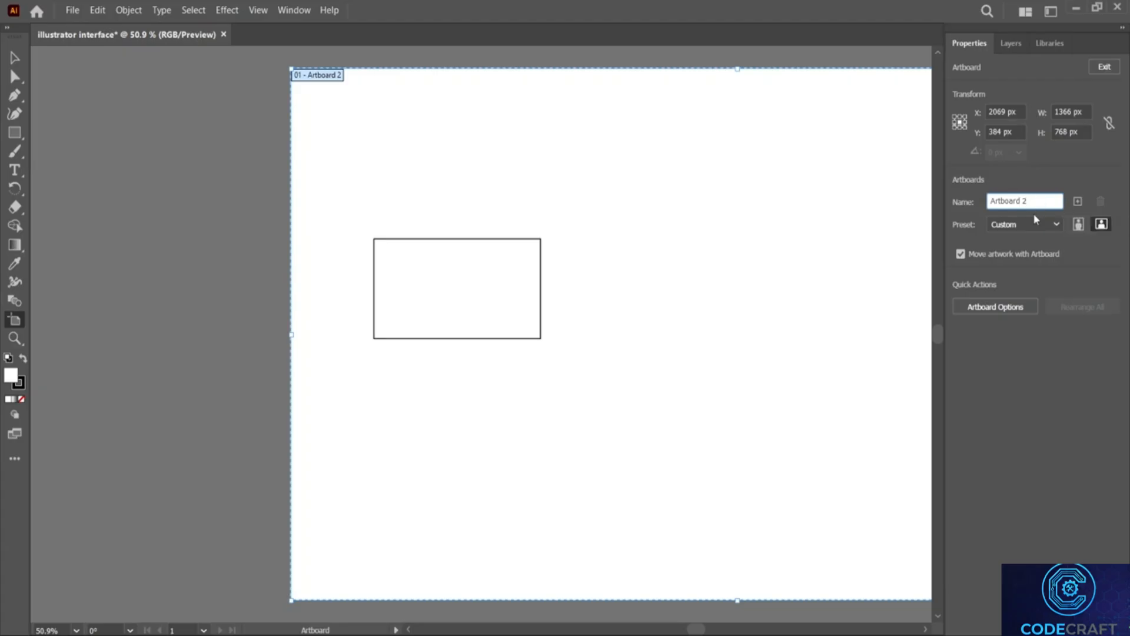
click(1047, 254)
click(1031, 254)
Browse the artboard size presets but keep Custom, and try portrait orientation before restoring landscape.
click(1036, 225)
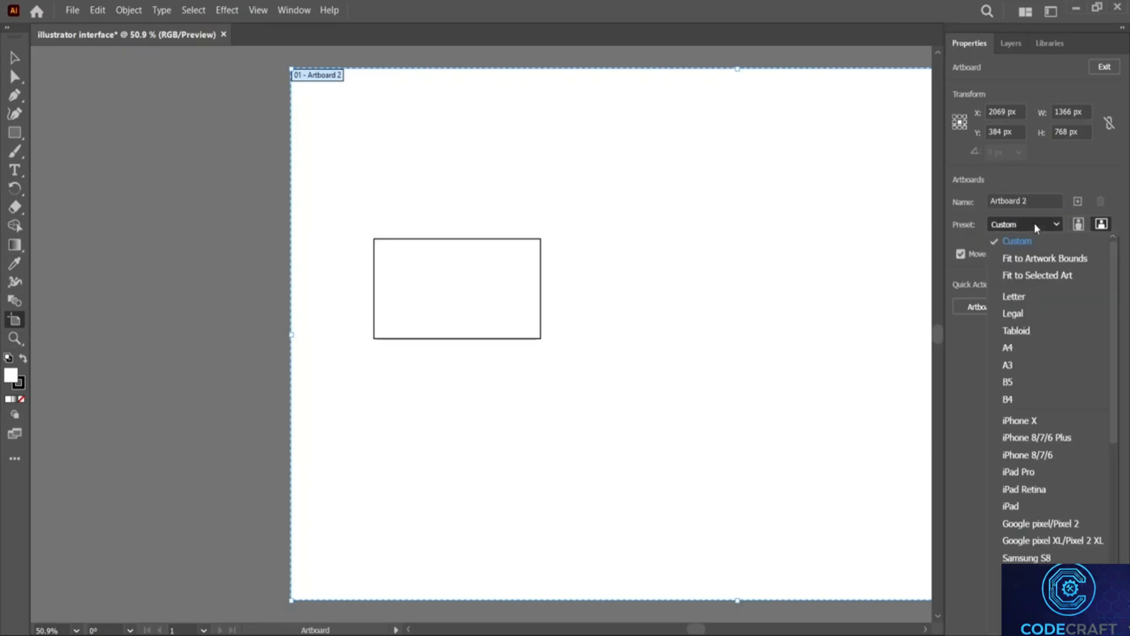
scroll(1056, 342, down, 7)
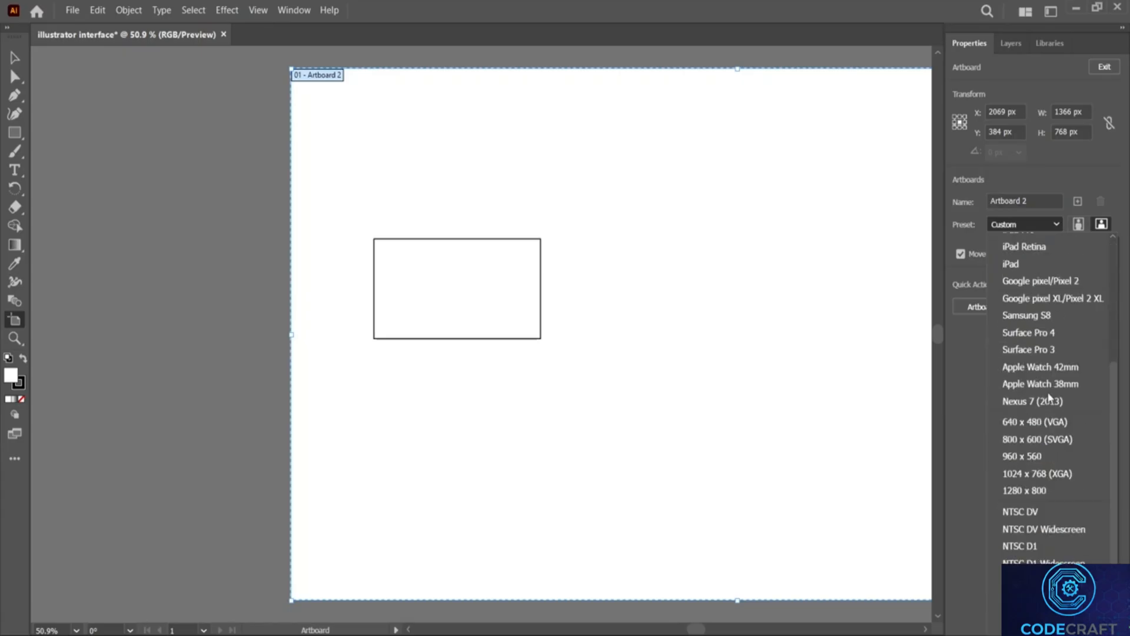
scroll(1051, 496, up, 8)
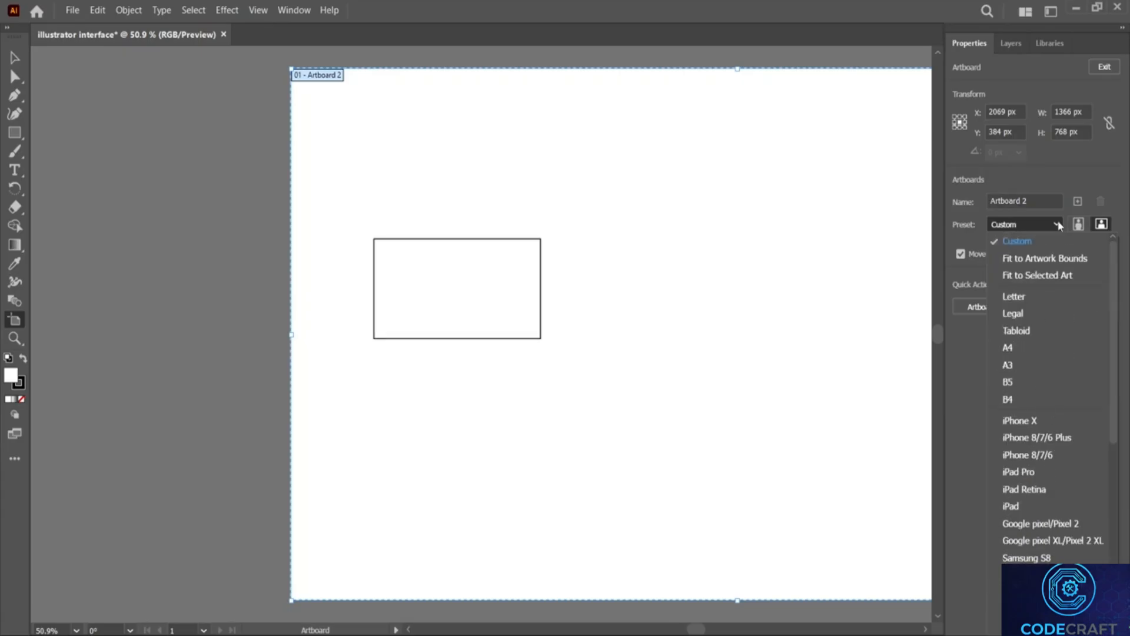
click(1048, 242)
click(1080, 225)
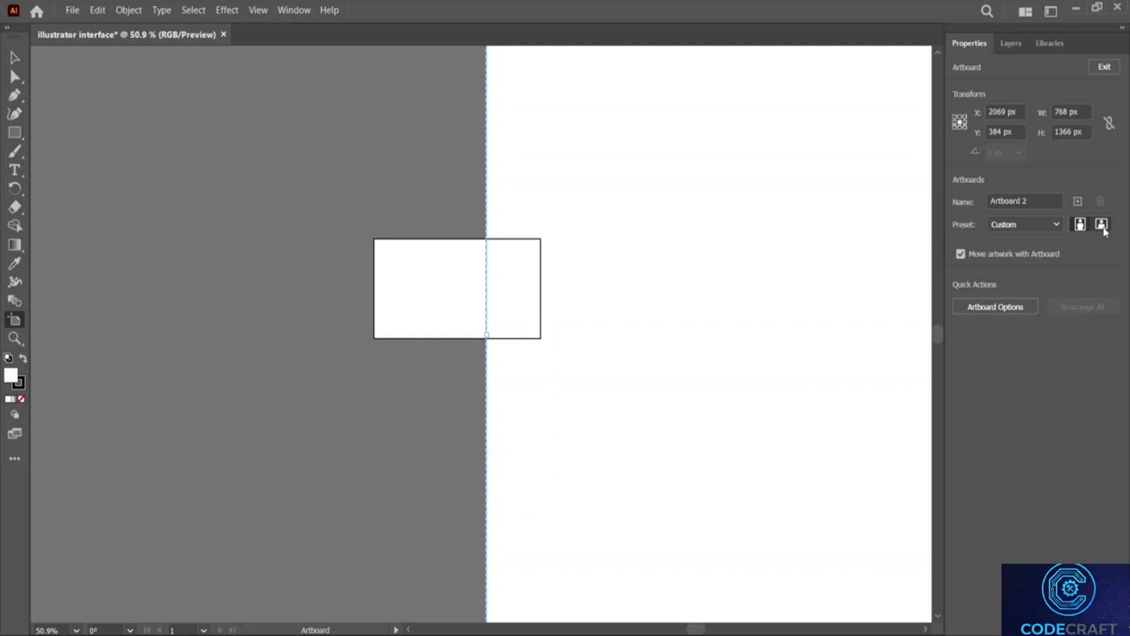
click(1097, 227)
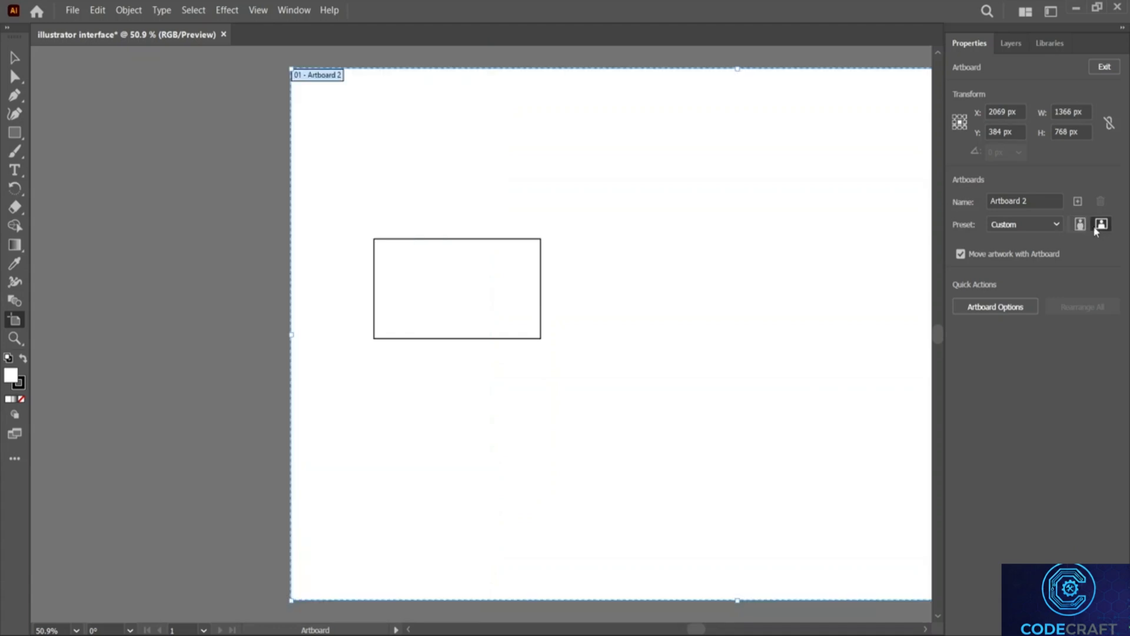
Turn on the center mark, cross hairs and video safe areas for Artboard 2 in Artboard Options and look over the artboard.
click(1007, 311)
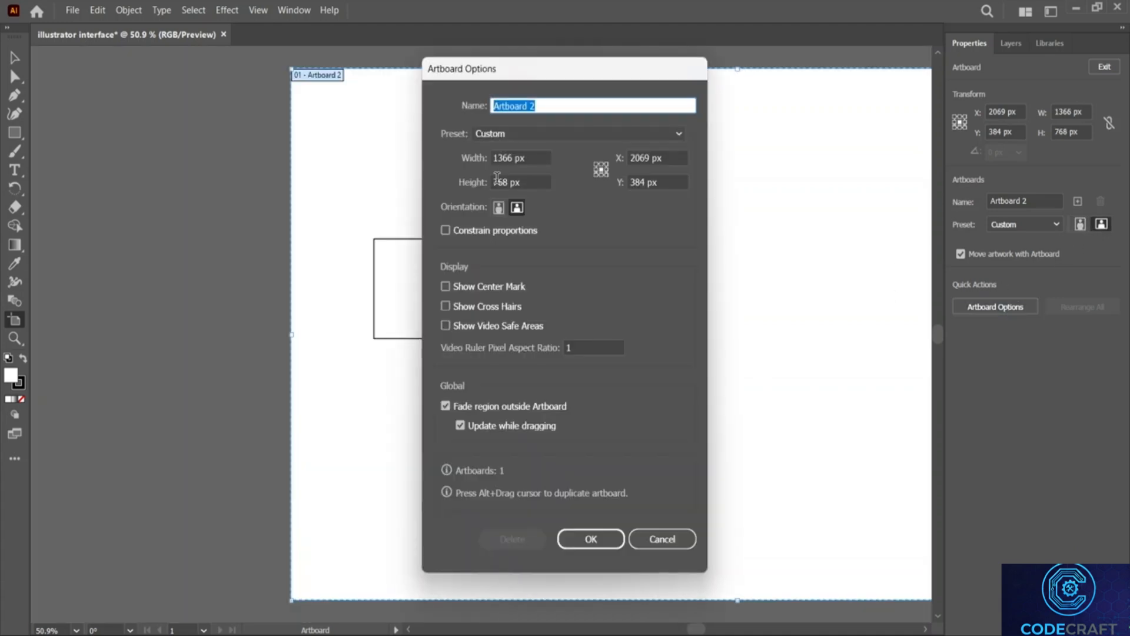
drag(517, 83, 476, 71)
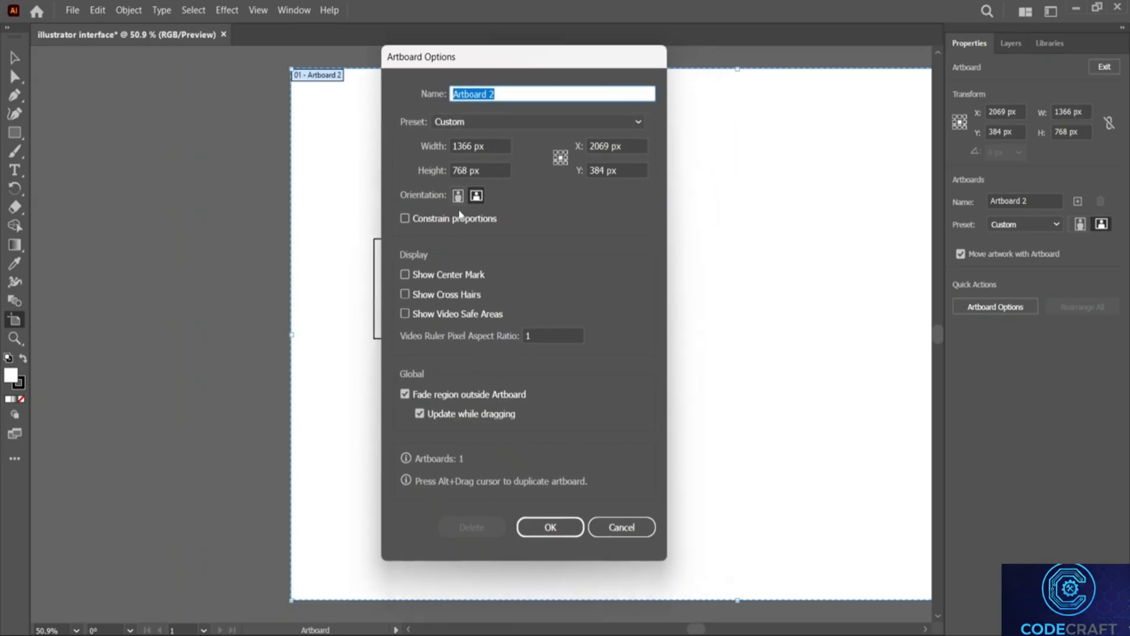
click(451, 280)
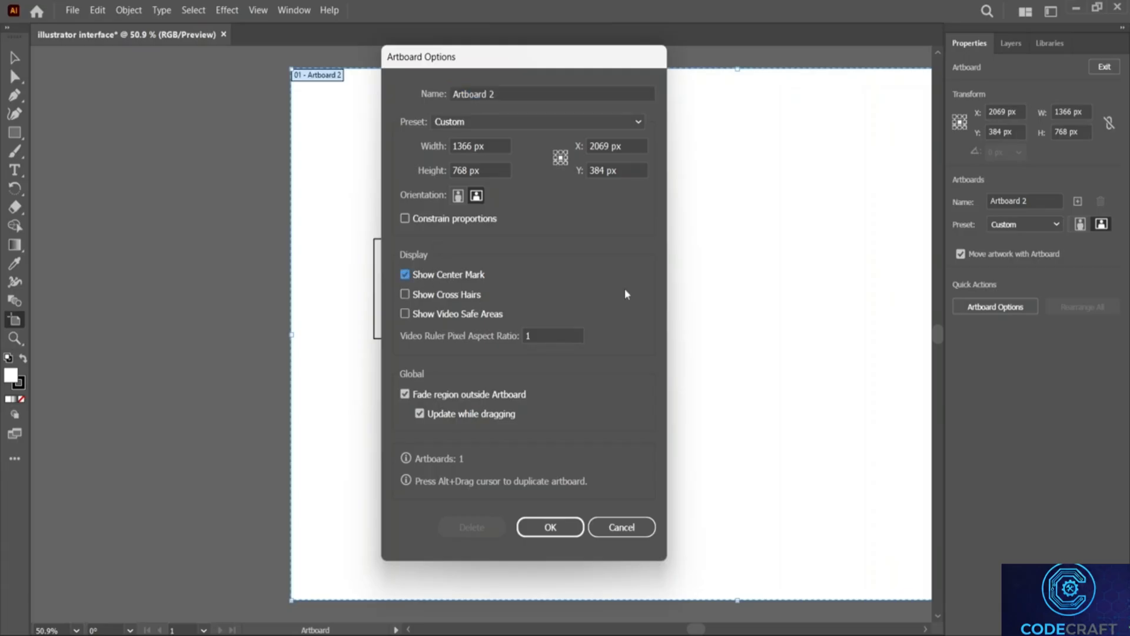
click(462, 294)
click(471, 315)
click(551, 527)
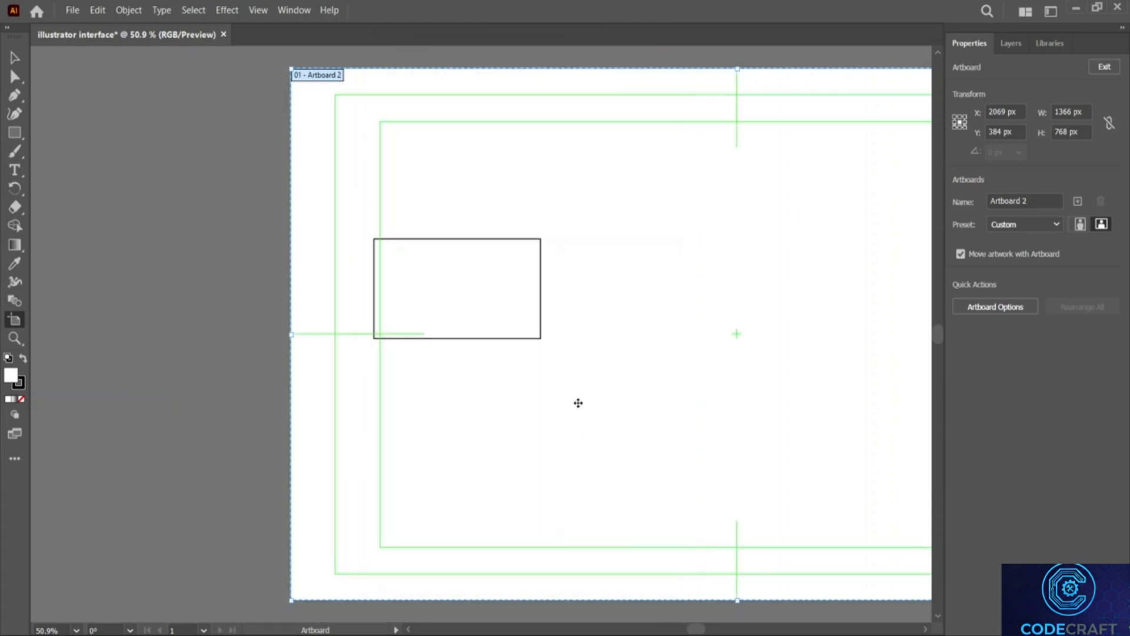
scroll(583, 386, right, 5)
scroll(583, 386, right, 3)
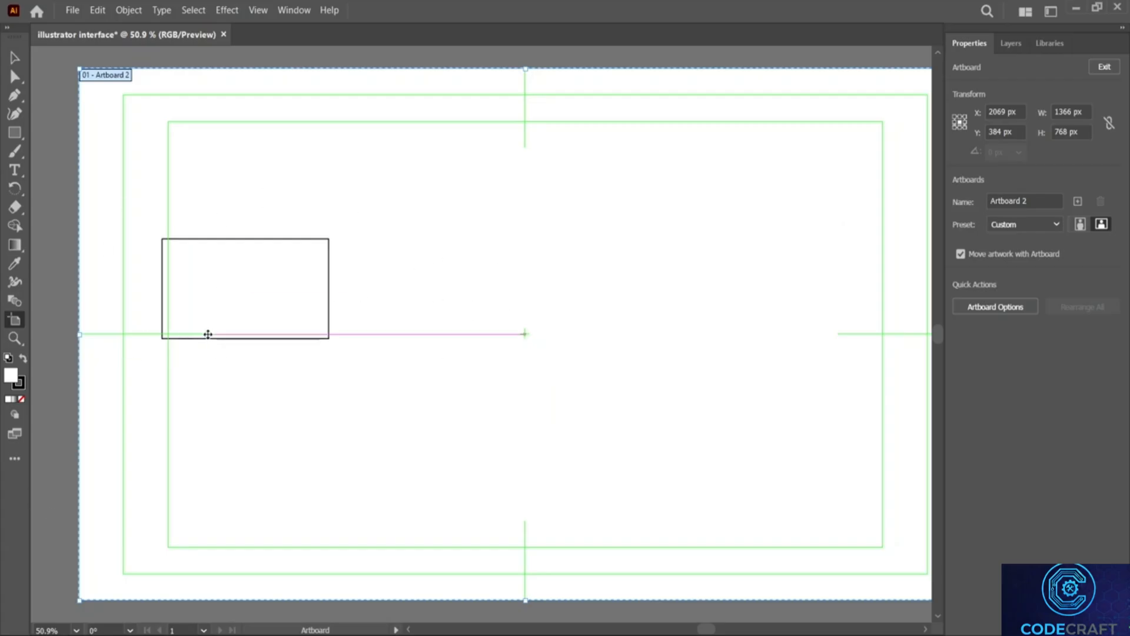
Turn off Artboard 2's center mark, cross hairs and video safe areas in Artboard Options, and exit artboard editing.
click(995, 306)
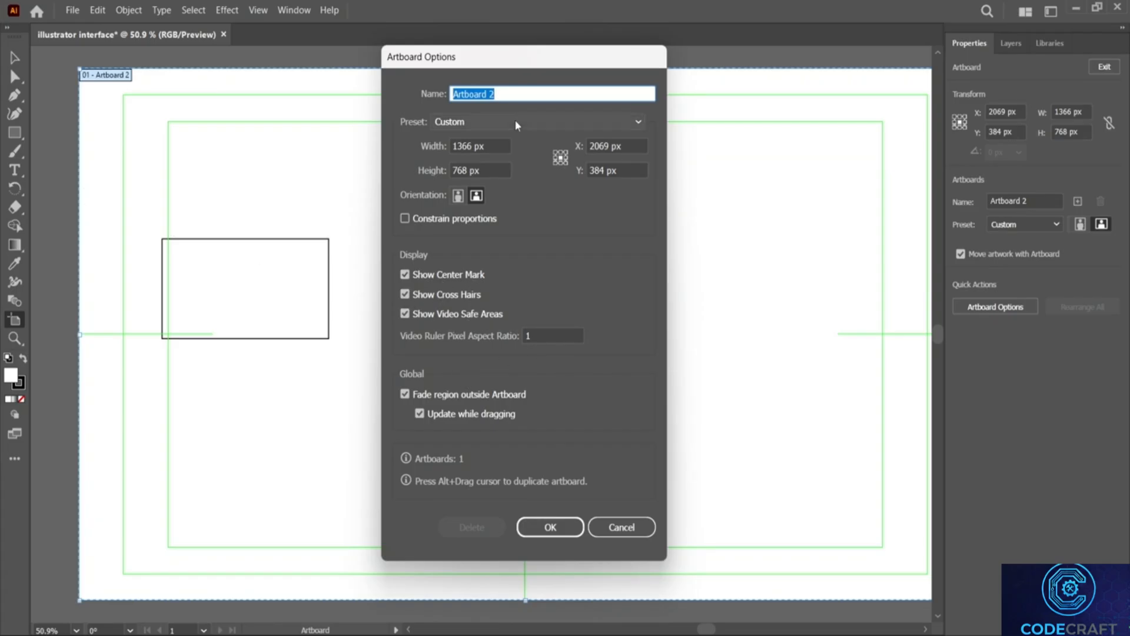
drag(516, 65, 329, 255)
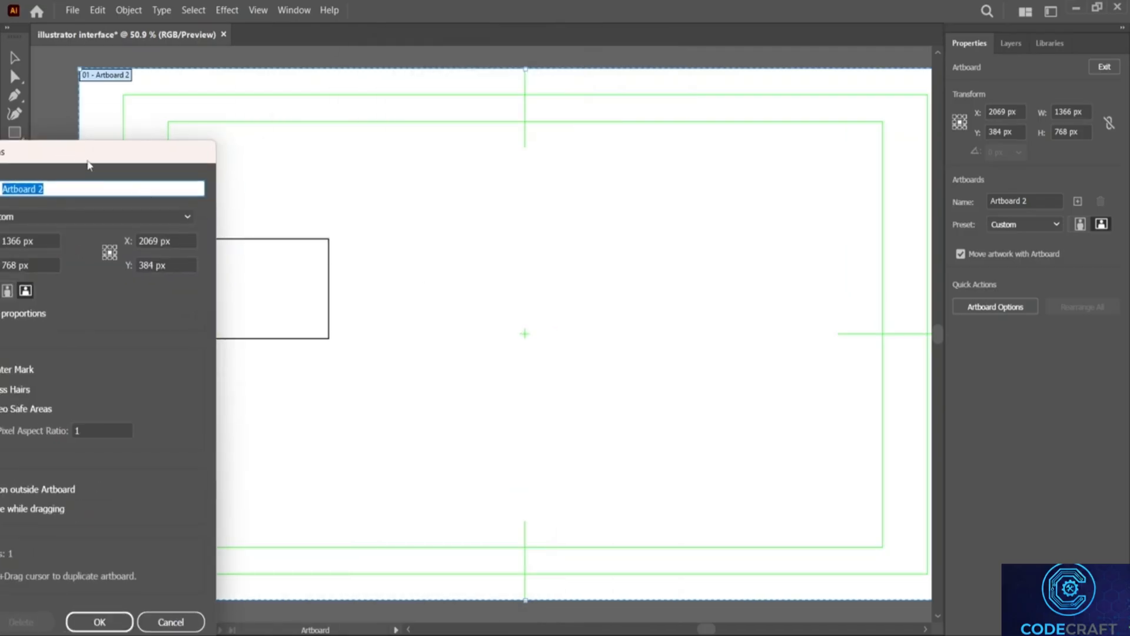
drag(74, 165, 408, 57)
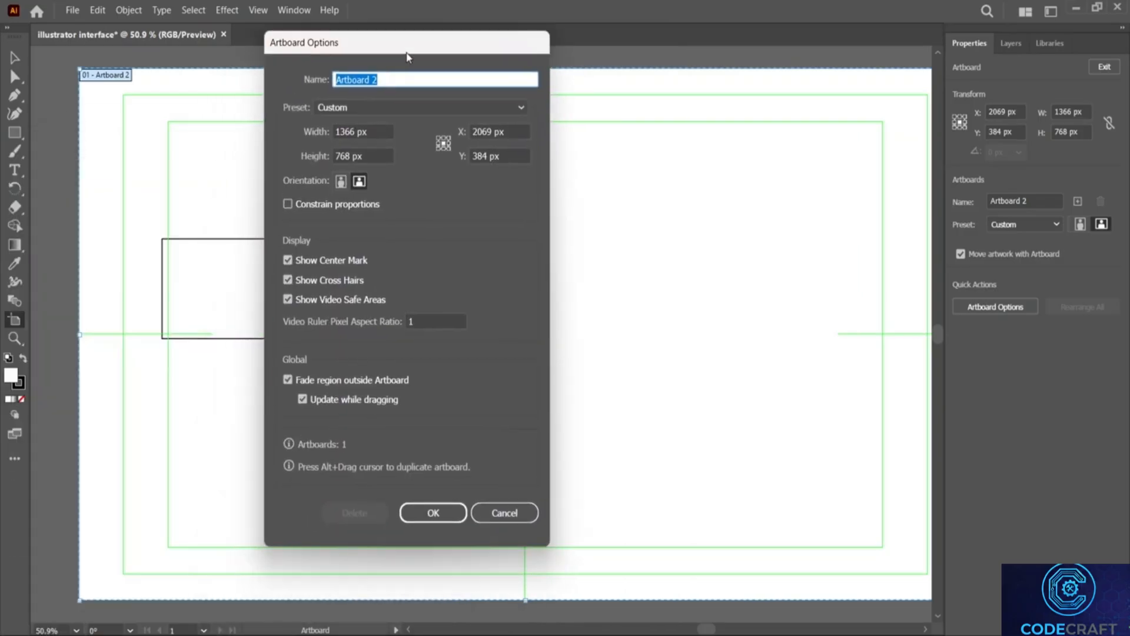
click(337, 281)
click(344, 260)
click(333, 301)
click(430, 516)
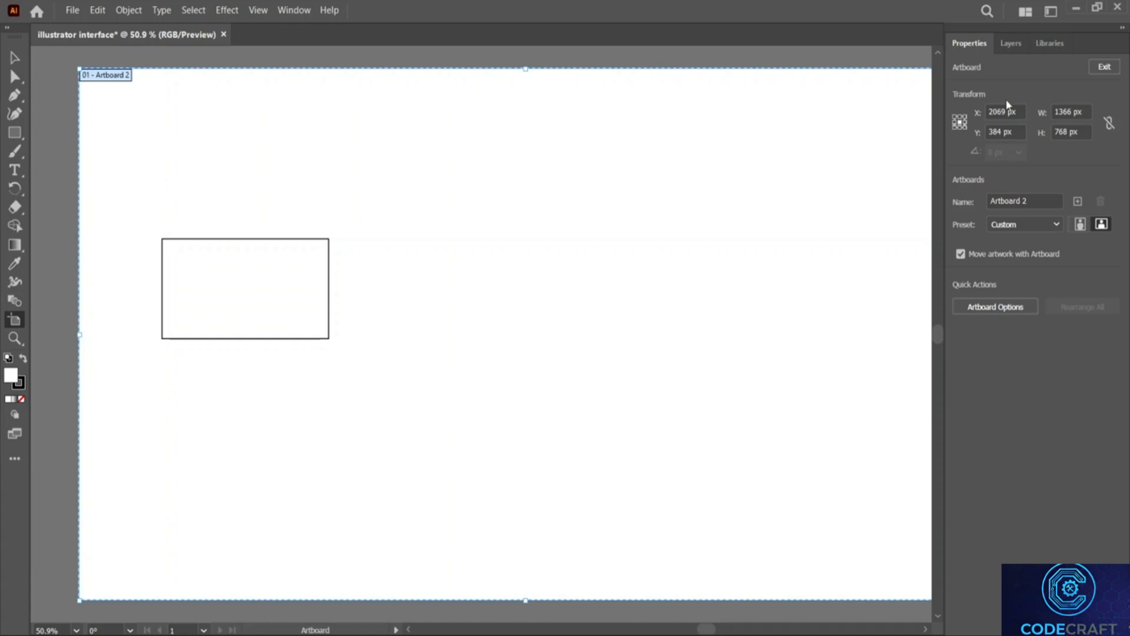
click(1105, 68)
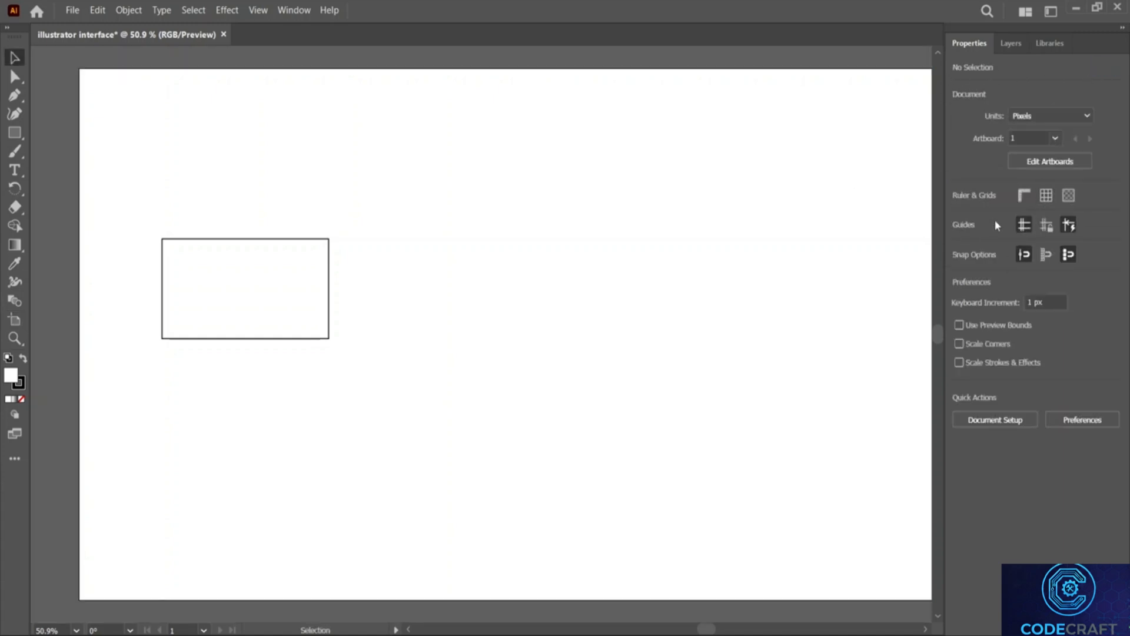
Show the rulers and the document grid, look over the artboard, and hide both again.
click(1023, 199)
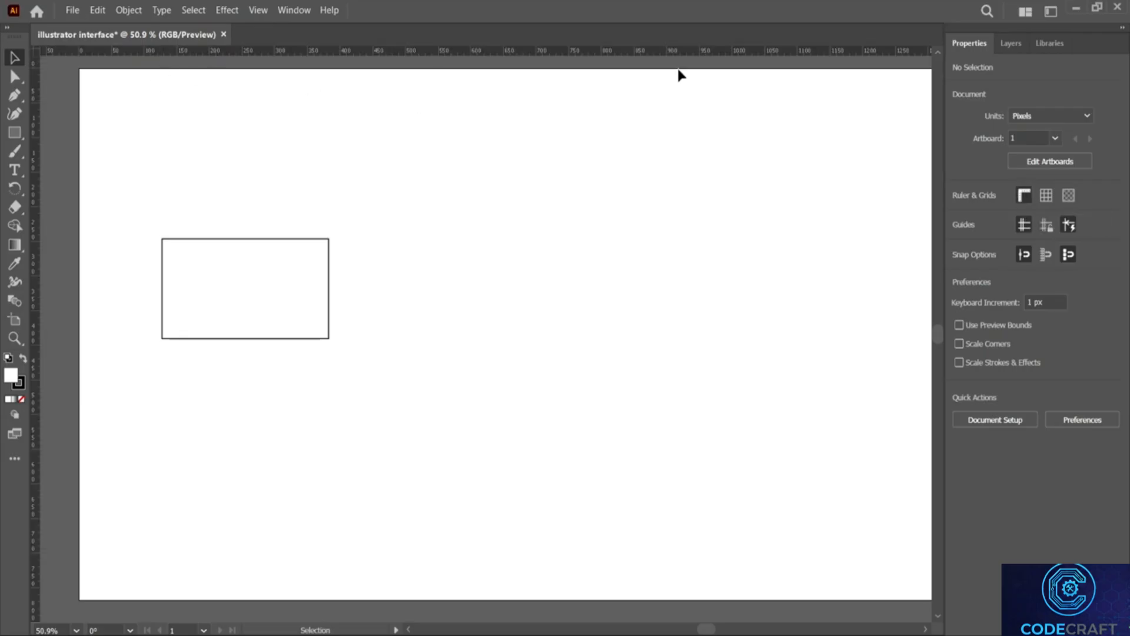
click(1045, 202)
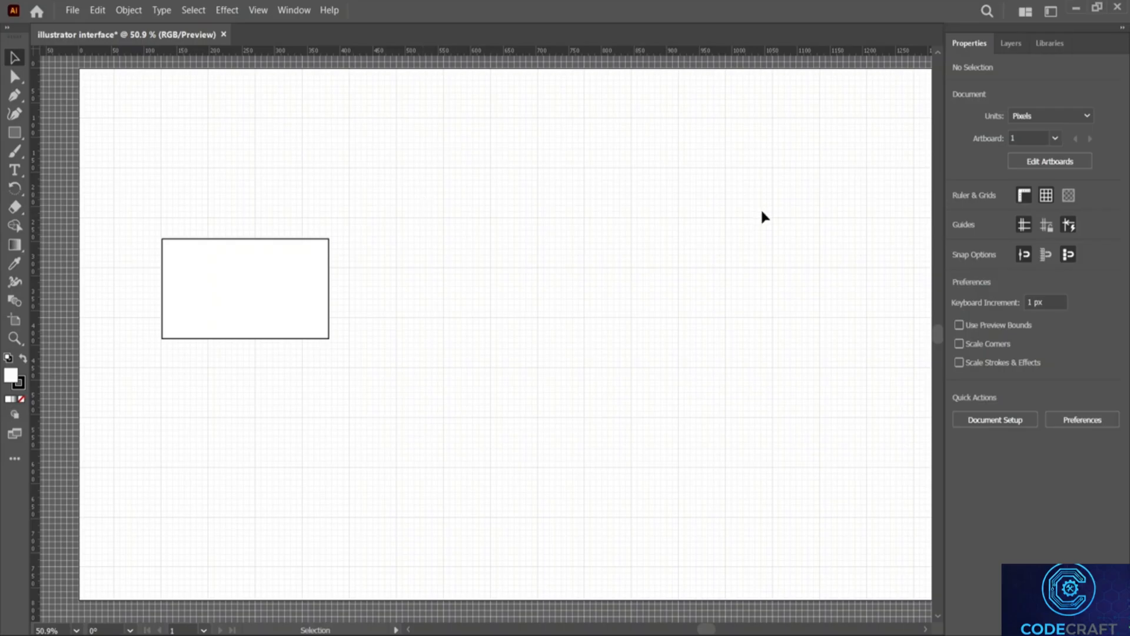
scroll(573, 382, up, 1)
scroll(573, 380, down, 1)
scroll(556, 336, right, 2)
scroll(561, 313, right, 1)
scroll(561, 313, left, 2)
scroll(561, 313, right, 1)
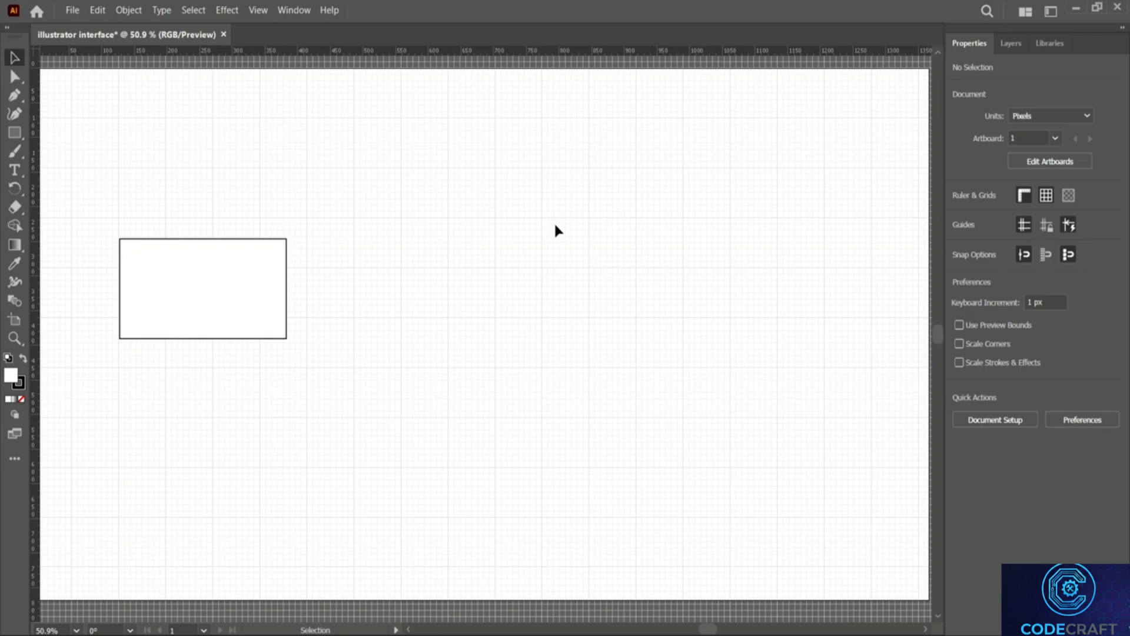
click(1047, 197)
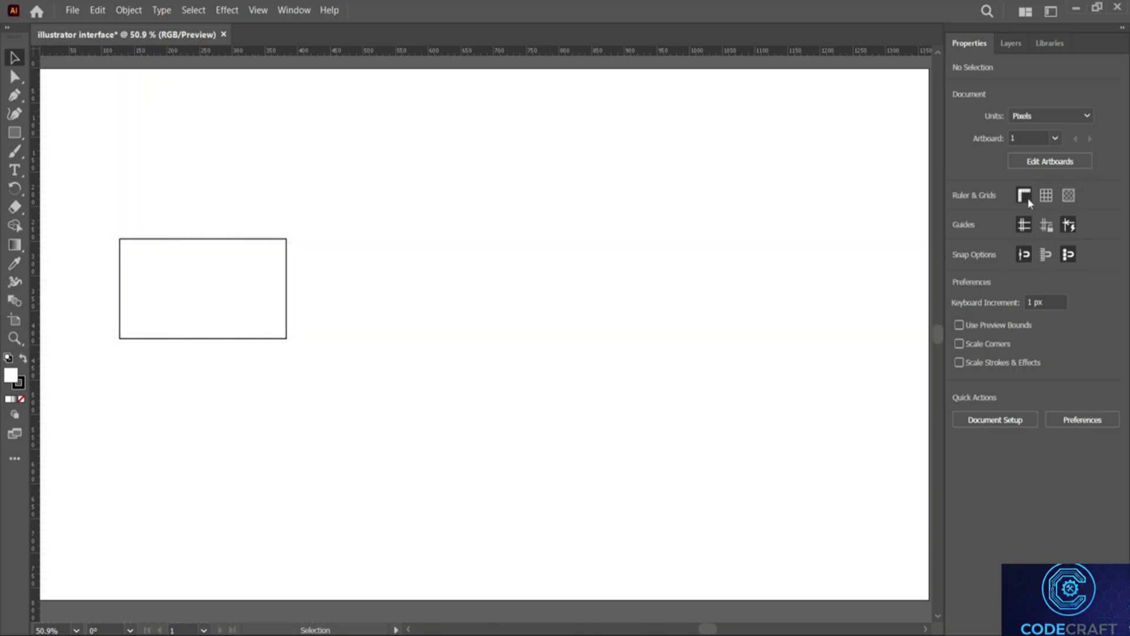
click(1028, 197)
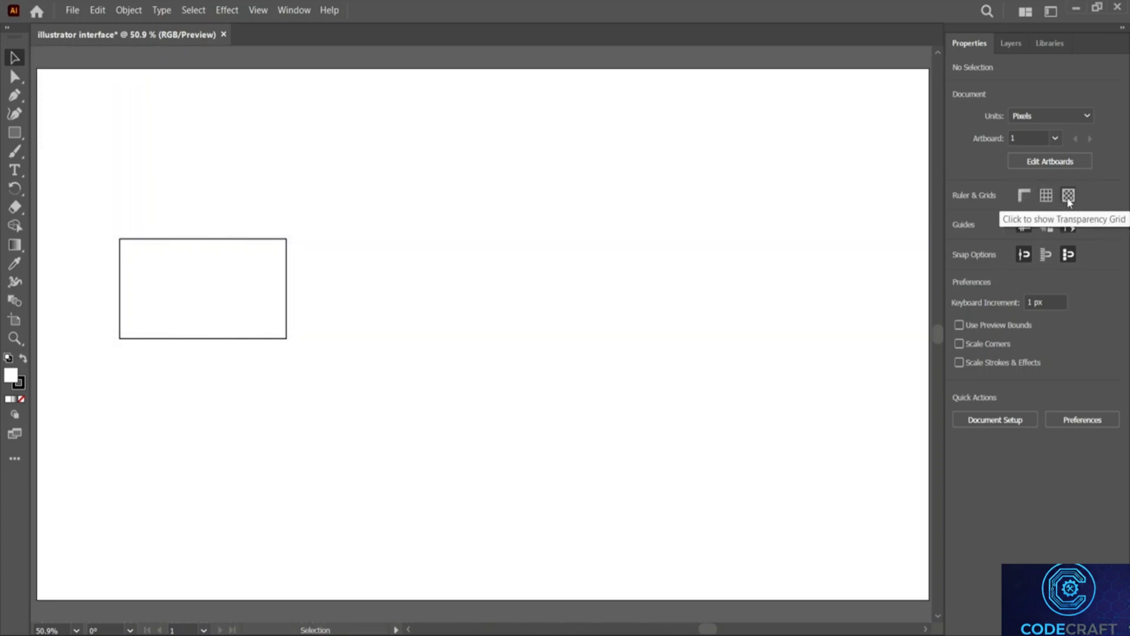
Show the transparency grid, move the rectangle up and right to about X 511 px, Y 187 px, and deselect it.
click(1068, 197)
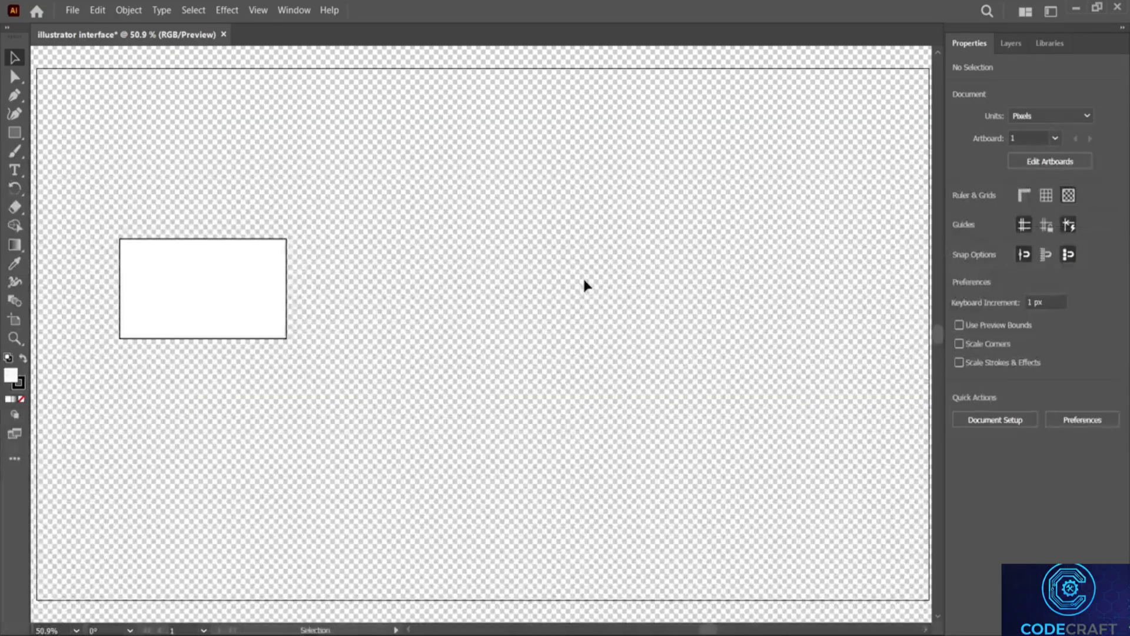
scroll(580, 276, left, 5)
scroll(575, 285, up, 2)
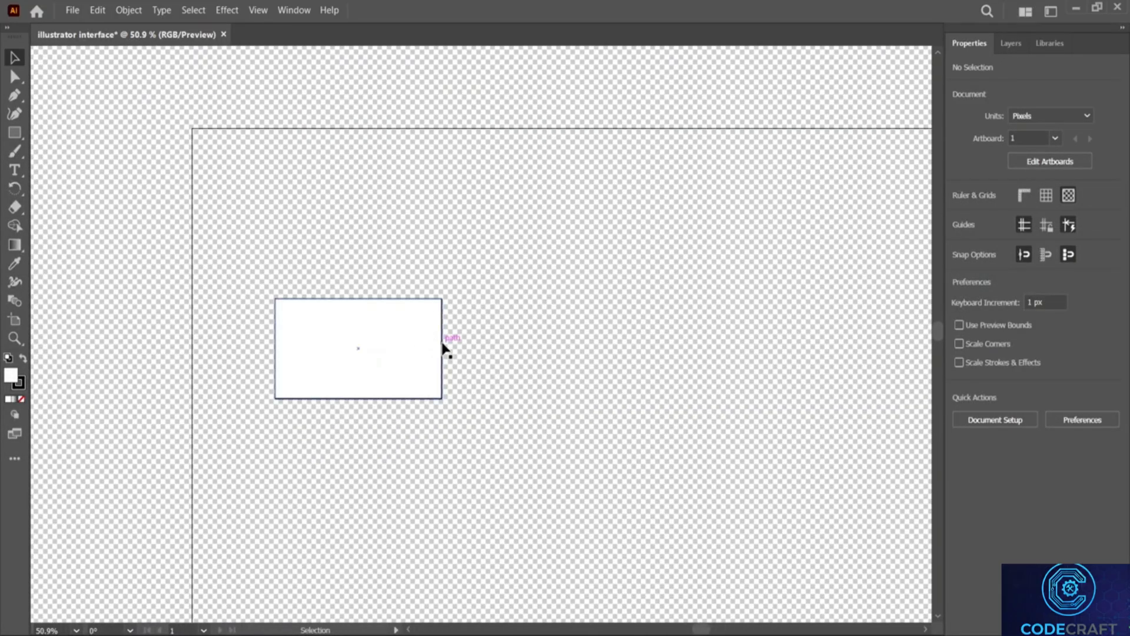
drag(429, 335, 609, 244)
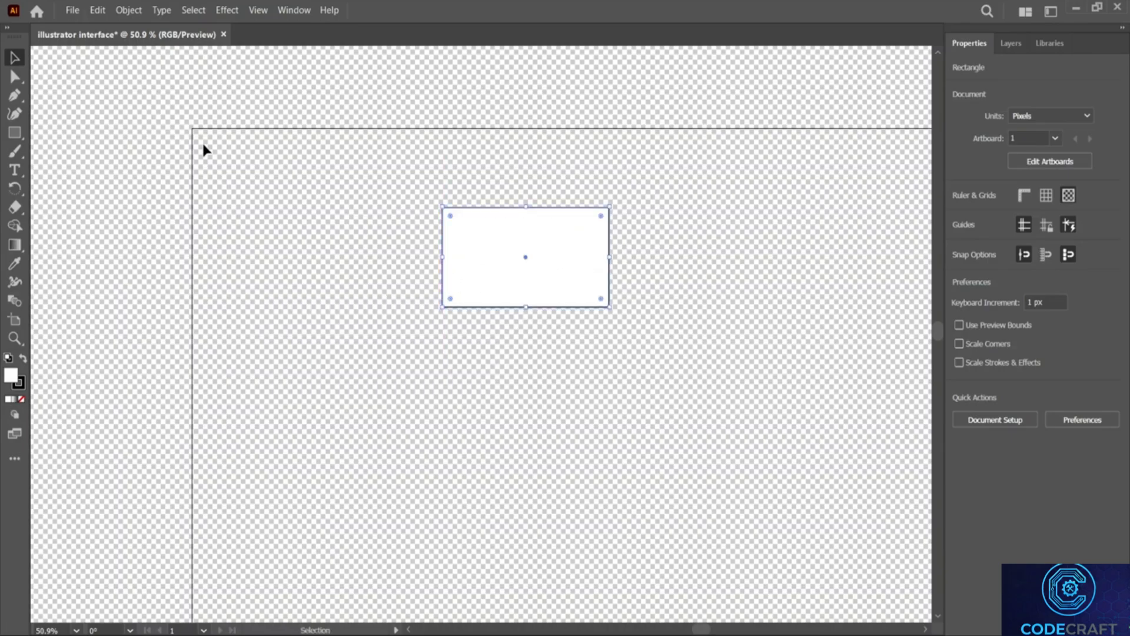
click(827, 234)
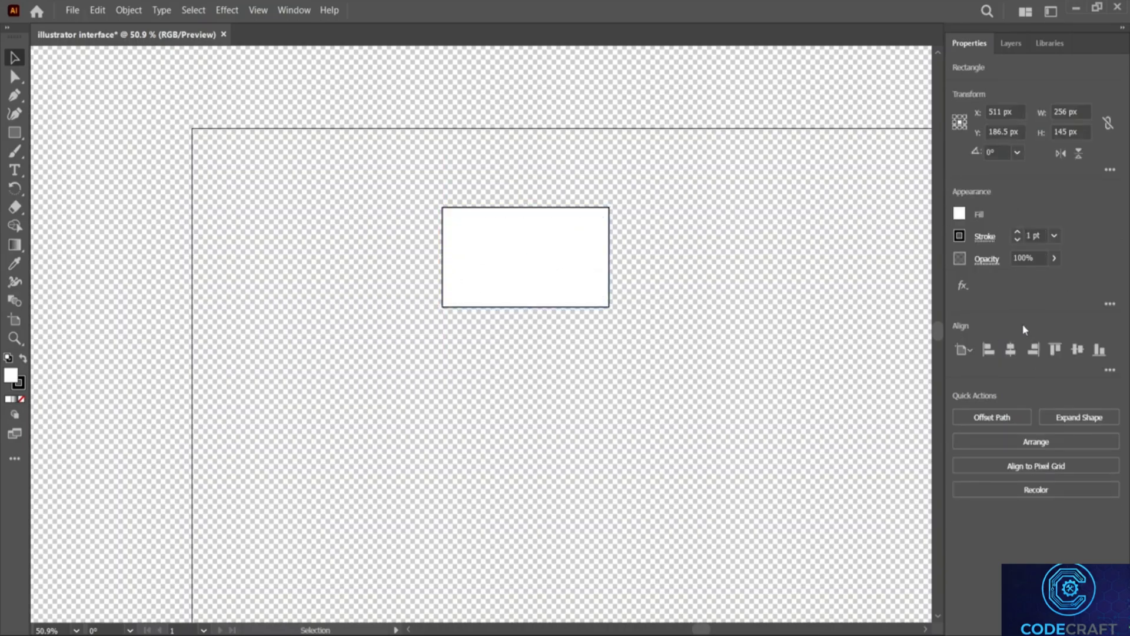
Show the rulers and hide both the transparency grid and the guides.
click(1027, 195)
click(1068, 196)
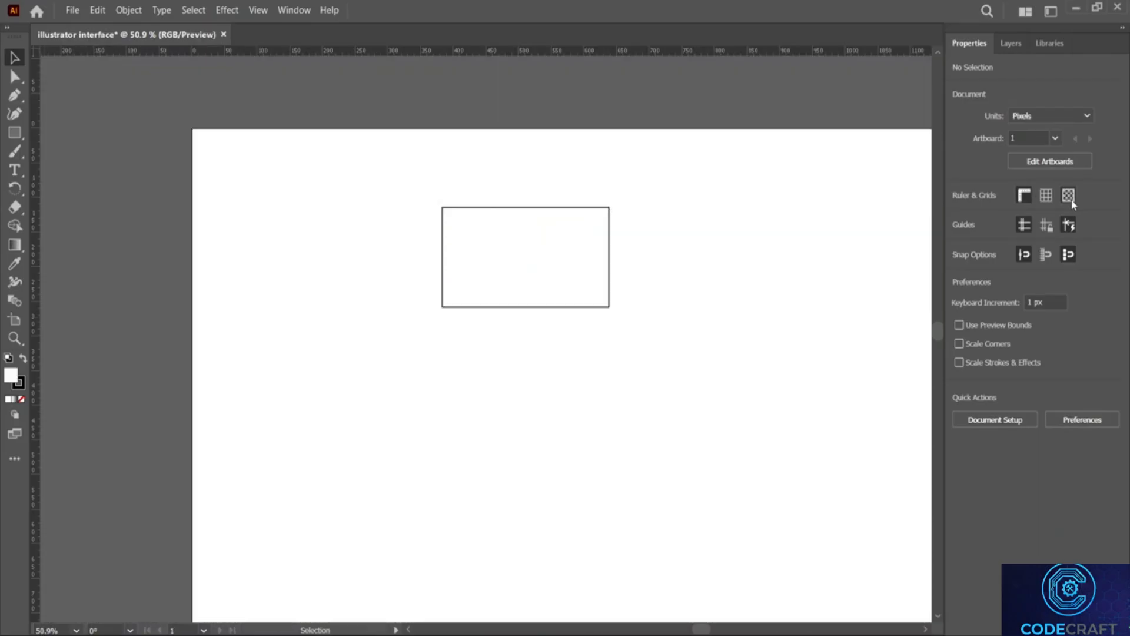
click(1029, 231)
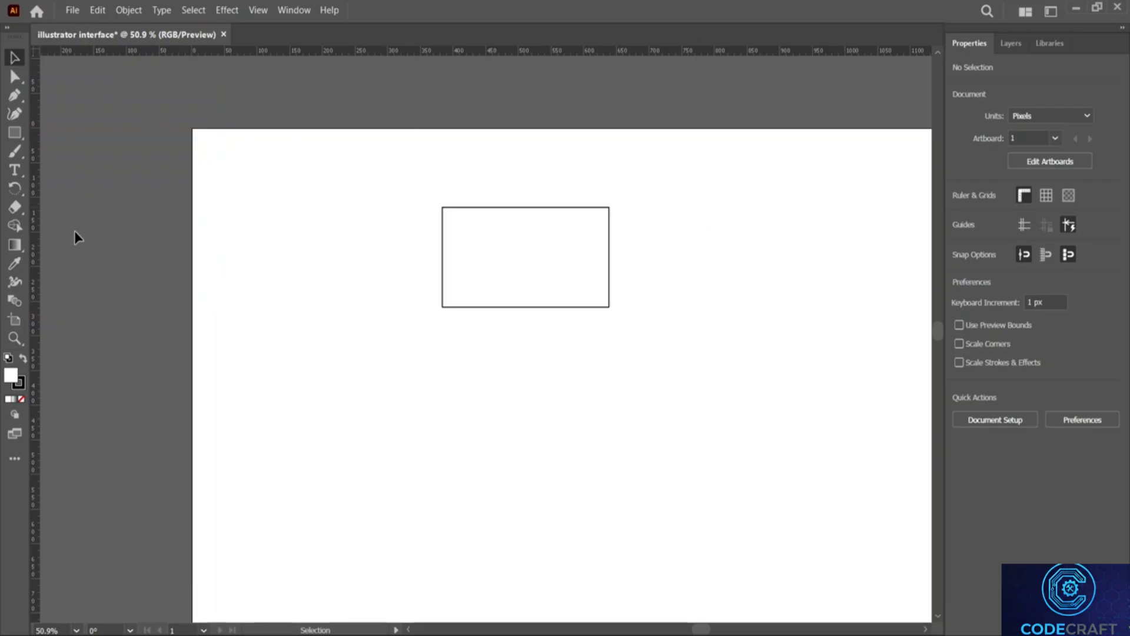
Move the rectangle about 200 px right and down with smart guides off, restore guides and smart guides, and hide the rulers.
click(1069, 225)
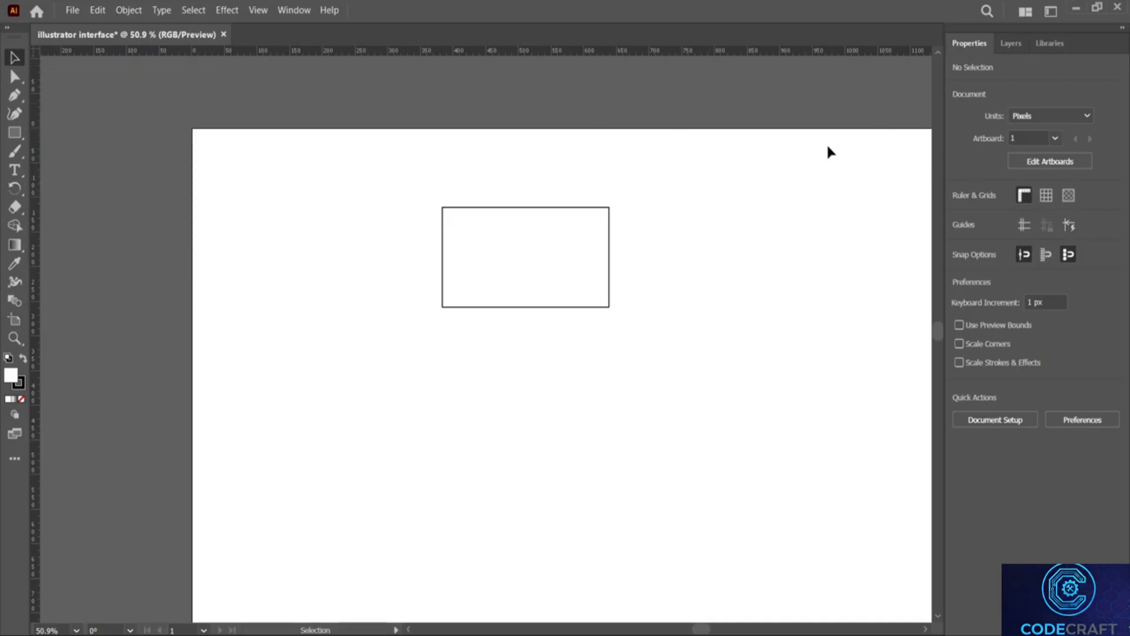
drag(580, 222, 671, 354)
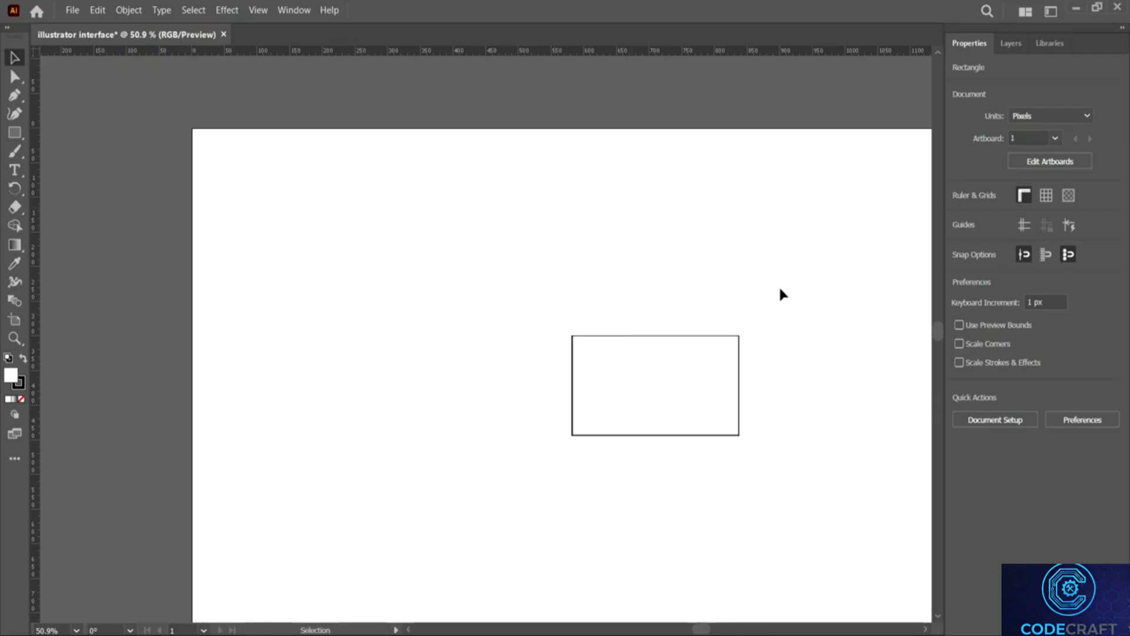
click(853, 303)
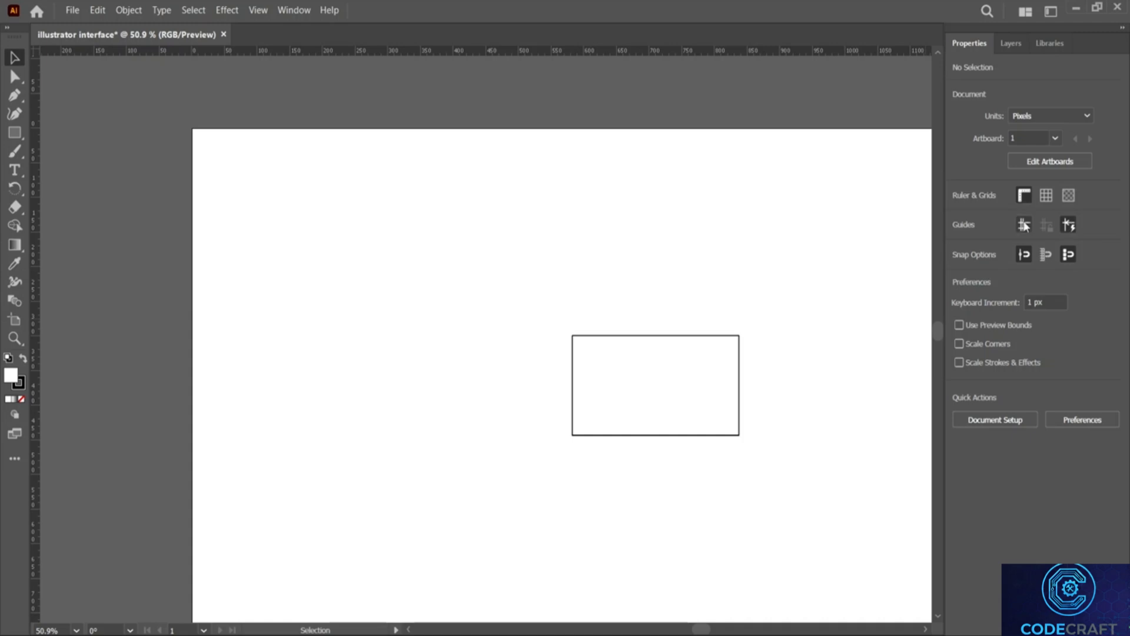
click(1027, 194)
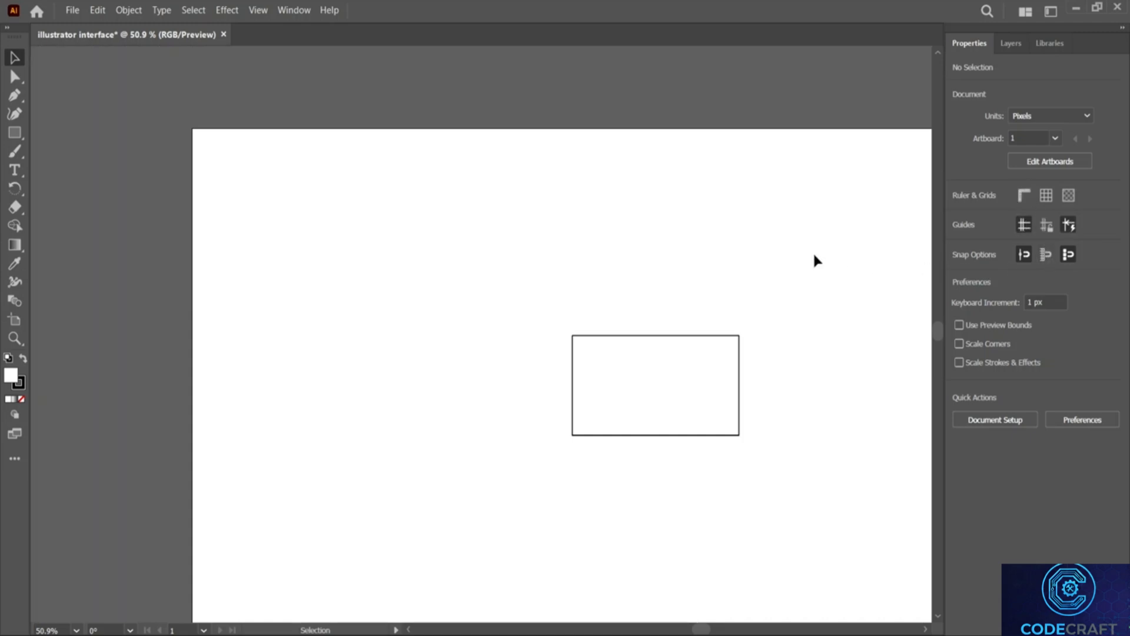
Look over the rectangle on the artboard at several zoom levels, up to 200%.
scroll(768, 259, right, 3)
scroll(768, 259, down, 2)
scroll(768, 259, right, 4)
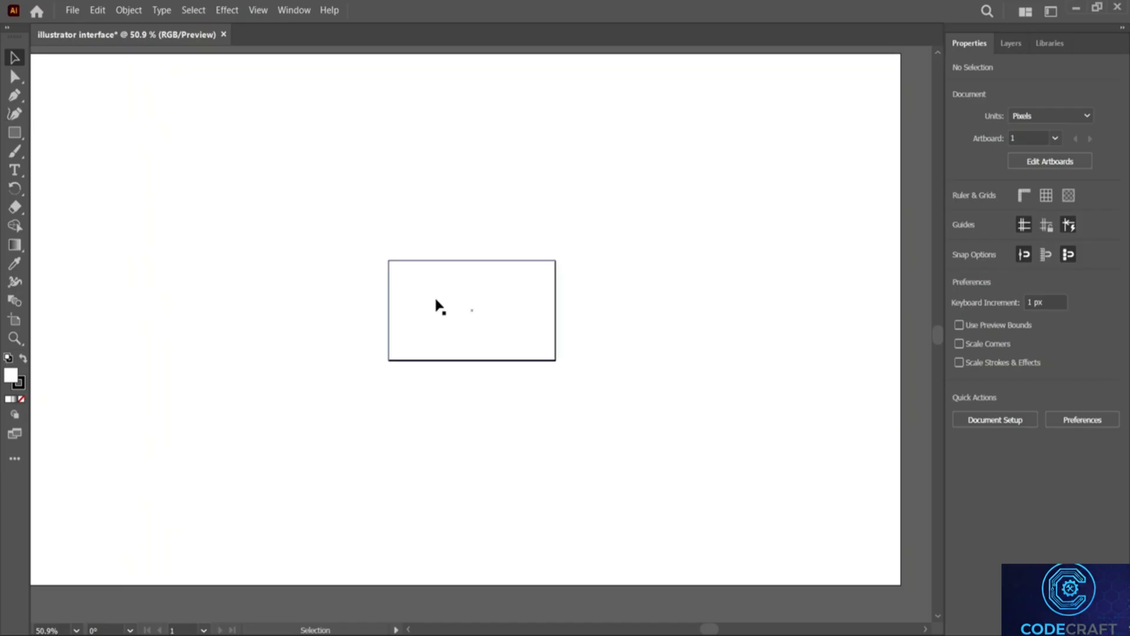
scroll(460, 300, left, 3)
scroll(714, 300, left, 4)
scroll(716, 301, right, 5)
scroll(717, 300, left, 2)
scroll(716, 301, right, 1)
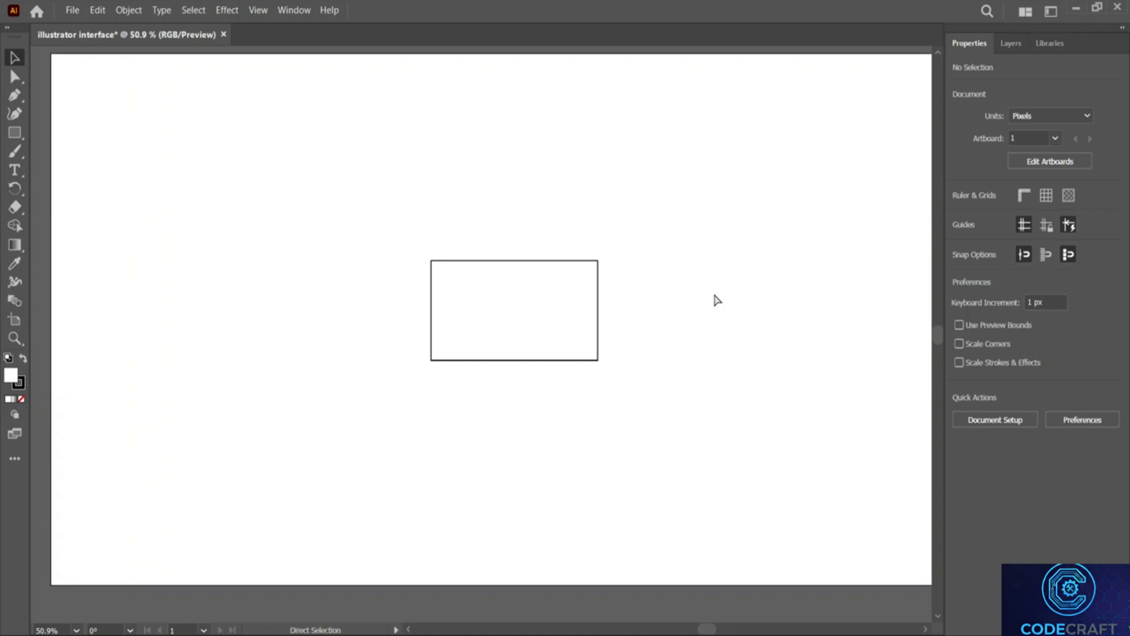
key(ctrl+equal)
key(ctrl+equal)
key(ctrl+equal)
key(ctrl+equal)
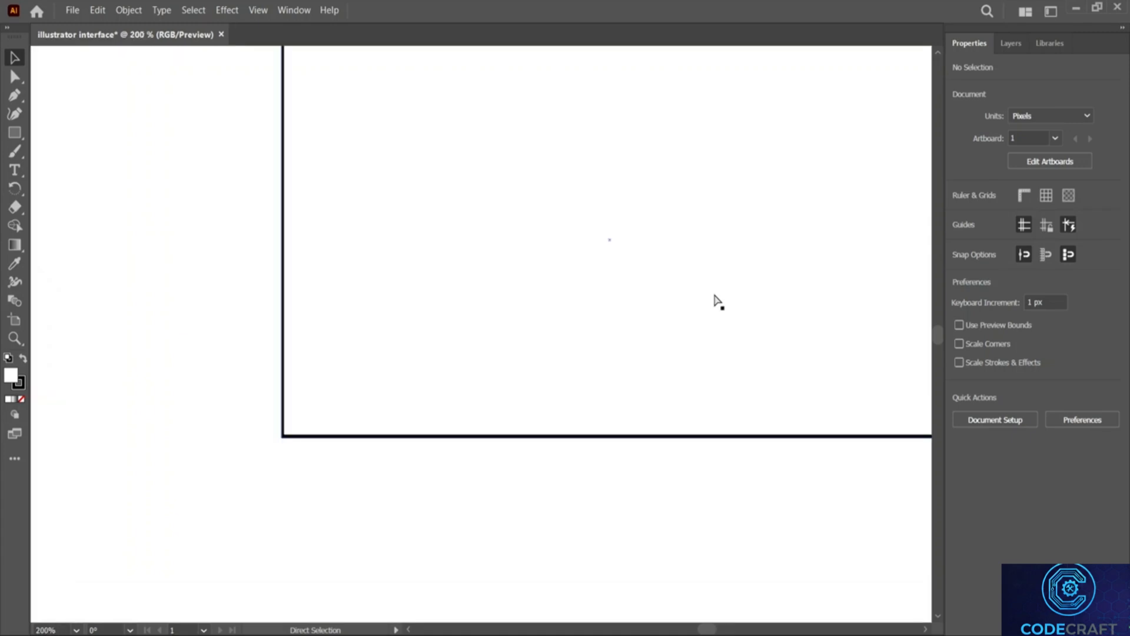
key(ctrl+minus)
key(ctrl+minus)
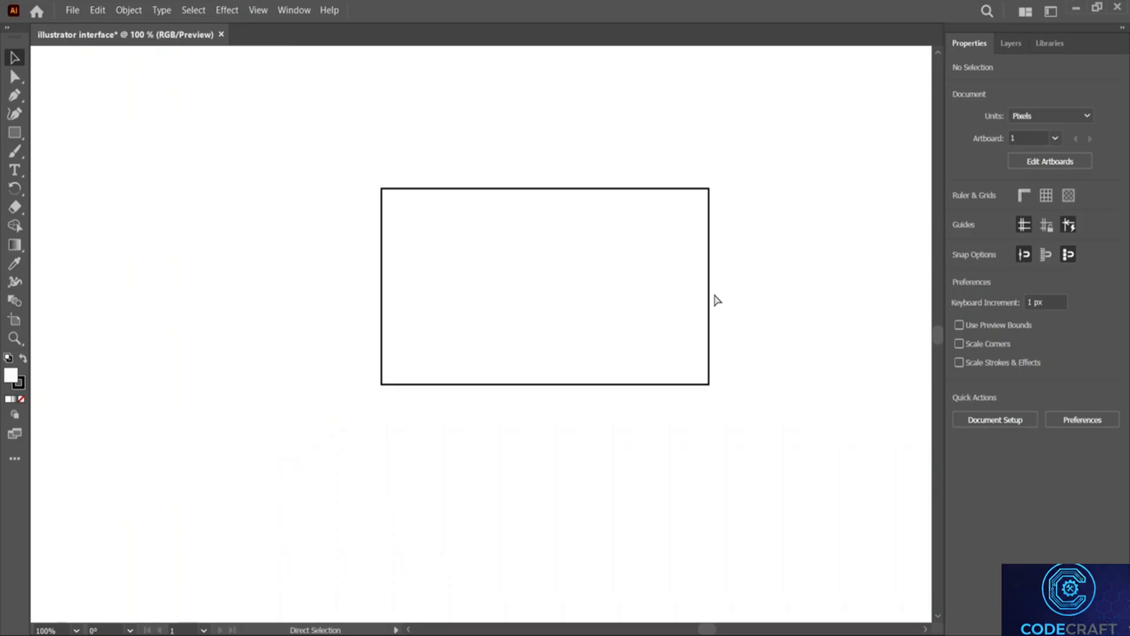
key(ctrl+equal)
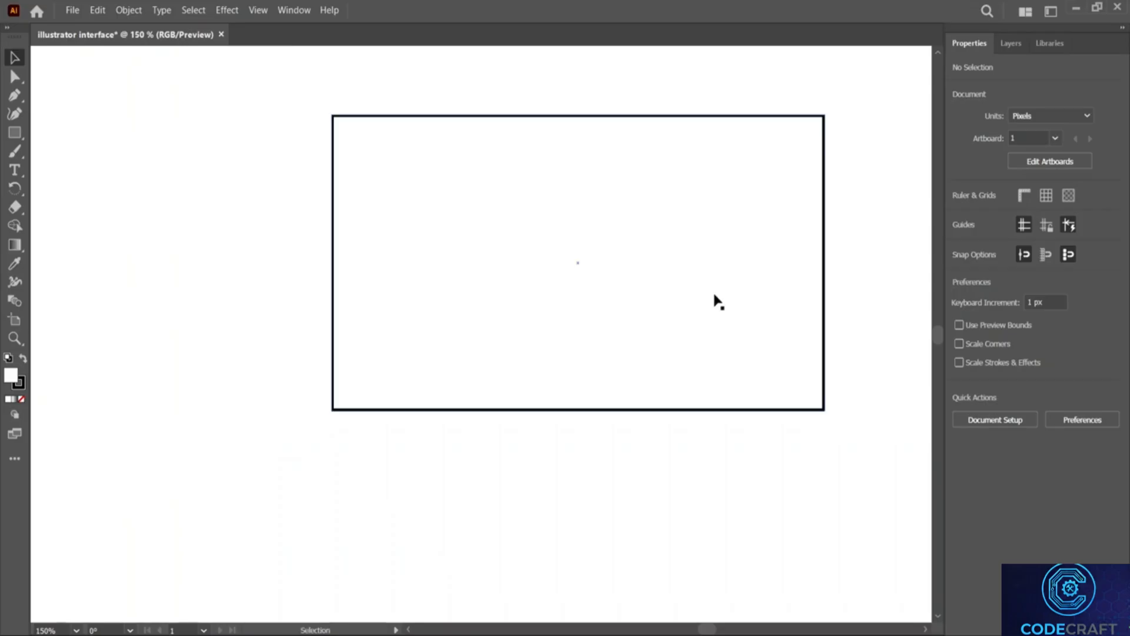
scroll(447, 222, up, 3)
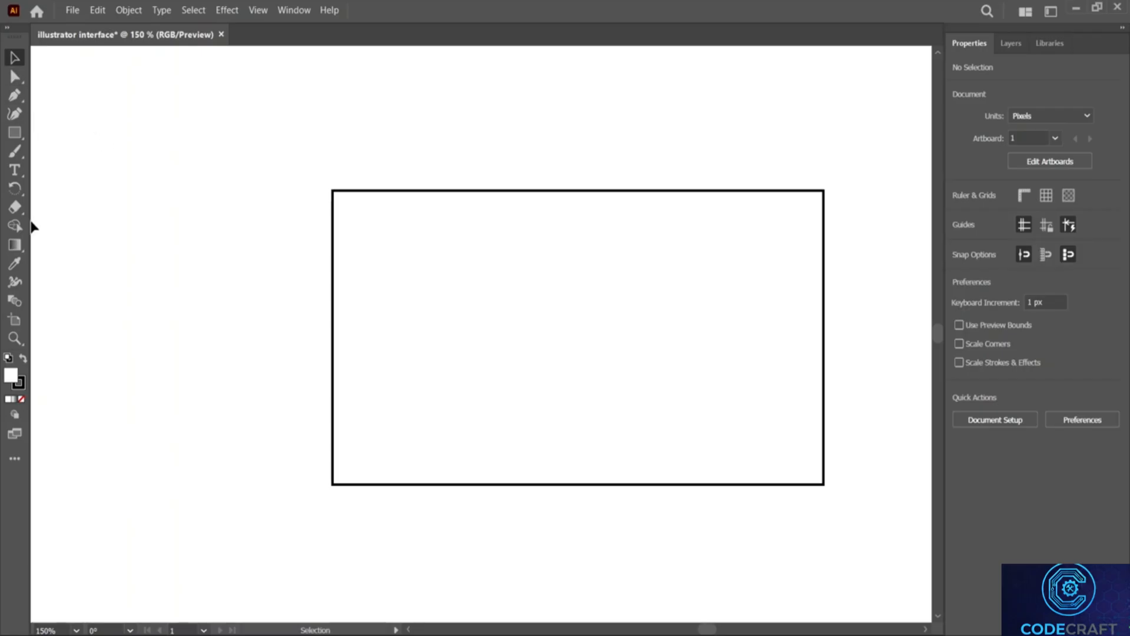
Draw a second, narrow rectangle of about 77 × 145 px beside the large one, level with its top edge, and deselect it.
click(14, 133)
mouse_move(150, 127)
mouse_down()
mouse_move(285, 323)
mouse_move(279, 475)
mouse_move(296, 484)
mouse_up()
drag(223, 127, 224, 190)
key(ctrl)
key(ctrl+minus)
key(ctrl+minus)
key(ctrl+equal)
key(ctrl+equal)
key(ctrl+equal)
key(ctrl+equal)
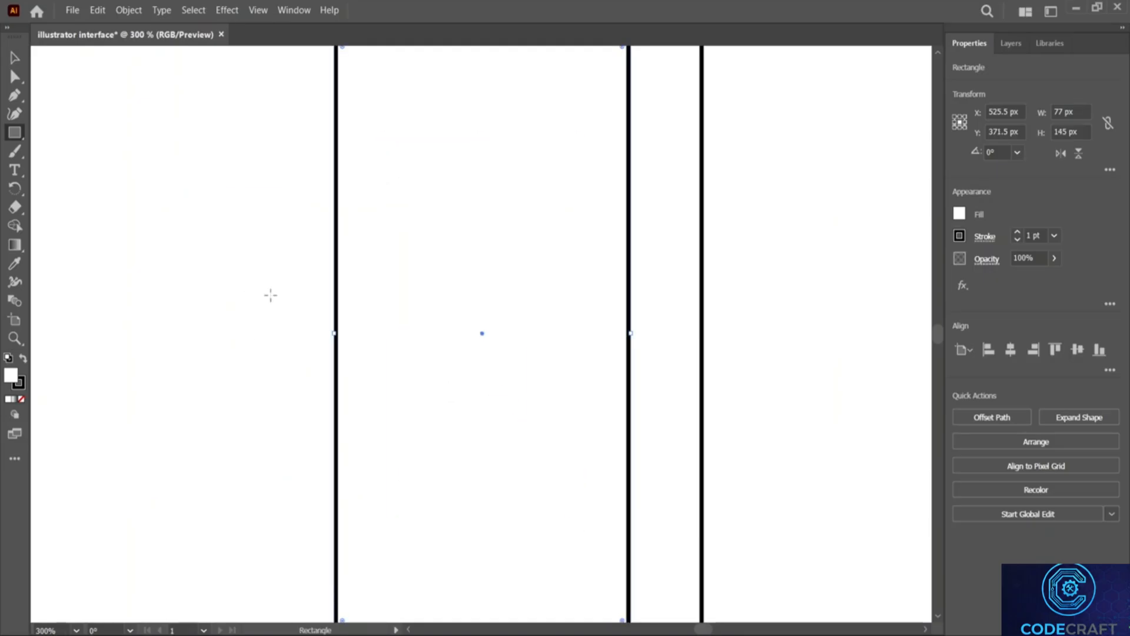
scroll(414, 192, right, 2)
scroll(425, 197, up, 2)
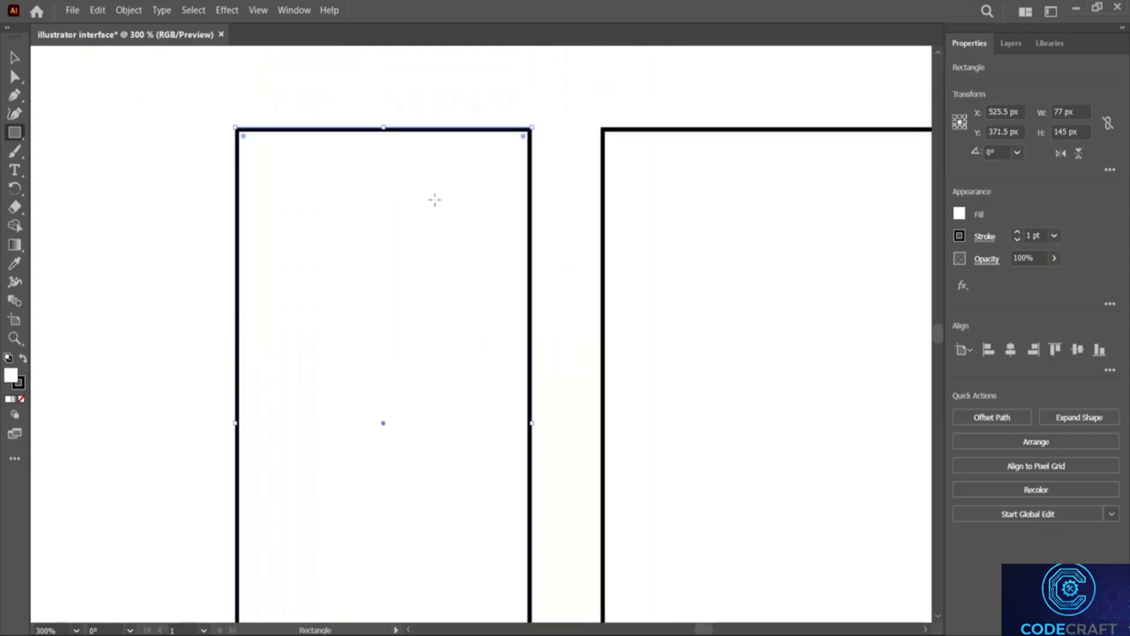
click(15, 57)
scroll(451, 172, right, 3)
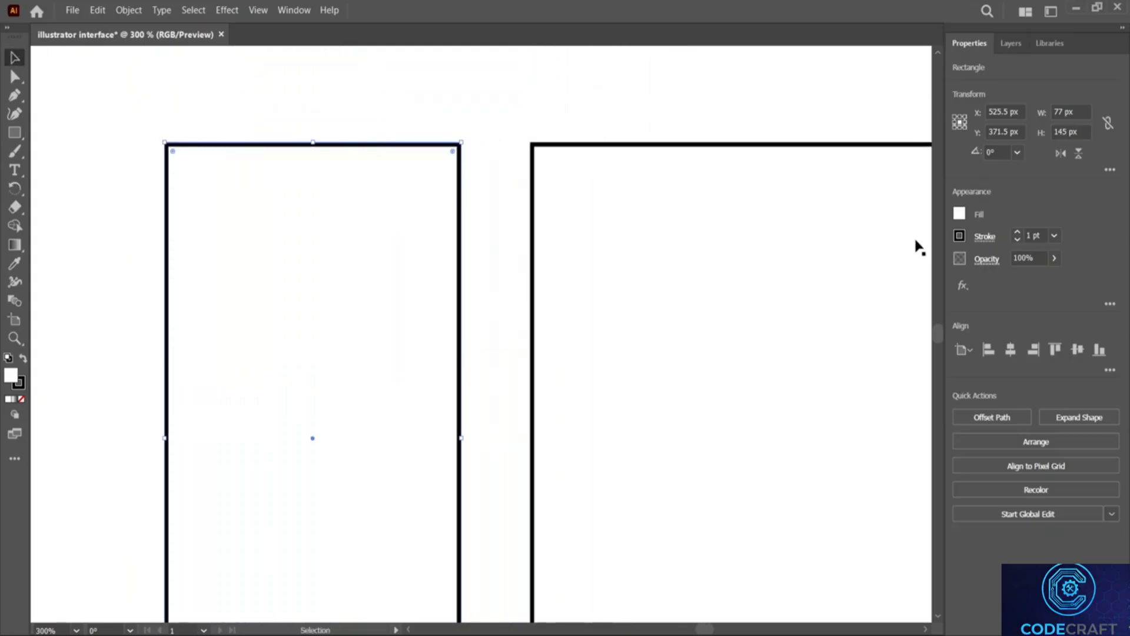
click(505, 111)
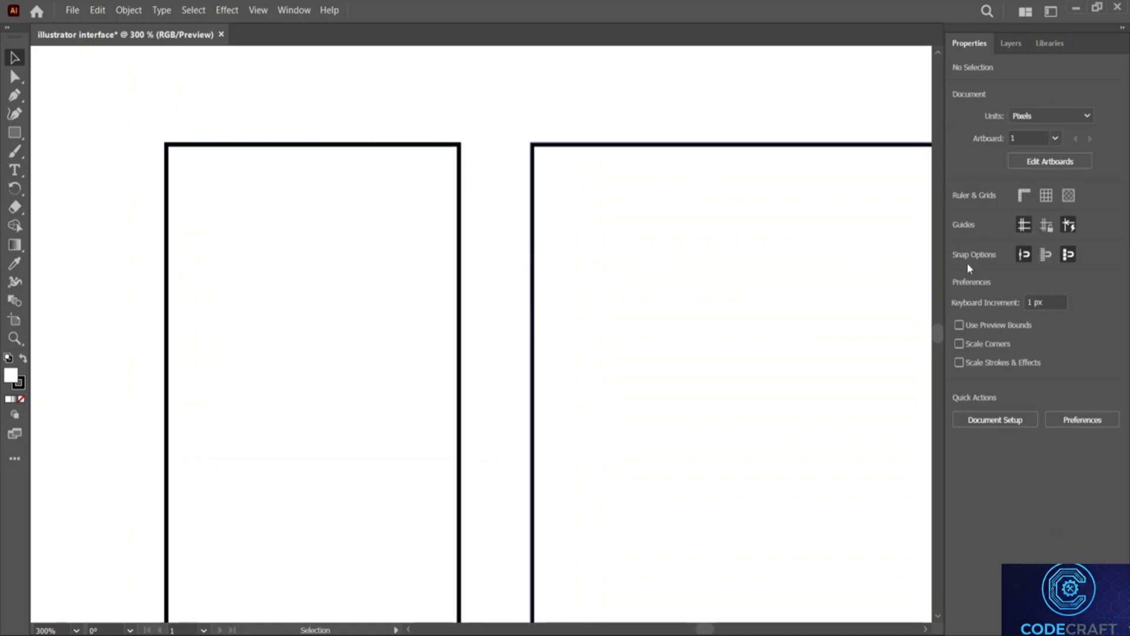
Turn off the two active snap options and move the narrow rectangle toward the large one, to about X 539 px.
click(1023, 254)
click(1069, 254)
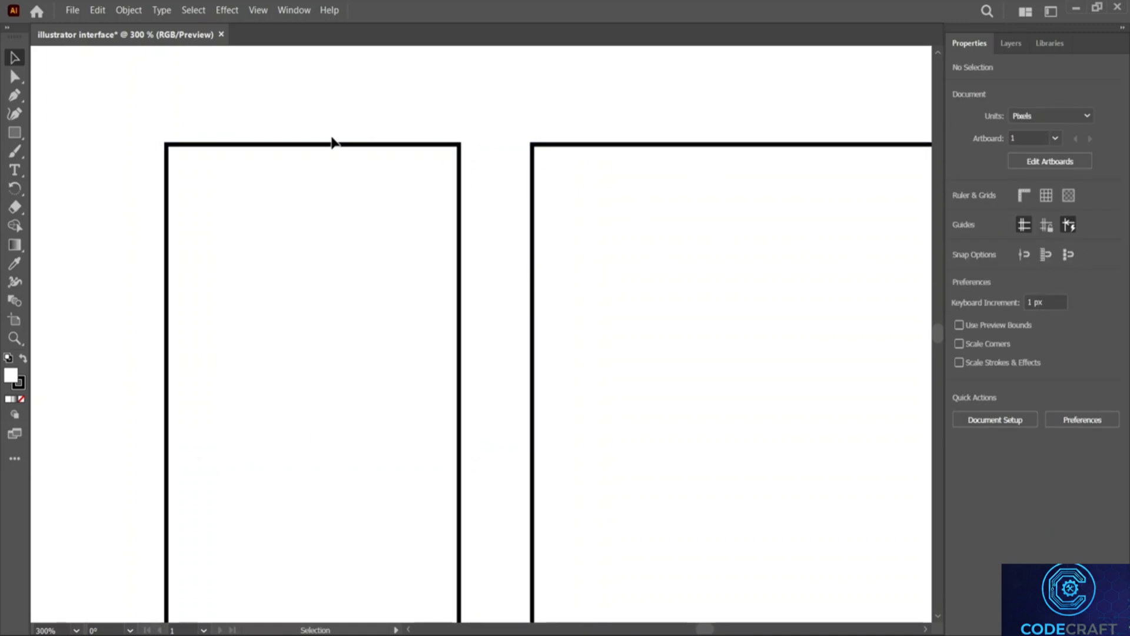
drag(344, 144, 397, 148)
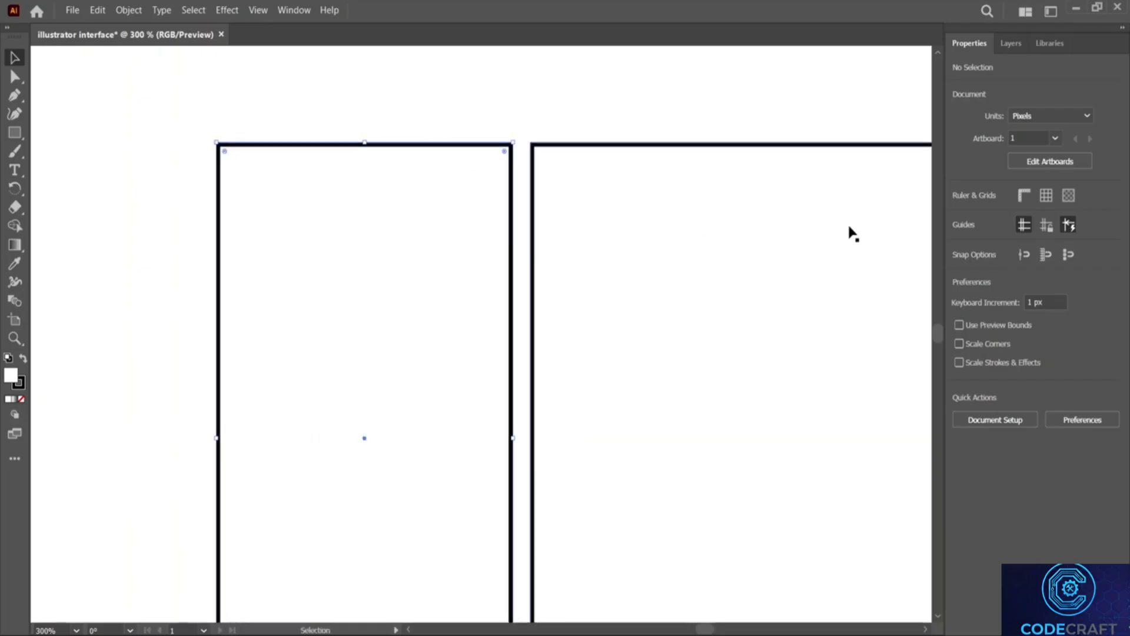
click(699, 108)
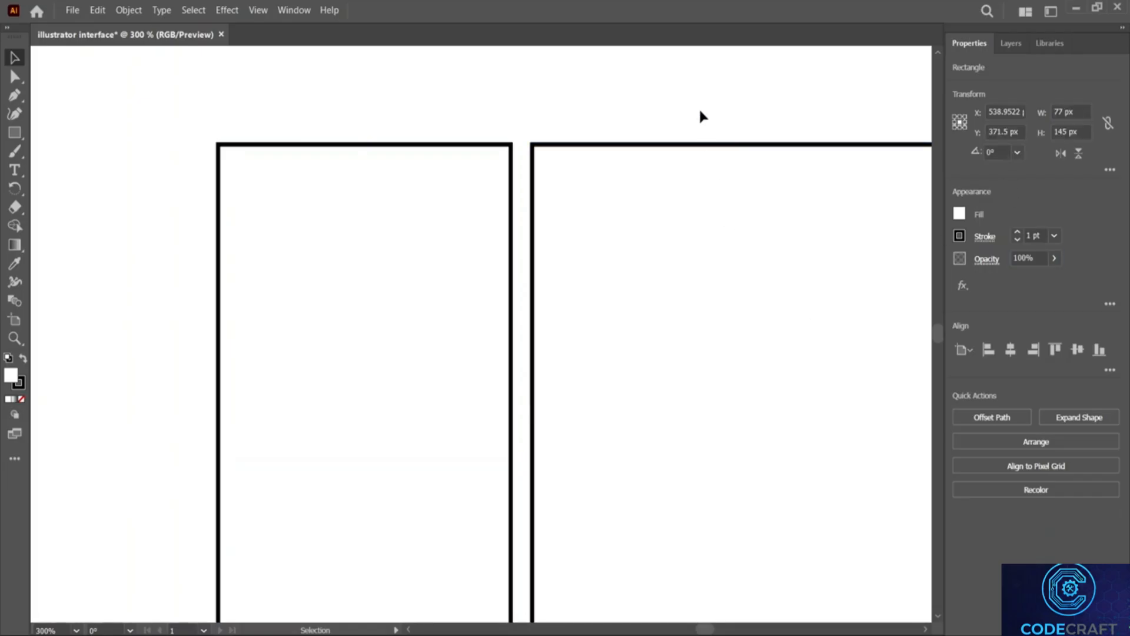
Turn both snap options back on and move the narrow rectangle against the large one's edge at X 543.5 px.
click(1070, 256)
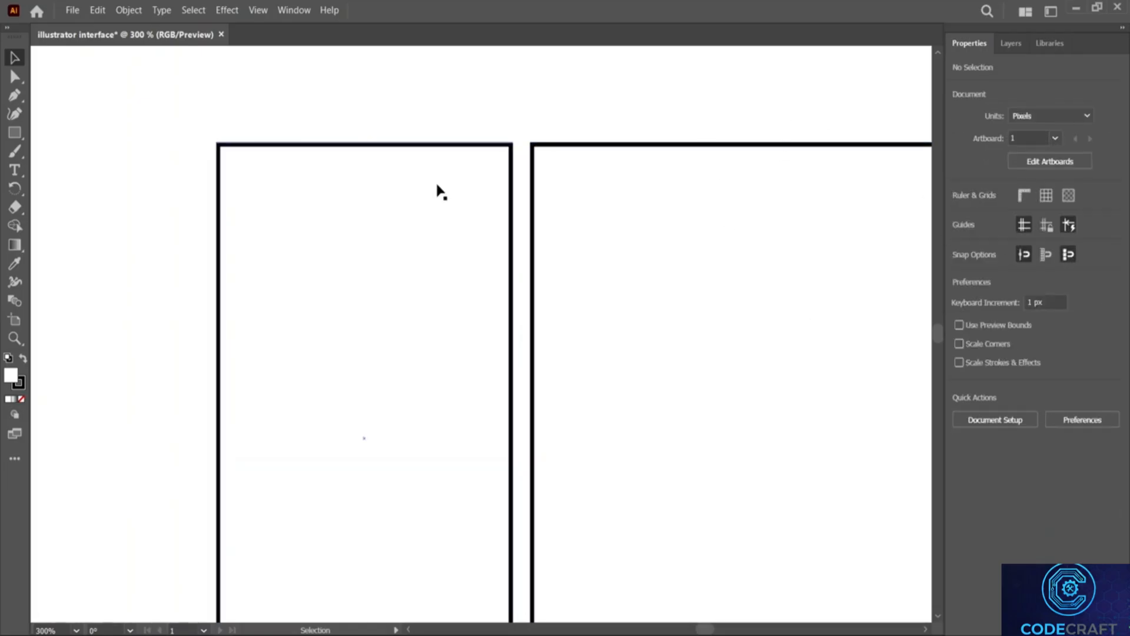
drag(420, 146, 439, 148)
click(574, 194)
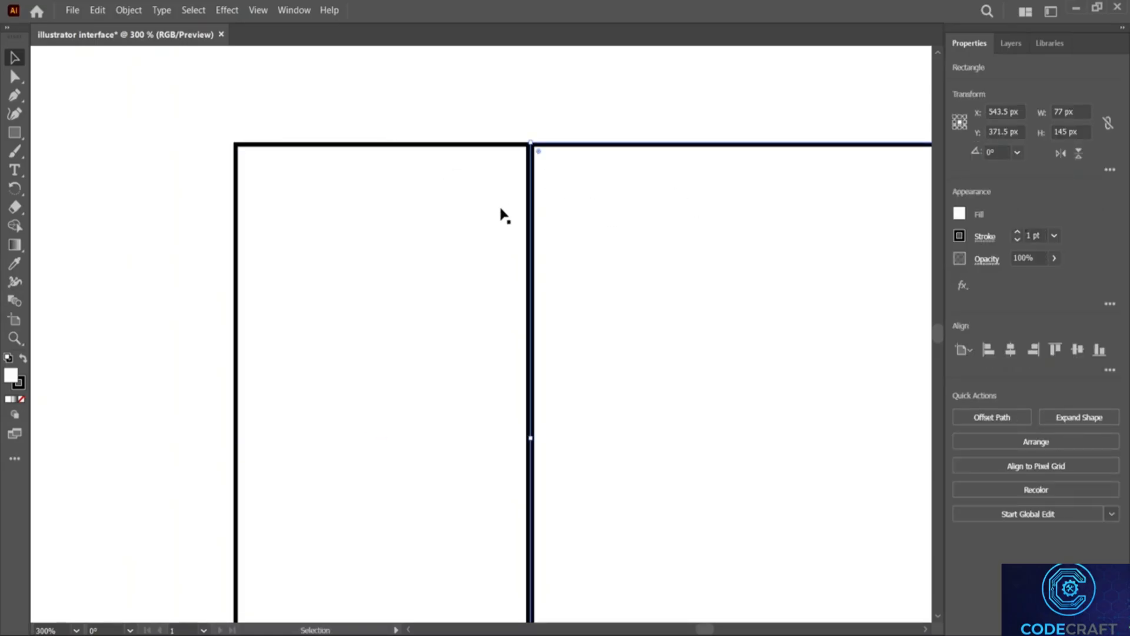
click(493, 104)
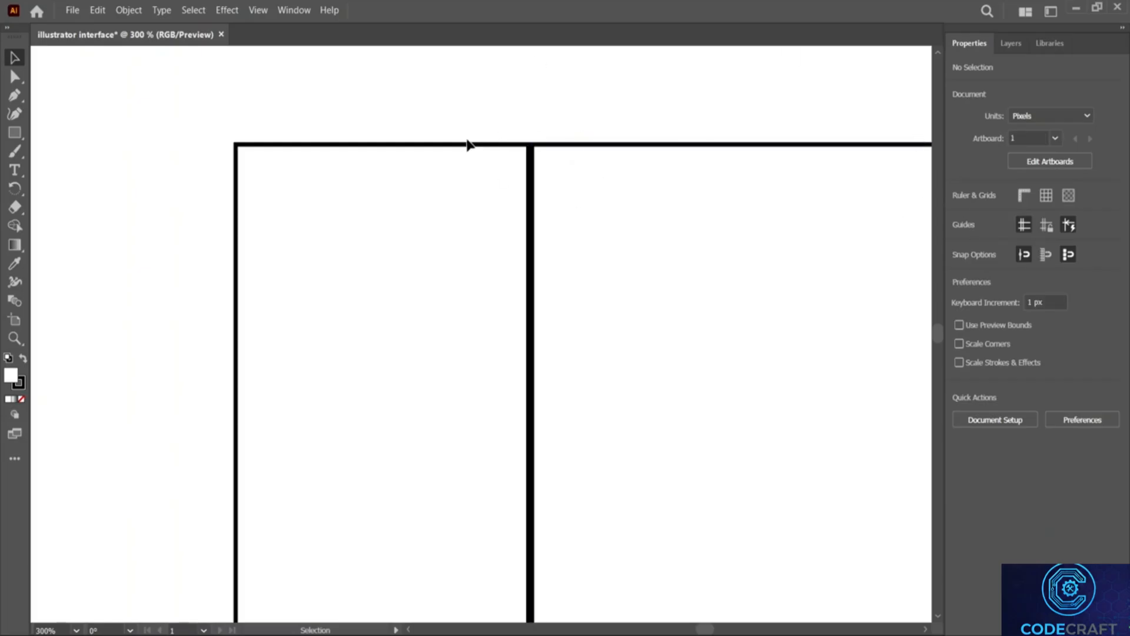
Overlap the two rectangles' adjoining strokes, and move the narrow rectangle away to X 523.5 px, Y 364.5 px.
drag(465, 145, 479, 151)
click(683, 110)
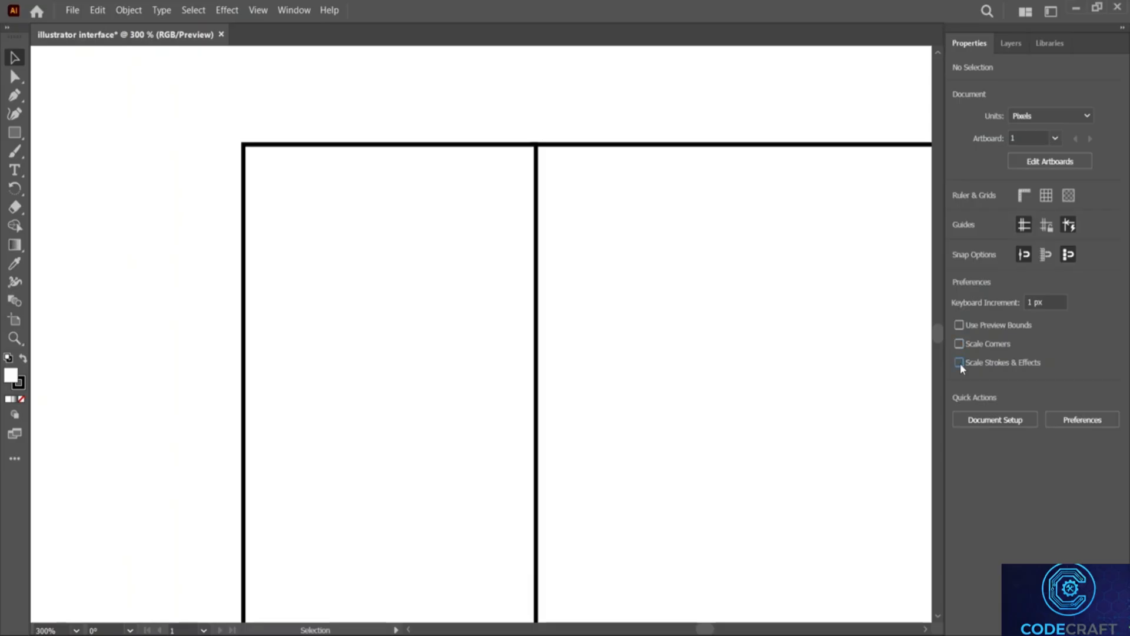
drag(497, 146, 412, 116)
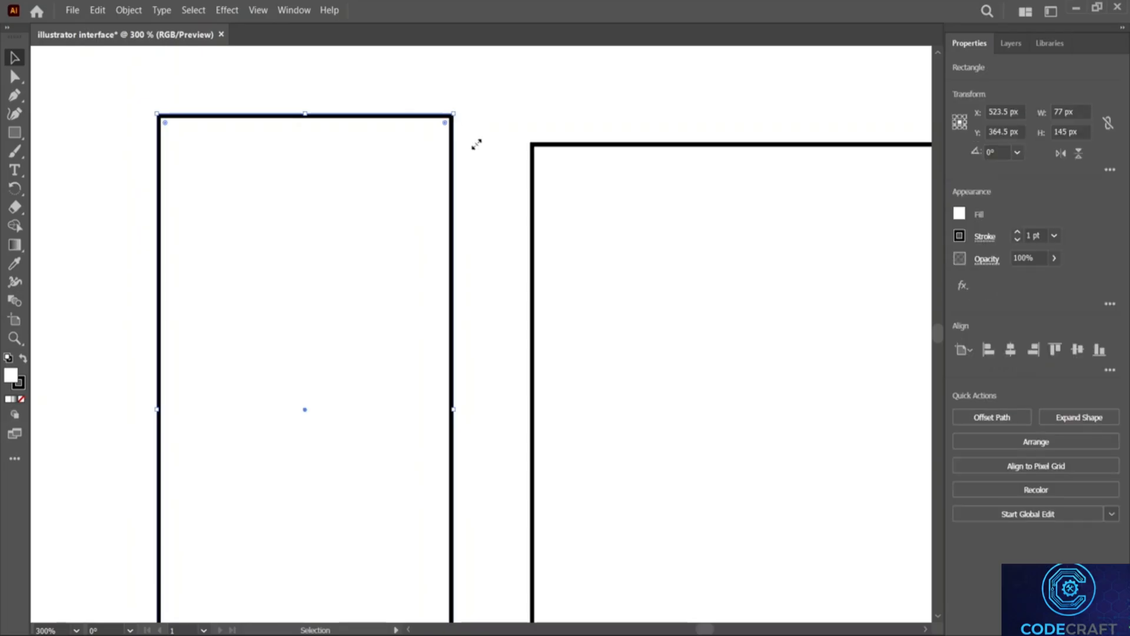
click(612, 122)
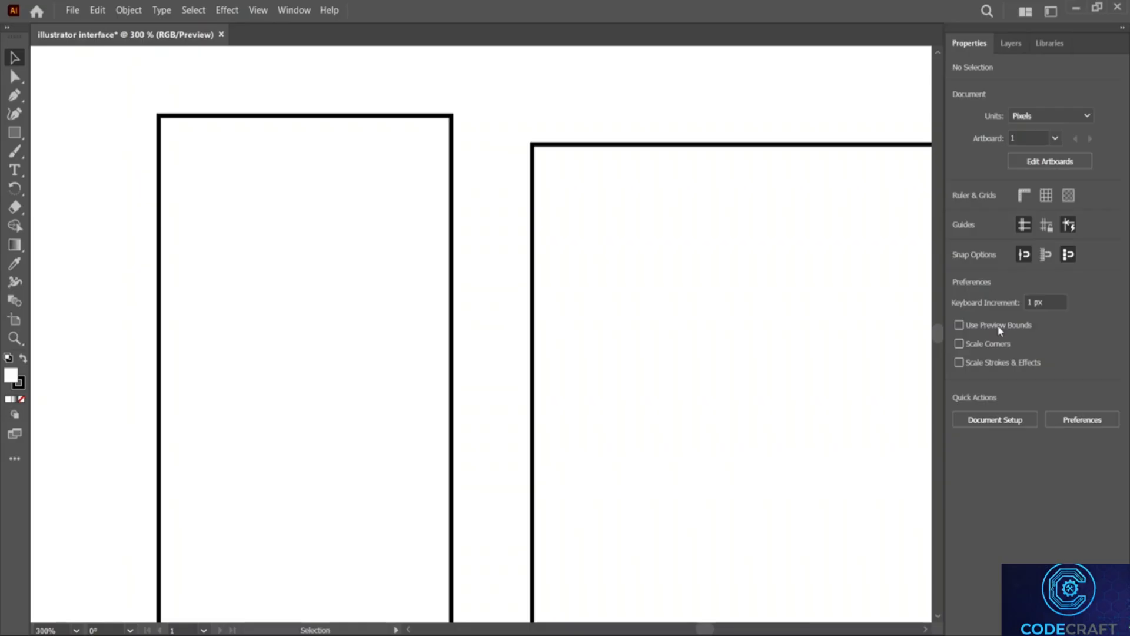
Shrink the narrow rectangle from its upper right corner to 7 × 6 px.
click(451, 116)
drag(452, 115, 269, 498)
scroll(270, 500, left, 2)
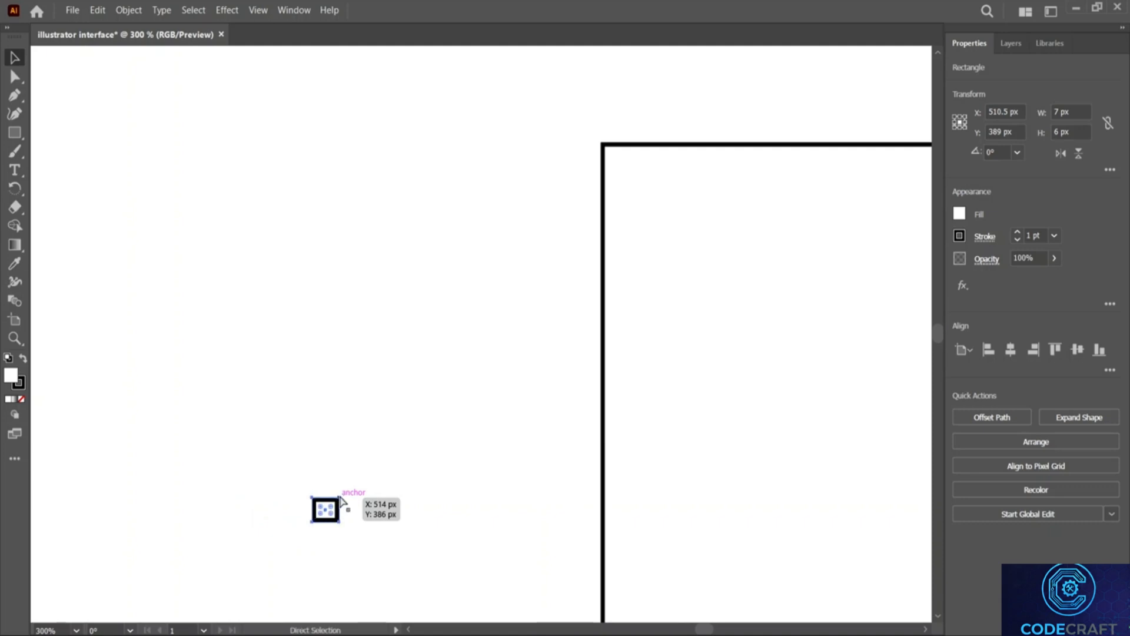
key(ctrl+equal)
key(ctrl+equal)
key(ctrl+equal)
key(ctrl+equal)
key(v)
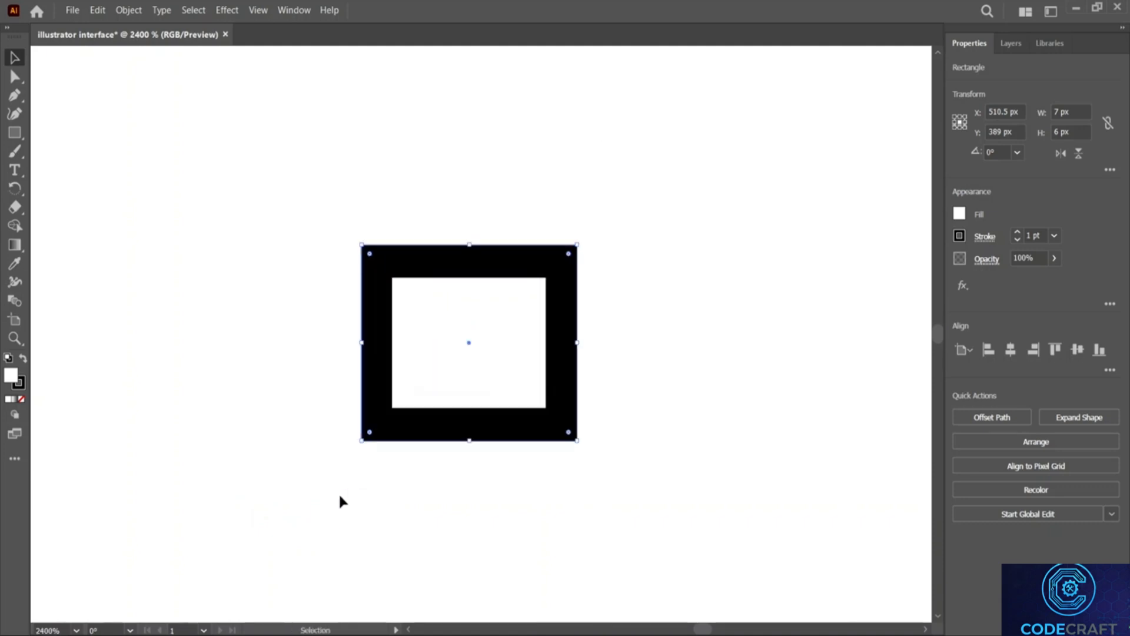
Set the small rectangle's width and height to 10 px each and deselect it.
click(1062, 111)
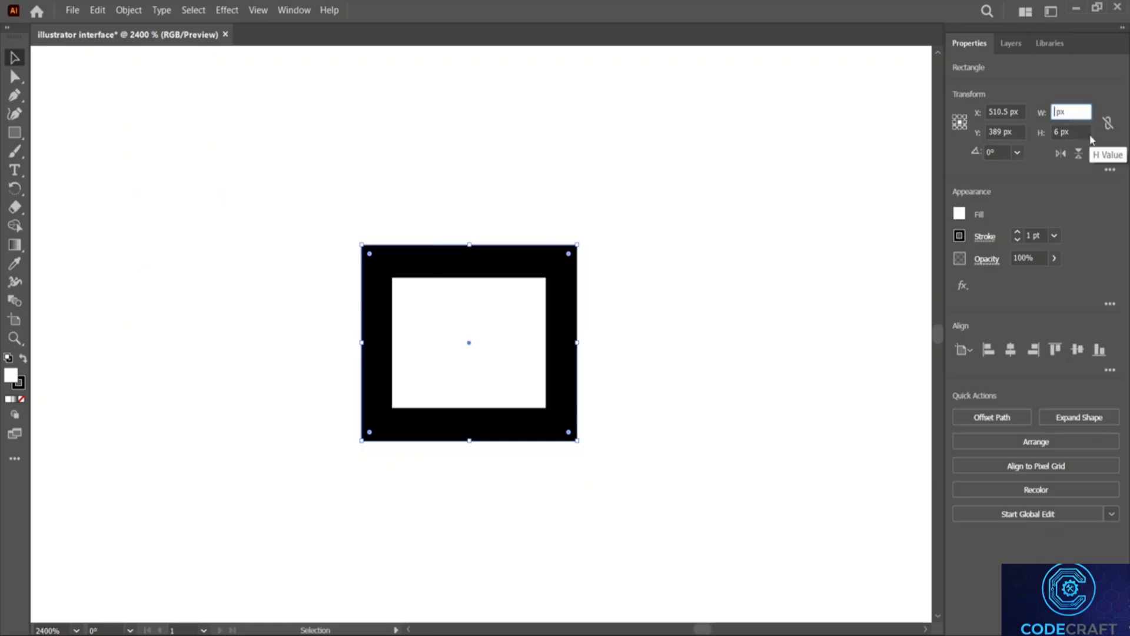
key(Return)
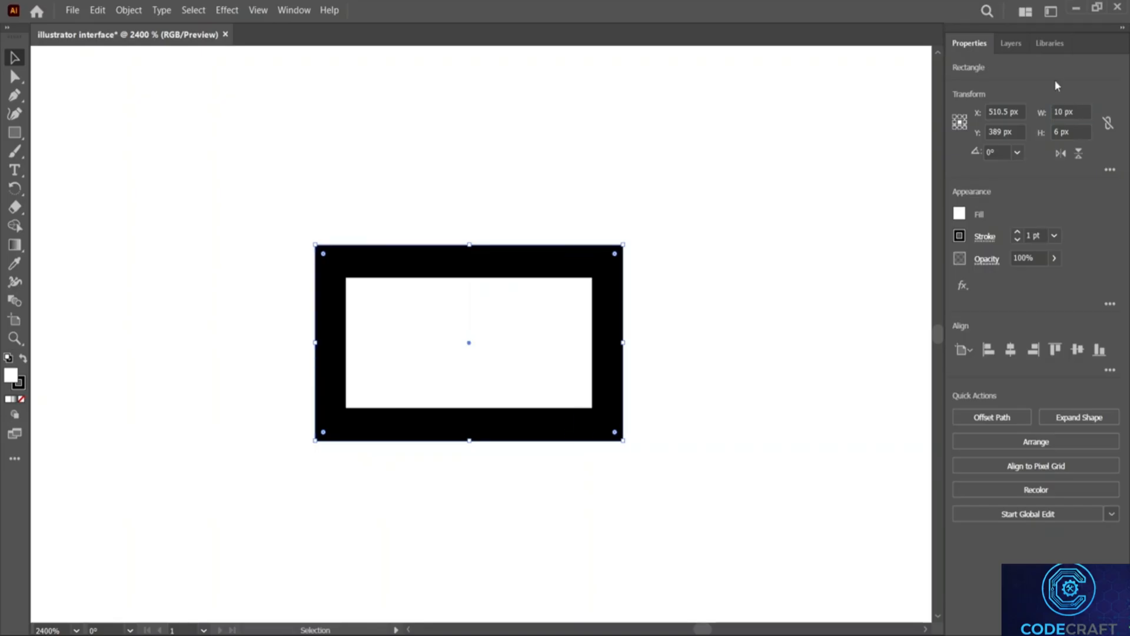
click(1064, 131)
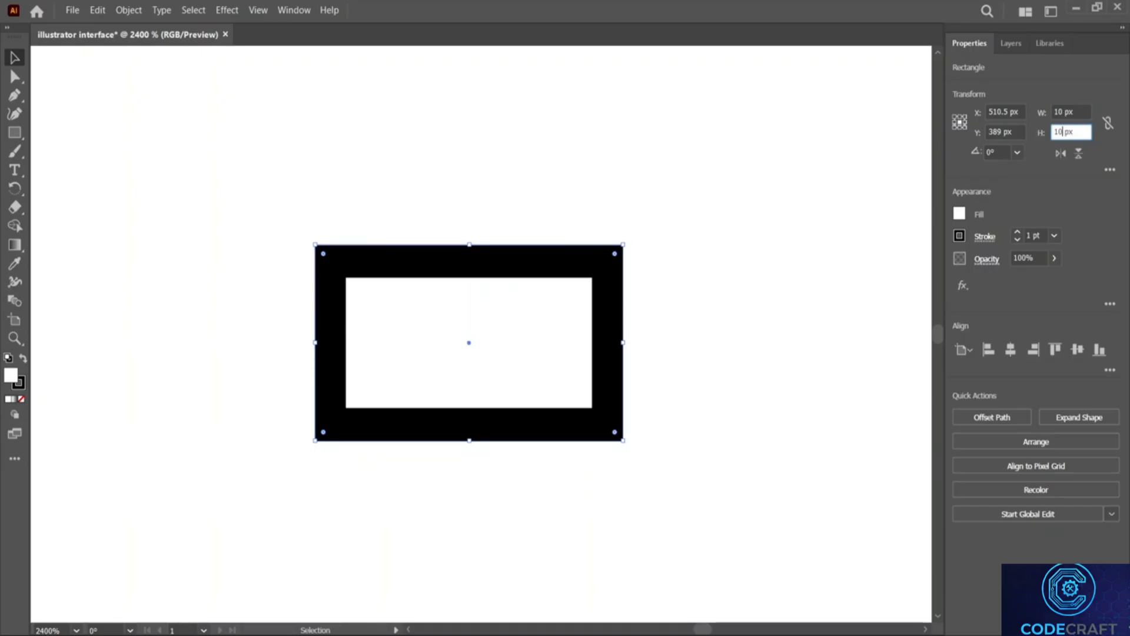
key(Return)
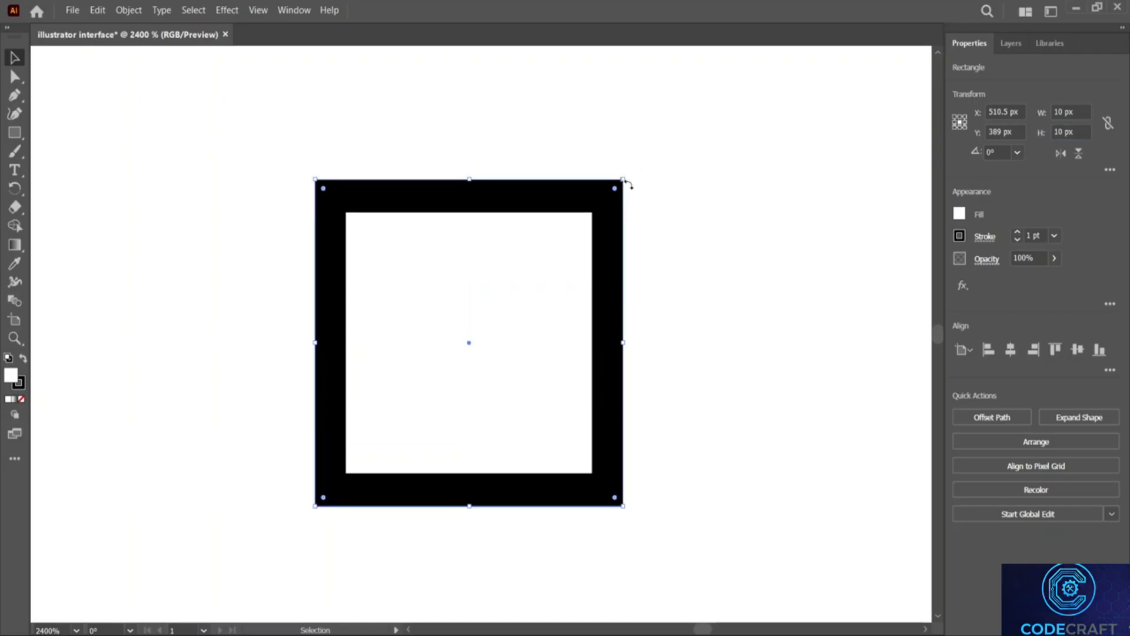
click(732, 235)
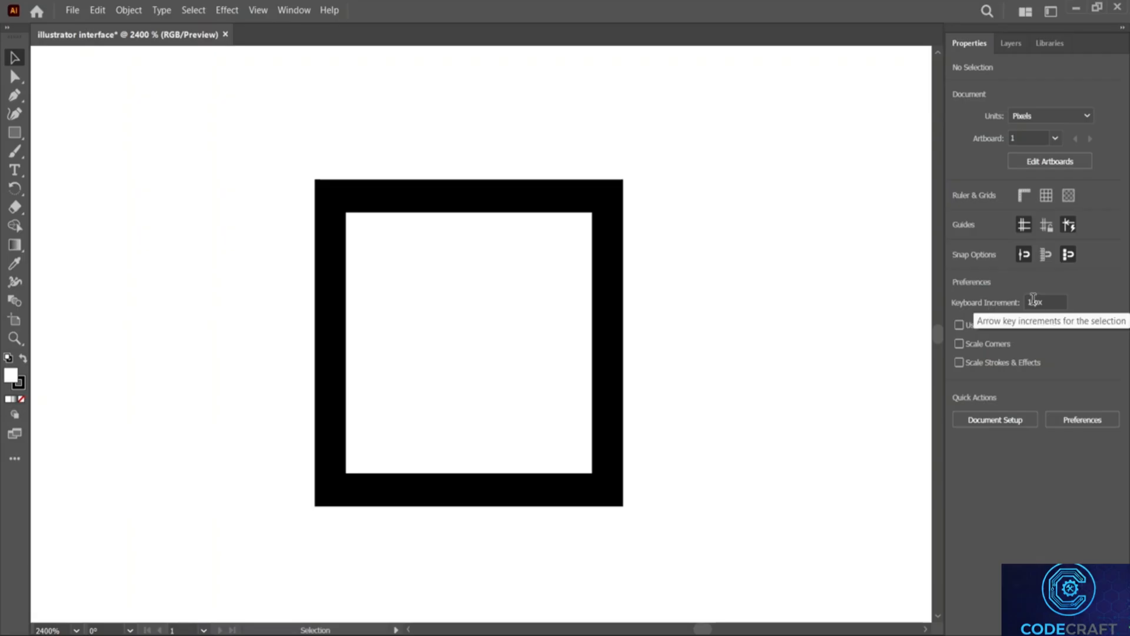
Move the 10 px square right to X 516 px, deselect it, and enable Use Preview Bounds.
click(469, 199)
drag(512, 201, 863, 246)
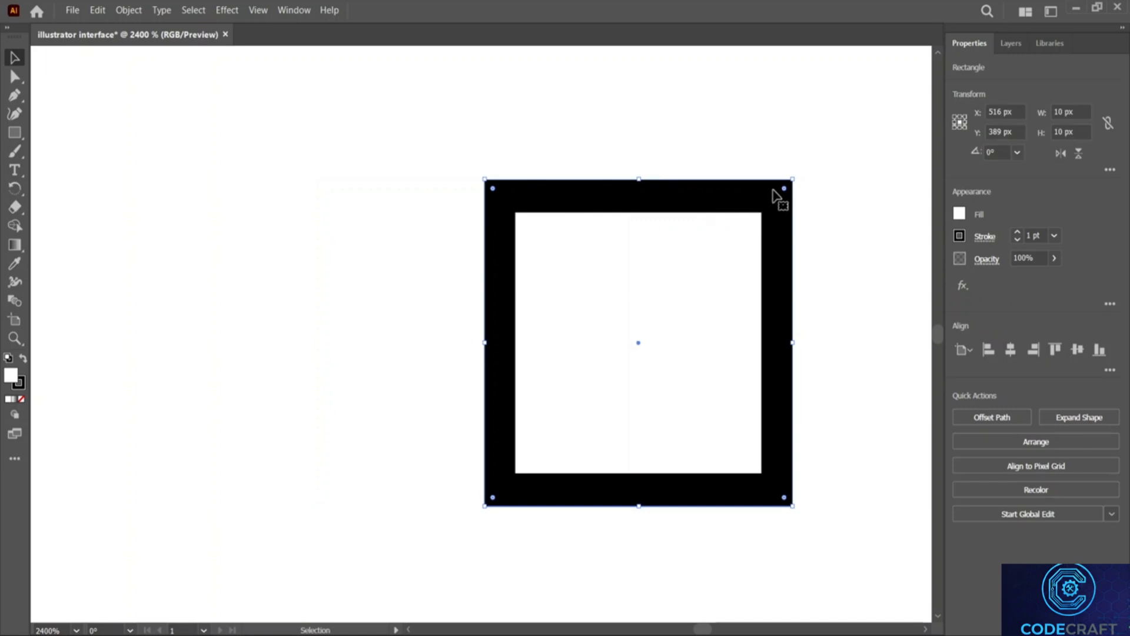
click(823, 194)
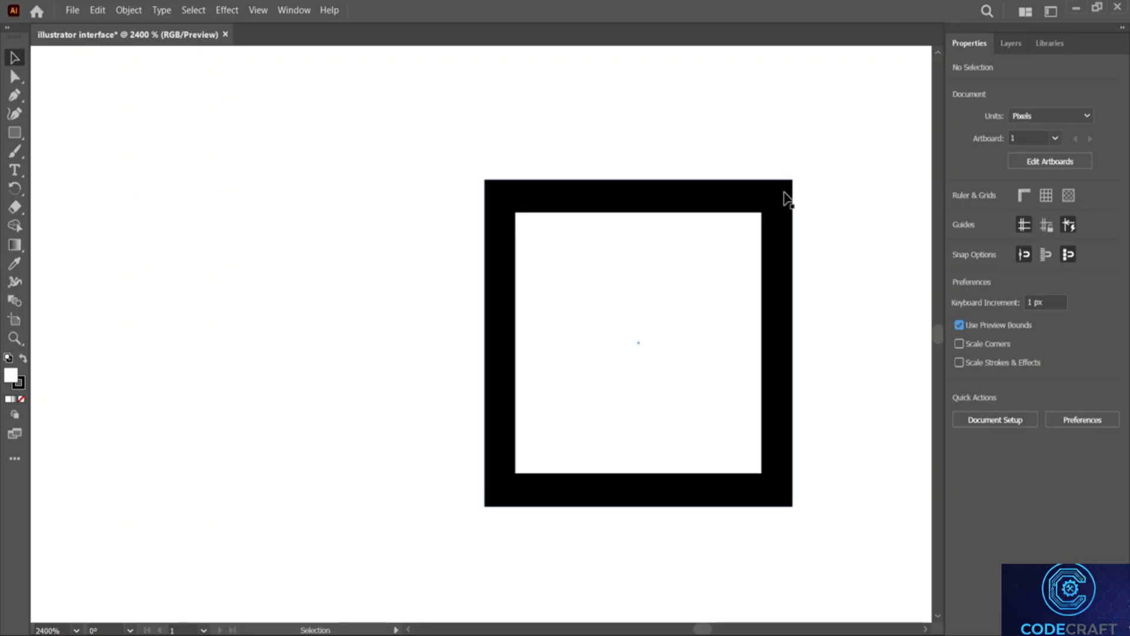
Draw a smaller square to the left of the 10 px square, level with its bottom edge.
click(14, 132)
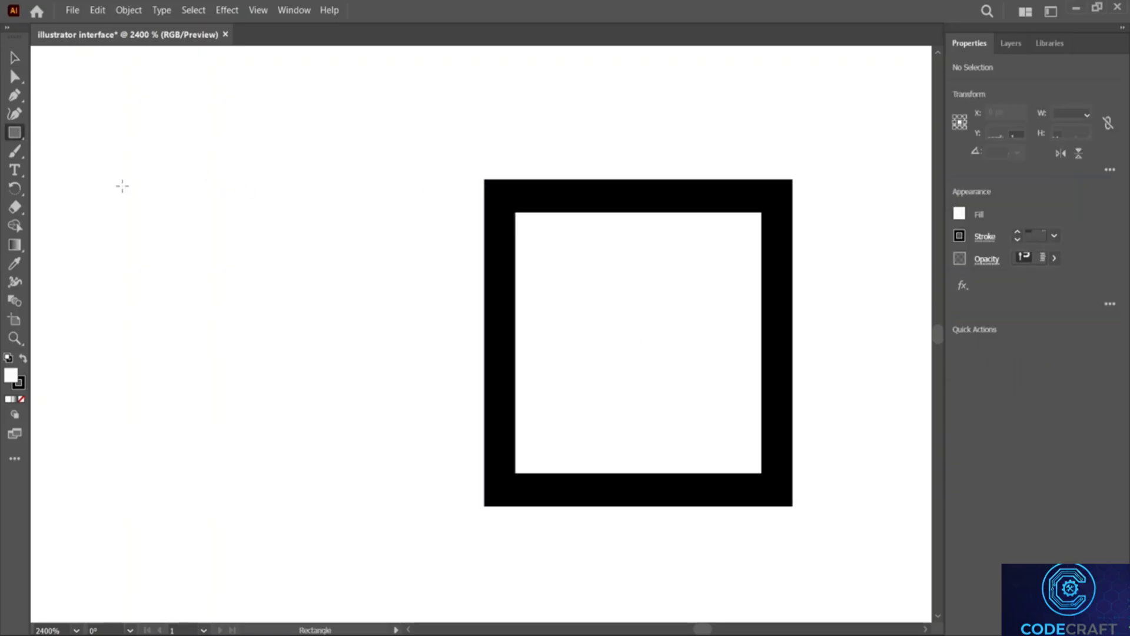
key(ctrl)
drag(111, 190, 193, 305)
drag(141, 241, 394, 507)
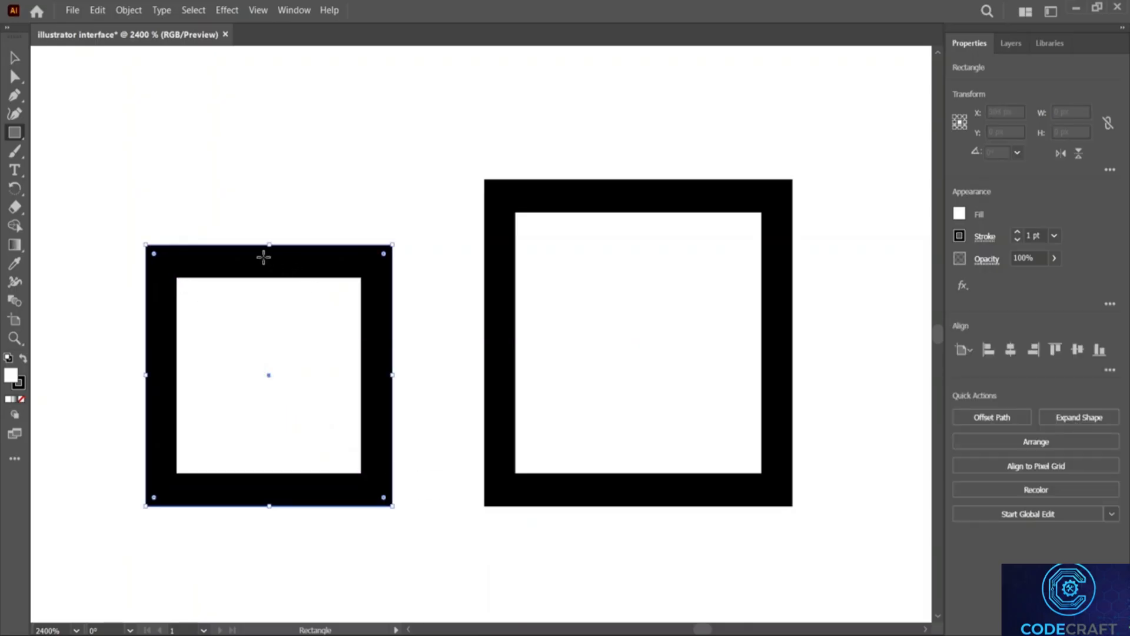
Shift the new square slightly up and right, round its corners, and shrink it to 5 × 4 px.
key(v)
drag(256, 274, 317, 205)
drag(446, 190, 360, 317)
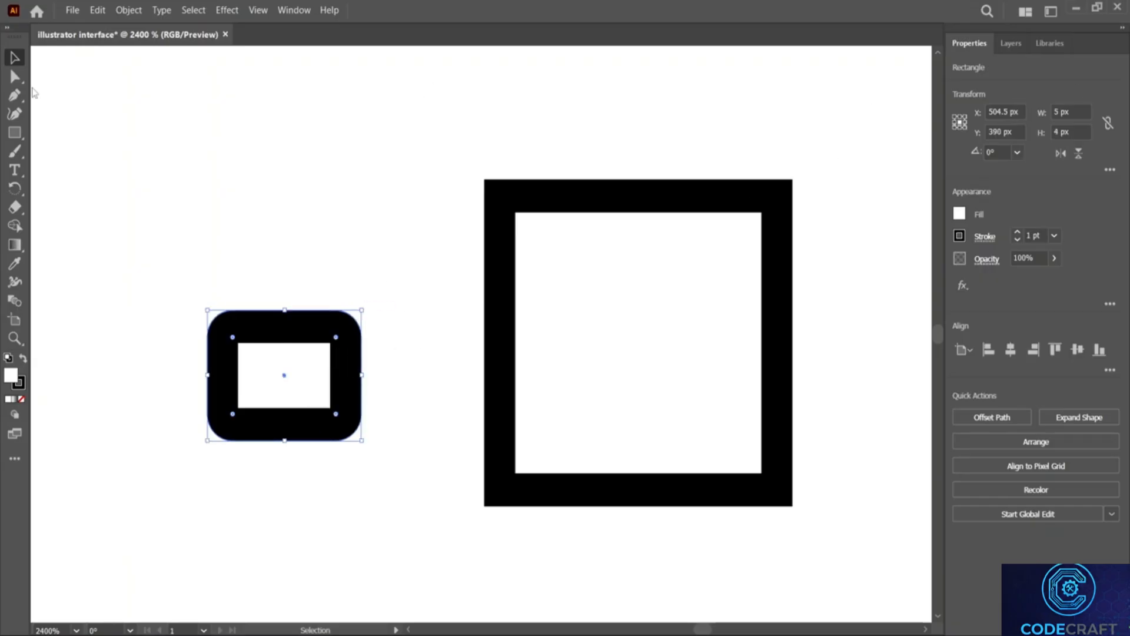
Disable Use Preview Bounds and enlarge the small rounded rectangle until its top edge aligns with the 10 px square.
click(810, 154)
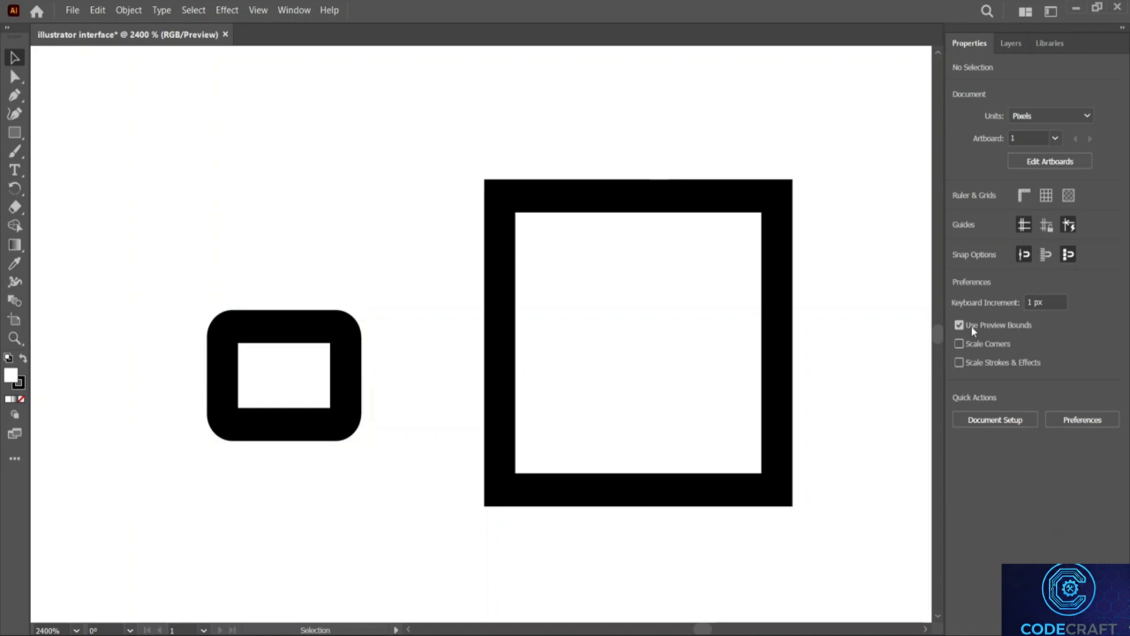
click(303, 333)
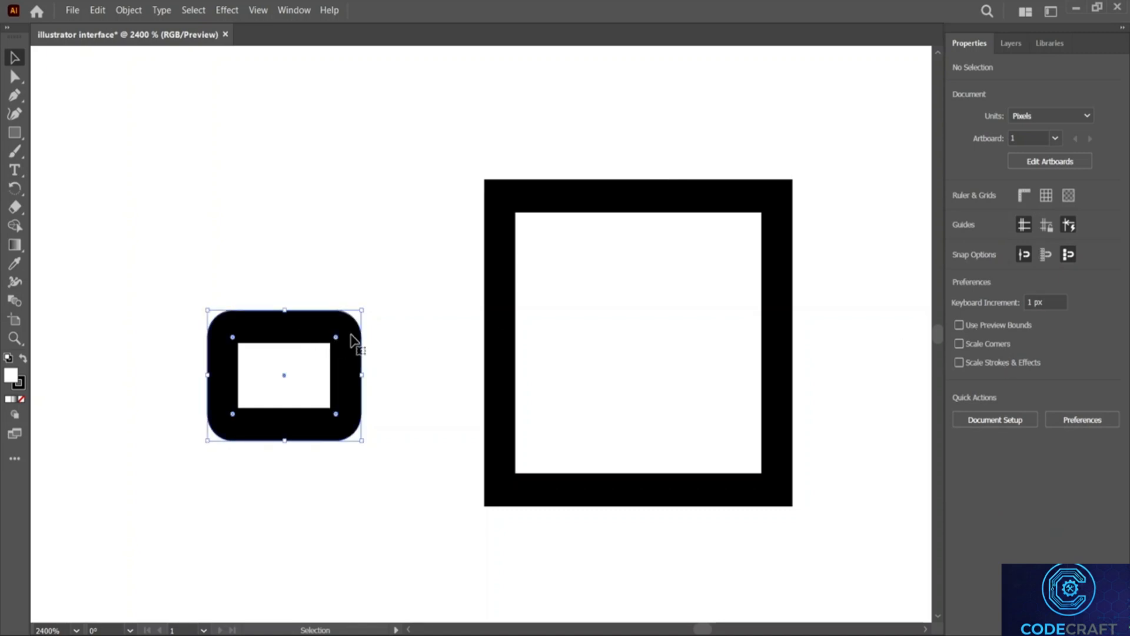
drag(363, 309, 550, 166)
click(288, 422)
click(268, 377)
click(553, 168)
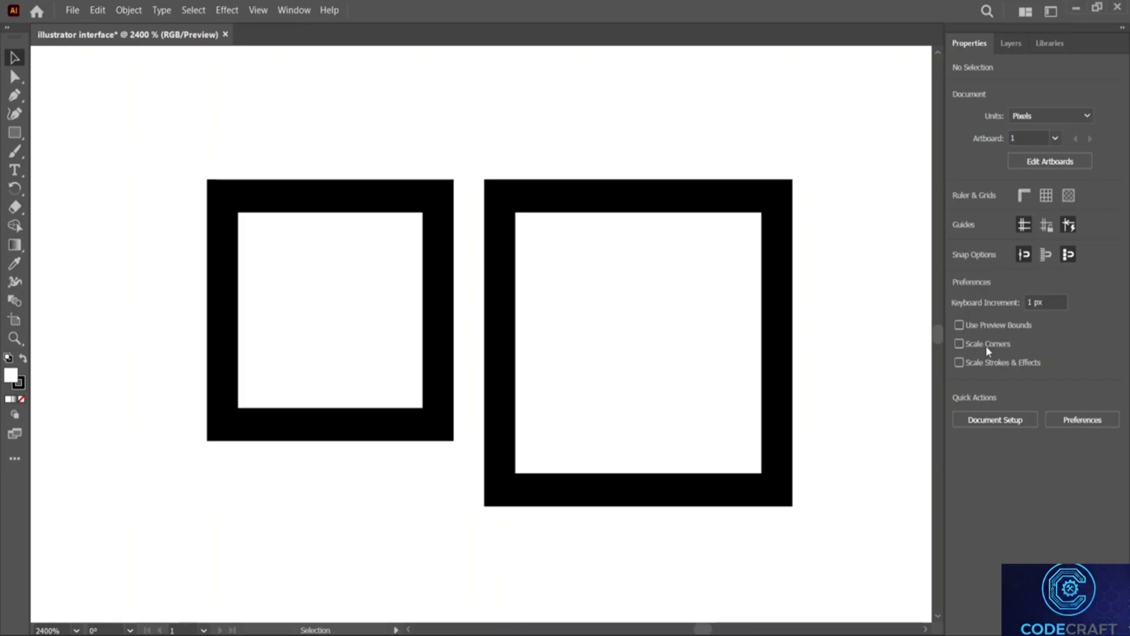
Enable Scale Corners and shrink the enlarged square into a small solid black shape, then deselect it.
click(966, 344)
click(449, 188)
drag(455, 175, 384, 261)
drag(425, 215, 337, 295)
drag(316, 333, 283, 382)
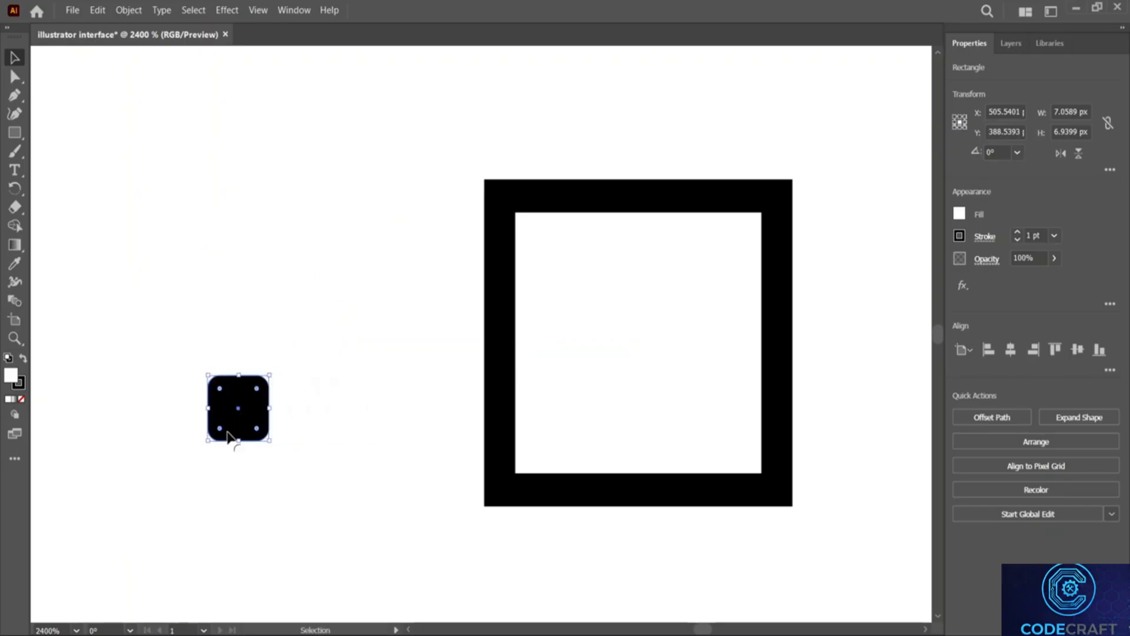
click(308, 393)
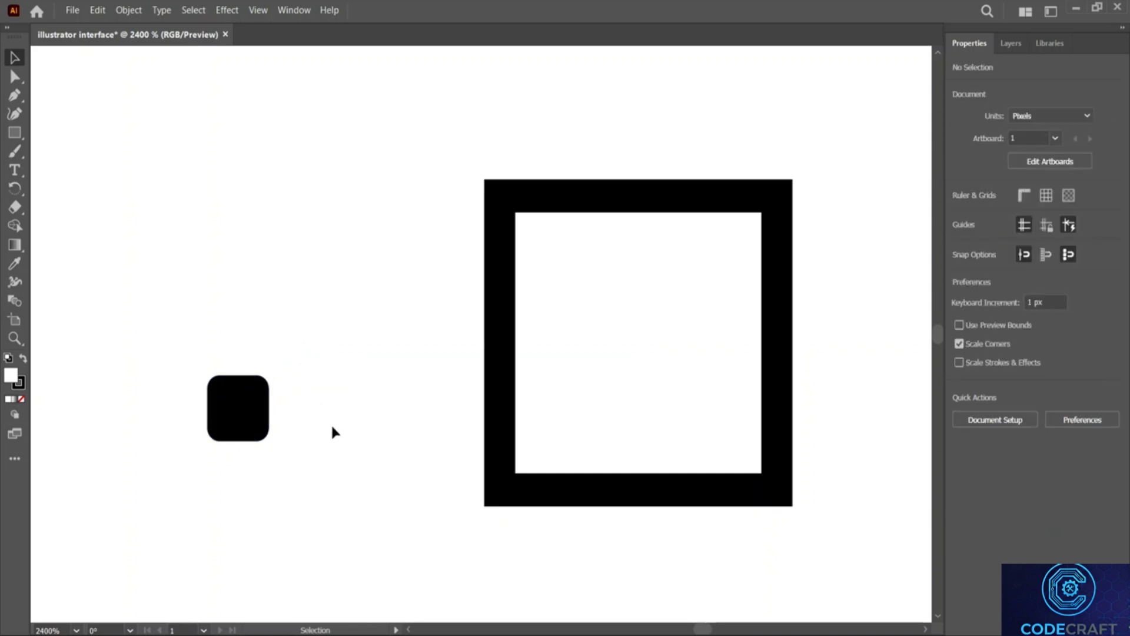
Enable Scale Strokes & Effects and enlarge the small black shape up and to the right.
click(966, 366)
click(253, 423)
drag(268, 375, 423, 212)
drag(382, 257, 499, 186)
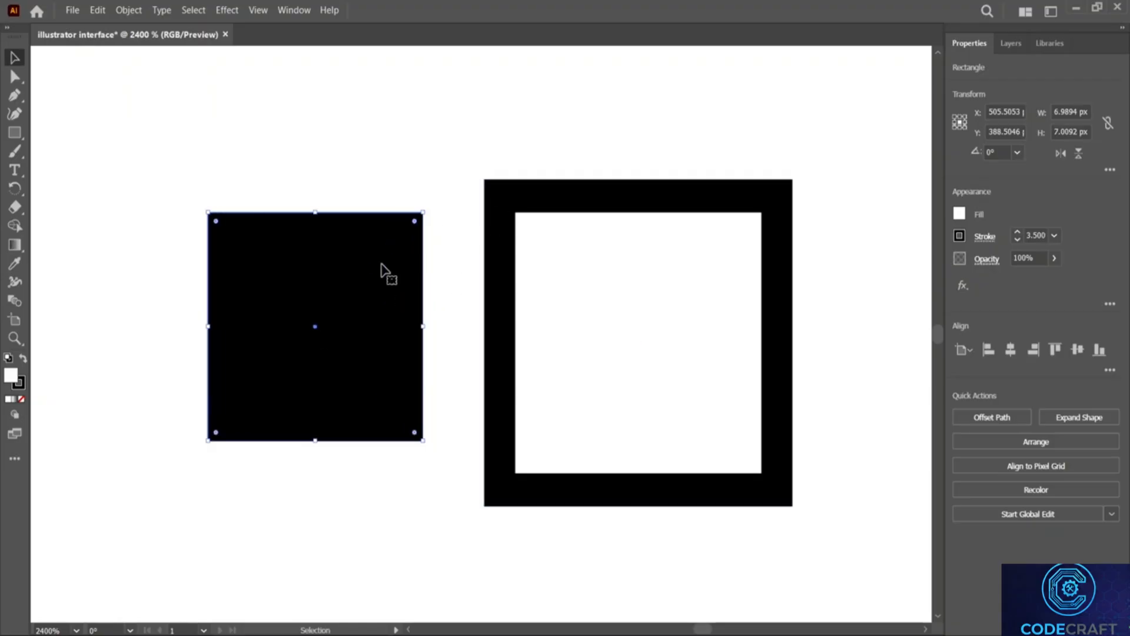
Delete the black shape and move the 10 px square left to X 504 px, Y 388 px.
key(Delete)
drag(643, 212, 425, 179)
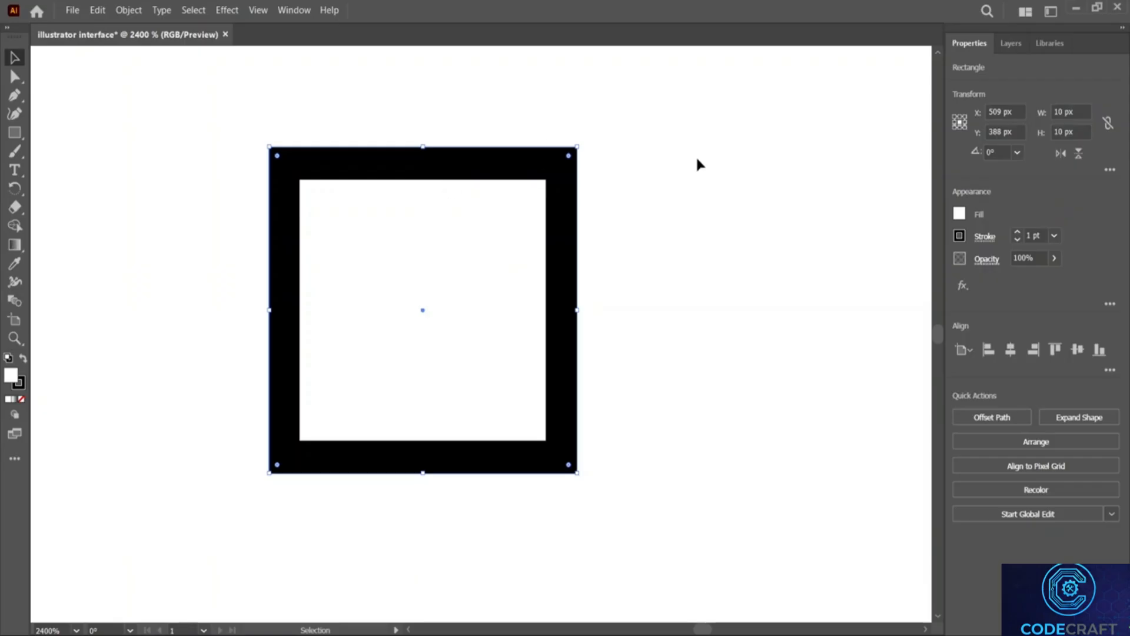
key(a)
drag(403, 168, 331, 171)
click(611, 241)
drag(333, 168, 304, 165)
drag(416, 177, 299, 164)
Duplicate the 10 px square by copy and paste, place the copy at X 516 px, Y 388 px, and deselect it.
right_click(298, 163)
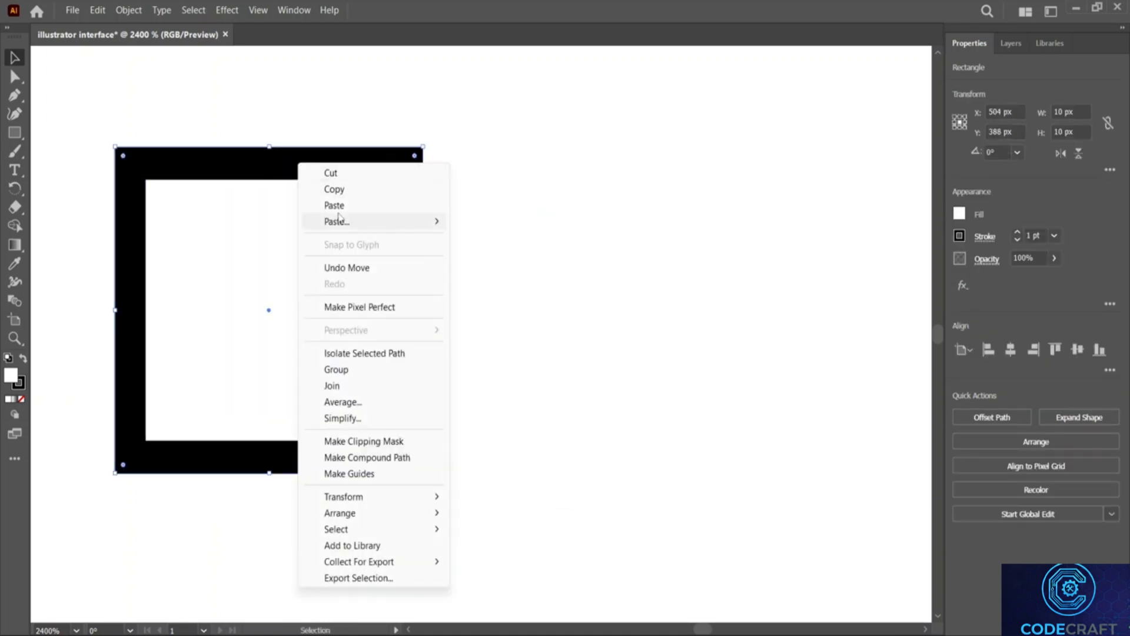
click(334, 189)
right_click(482, 202)
click(517, 245)
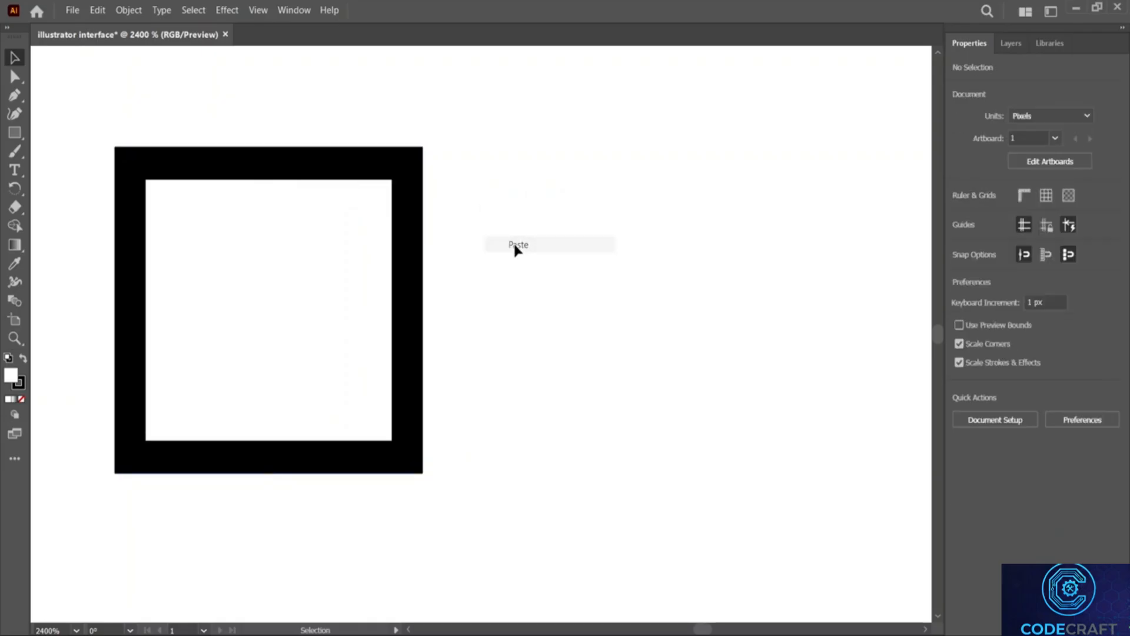
drag(509, 191, 654, 155)
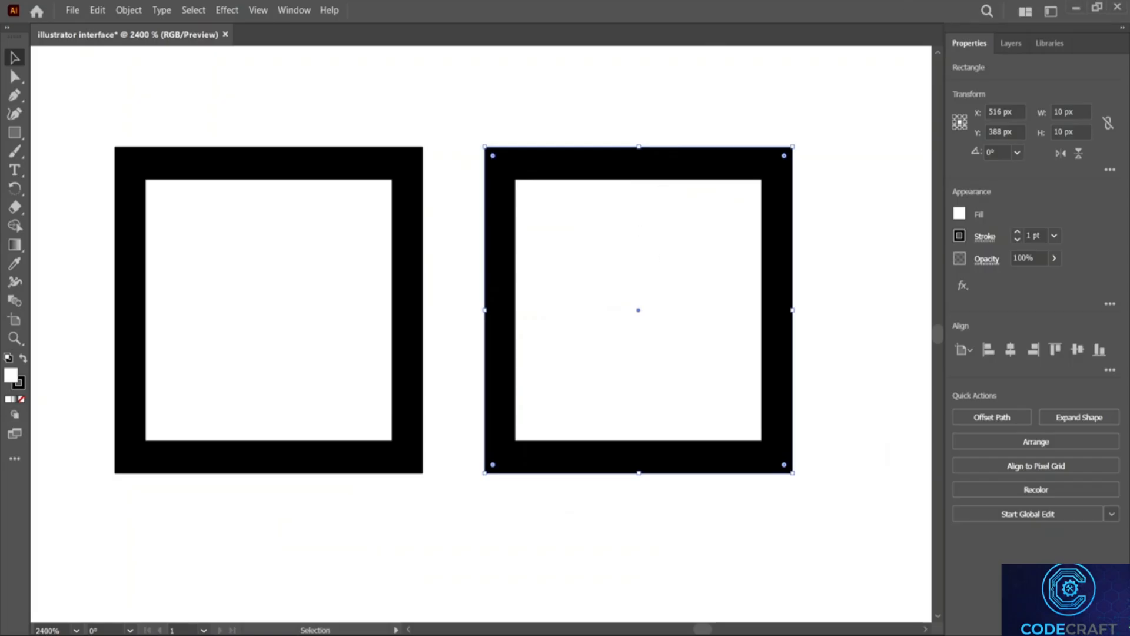
click(353, 166)
click(574, 188)
click(812, 139)
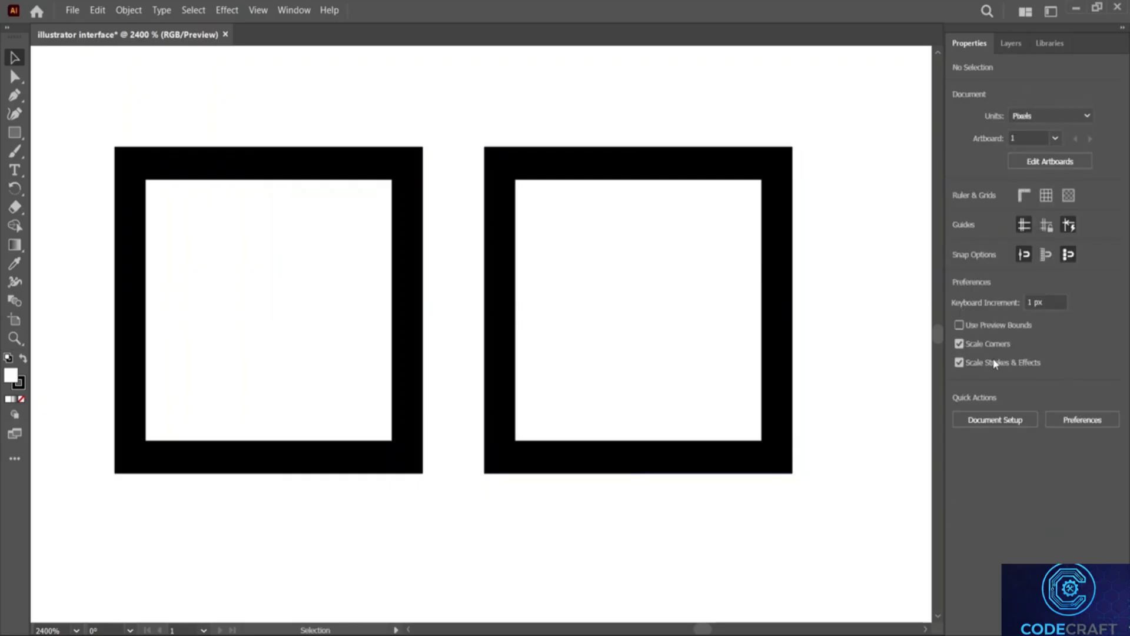
Set the keyboard increment to 2 px.
click(1033, 302)
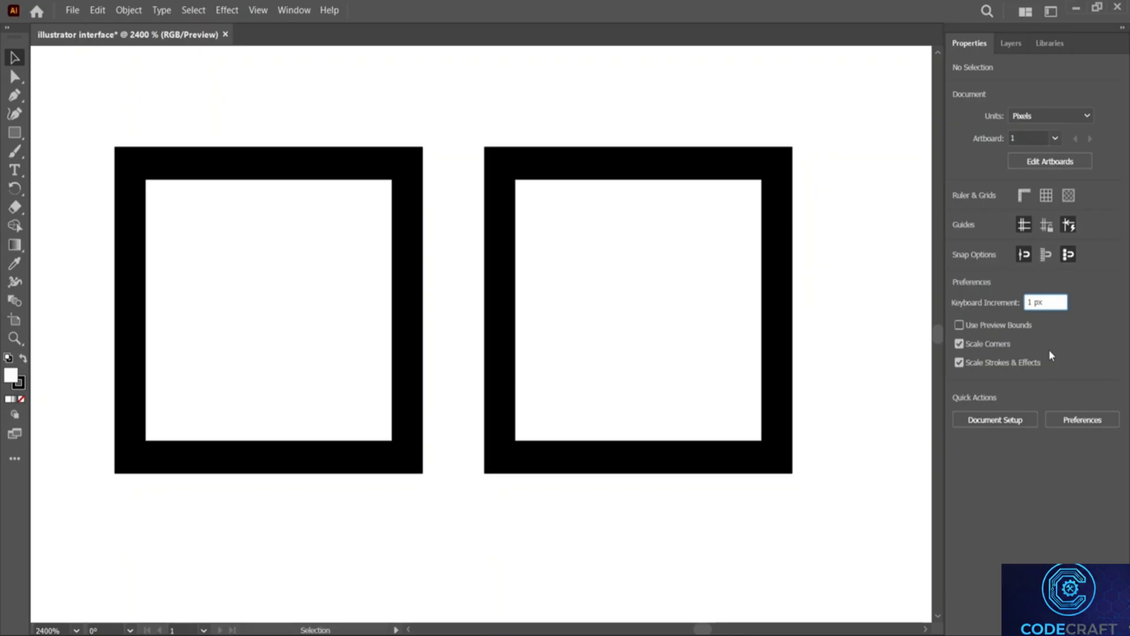
key(BackSpace)
text(2)
key(Return)
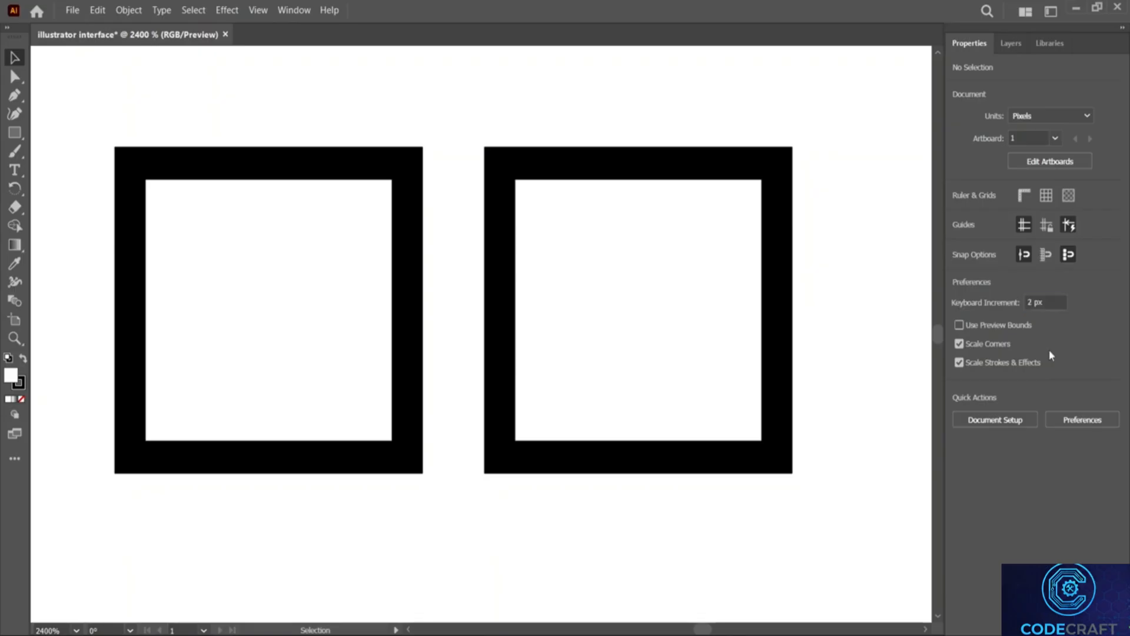
Scale the copied square on the right down to 1 × 1 px with its stroke, then deselect it.
click(785, 193)
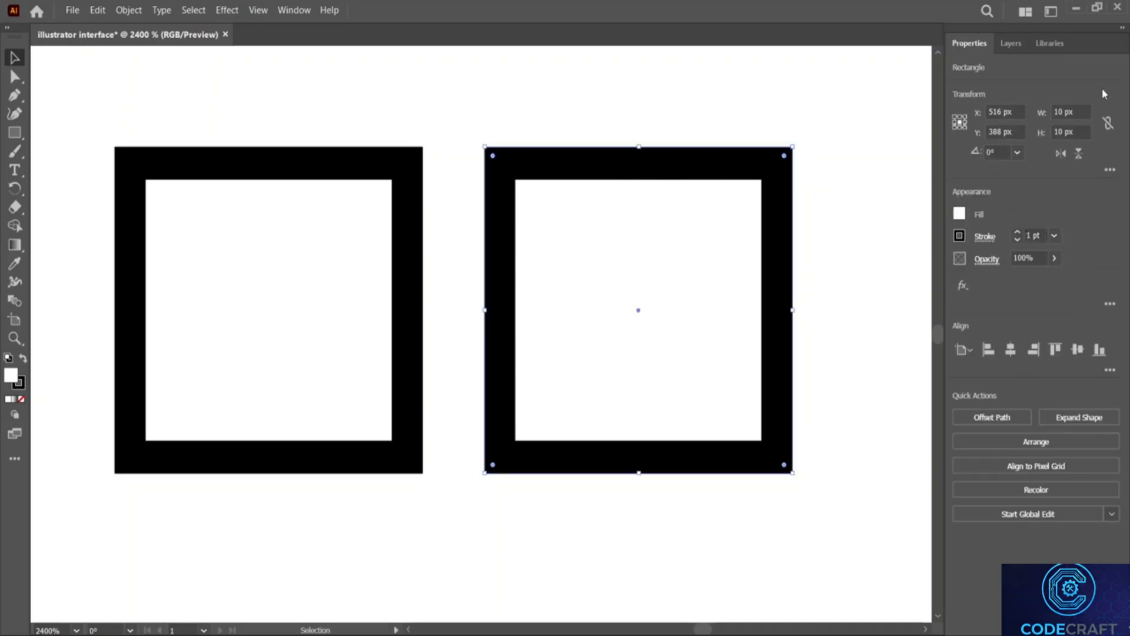
drag(793, 146, 608, 343)
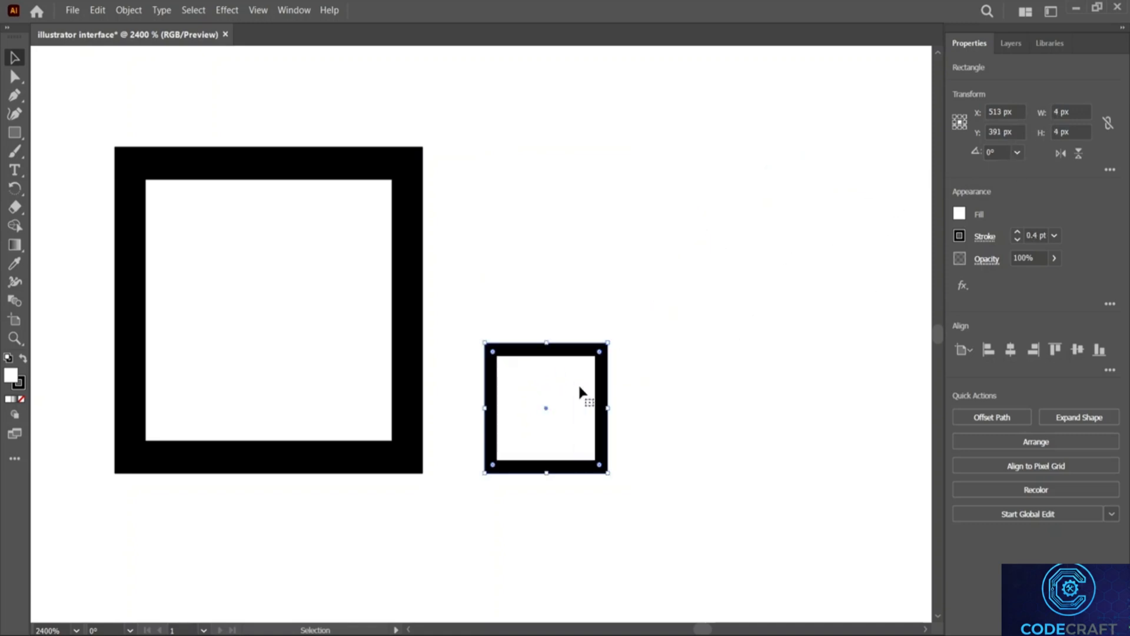
drag(608, 343, 516, 440)
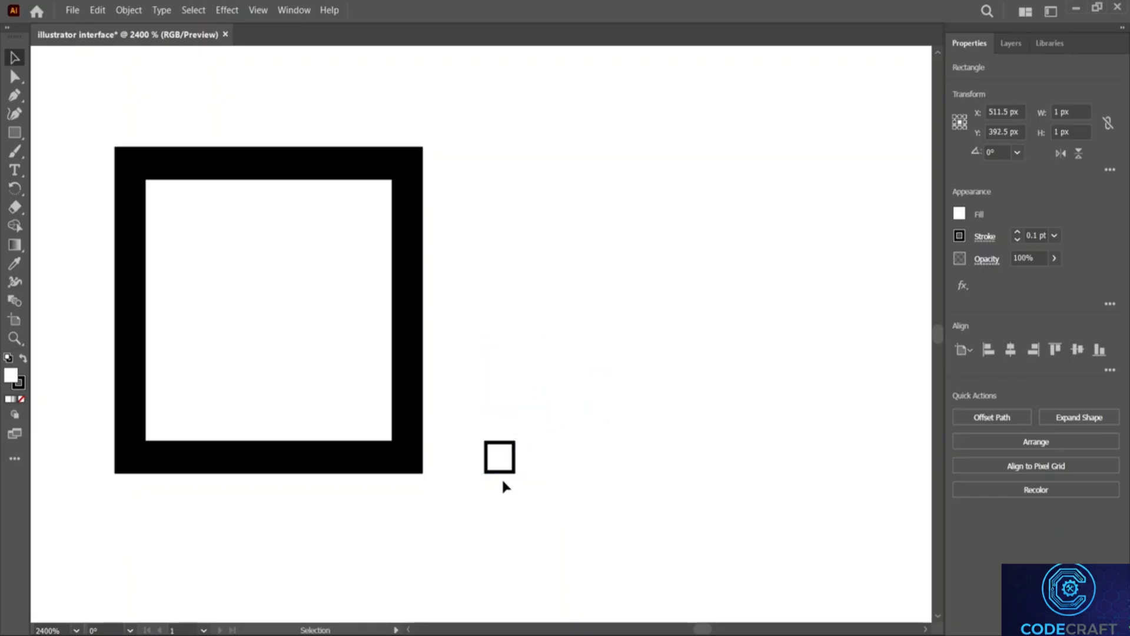
click(502, 479)
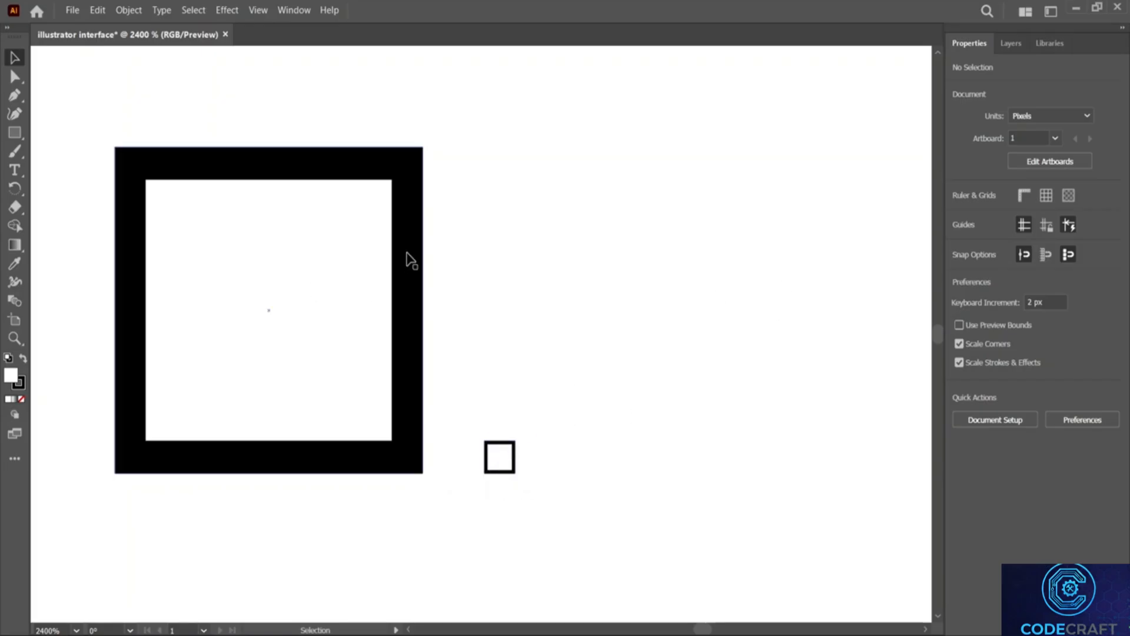
Disable Scale Strokes & Effects, shrink the left square toward its lower-right corner, and disable Scale Corners.
click(994, 364)
click(416, 253)
drag(422, 149, 414, 393)
click(810, 300)
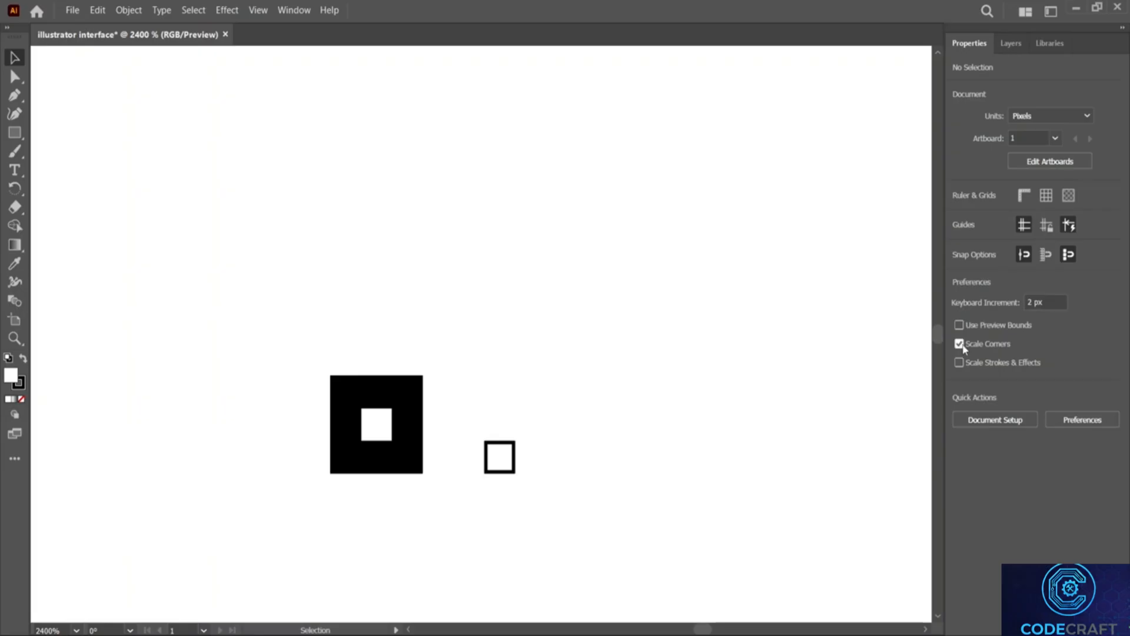
click(960, 344)
Open Document Setup and examine the general options for grid size, grid colors and transparency preset.
click(996, 421)
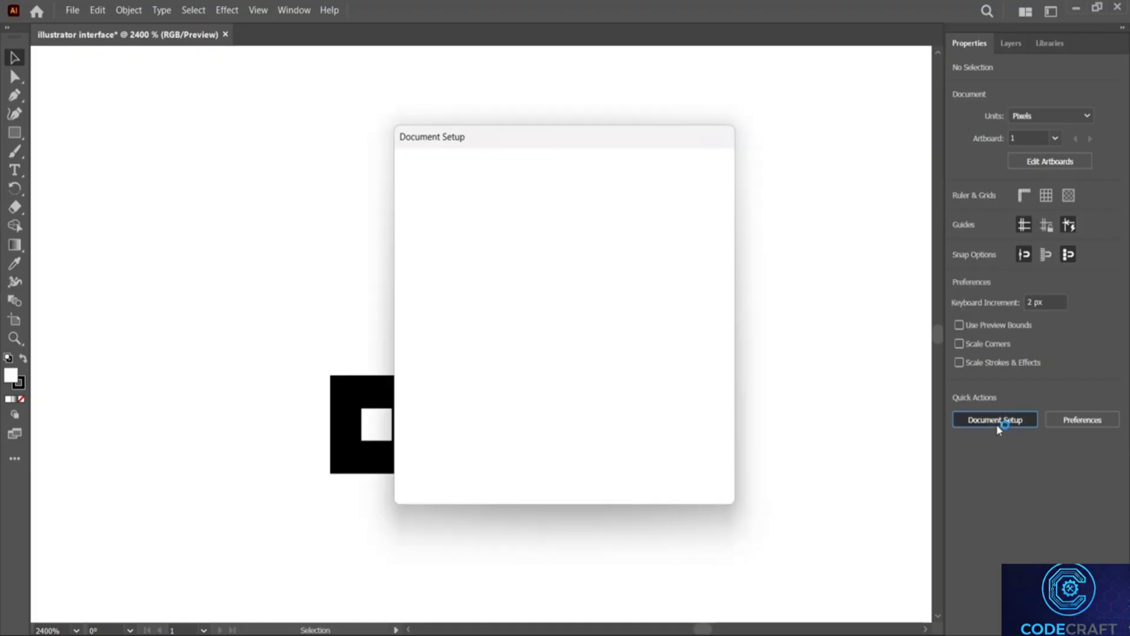
drag(477, 125, 574, 54)
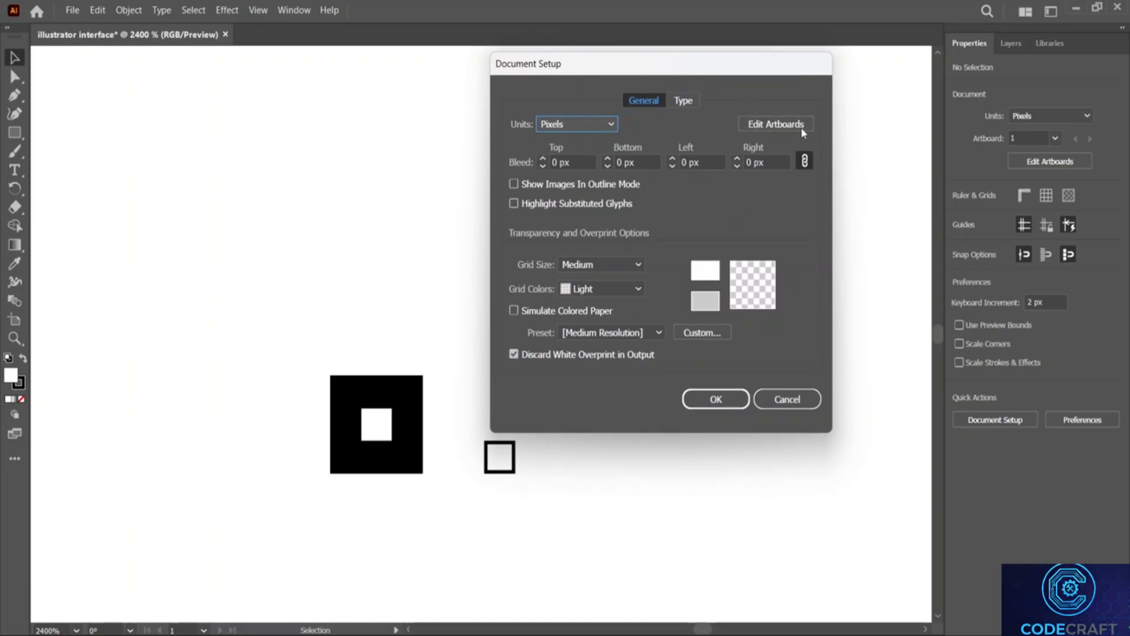
click(606, 266)
click(606, 266)
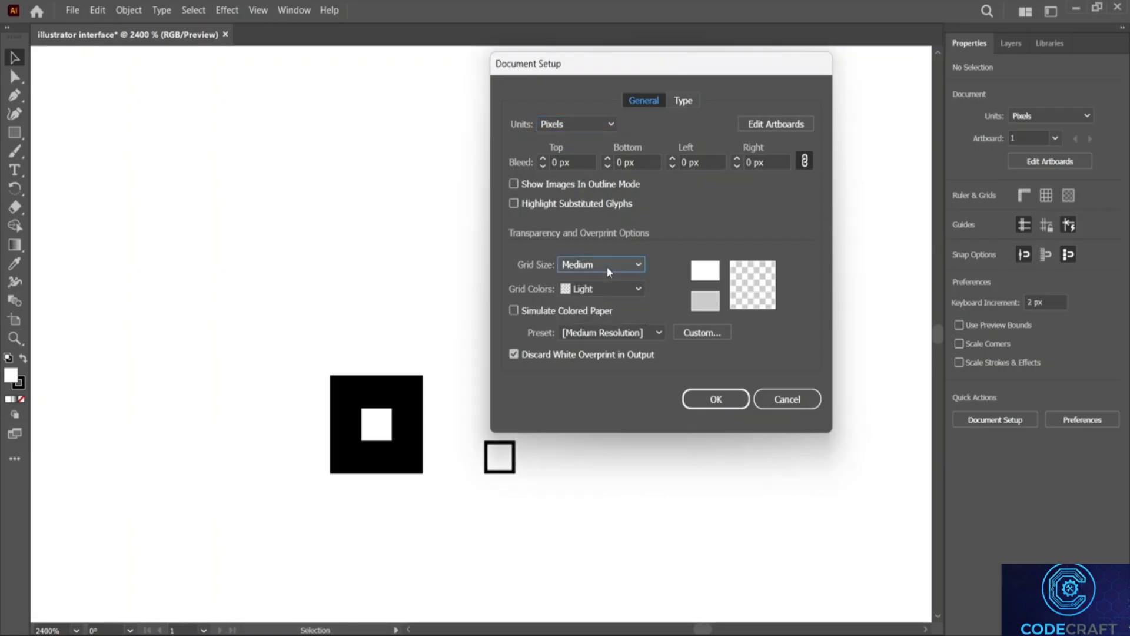
click(615, 288)
click(615, 327)
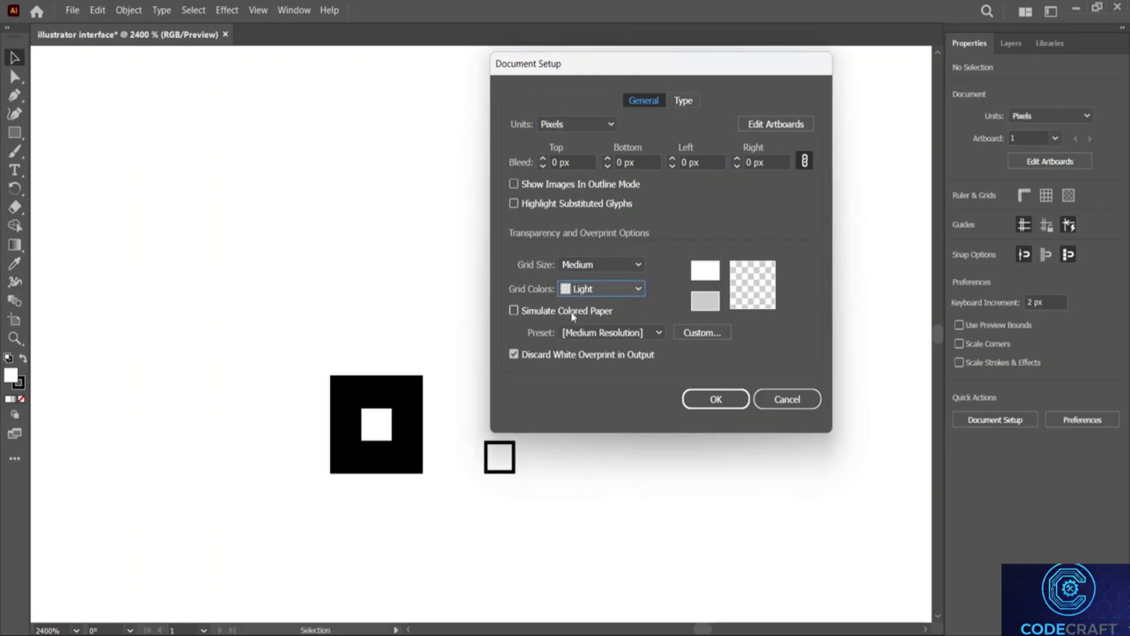
click(659, 332)
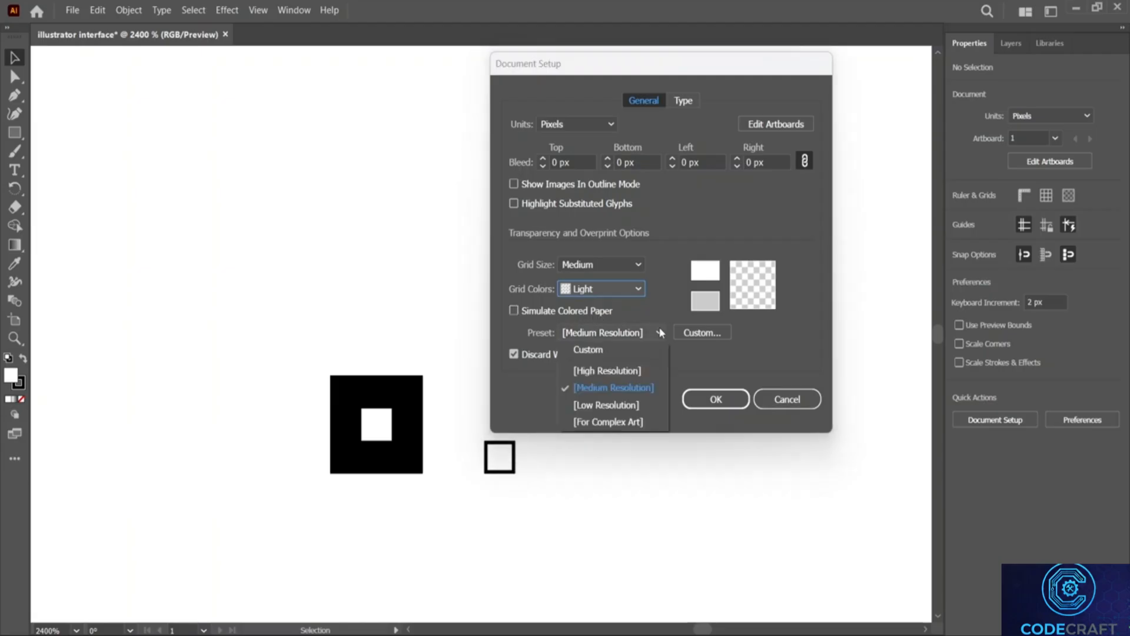
click(690, 359)
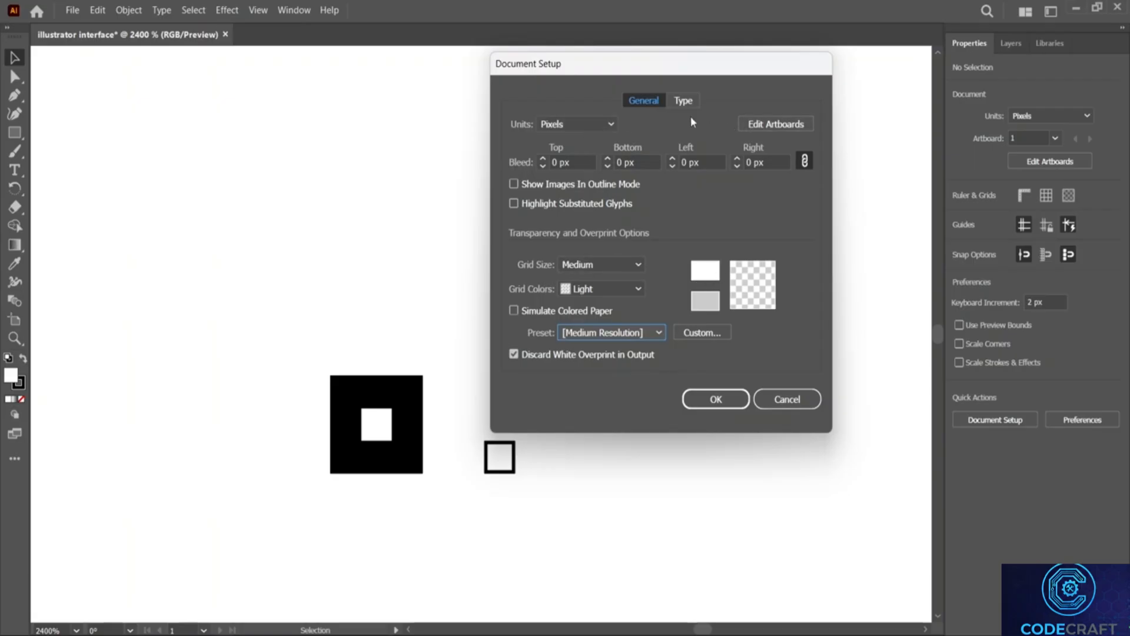
Examine the type options in Document Setup, including the text export choices, and close the dialog.
click(680, 100)
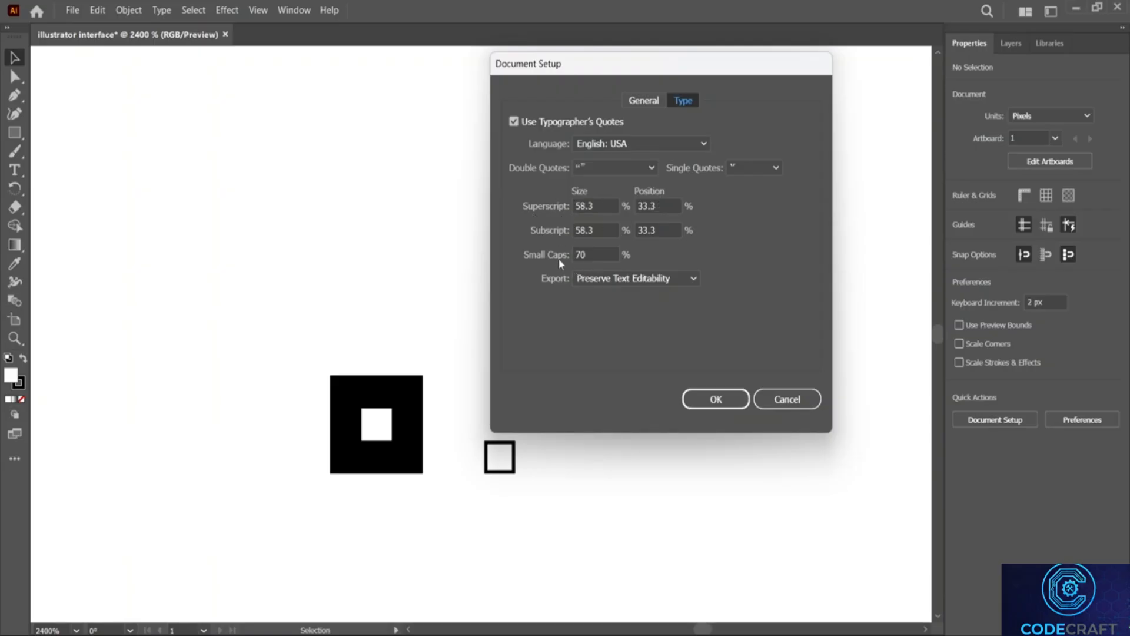
click(650, 281)
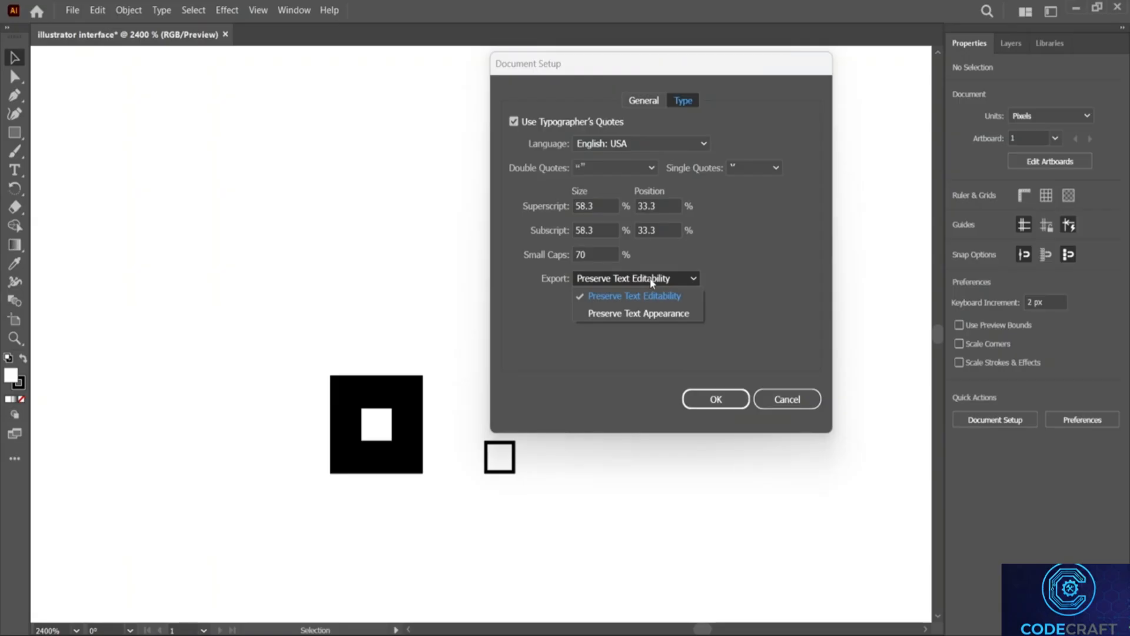
click(696, 324)
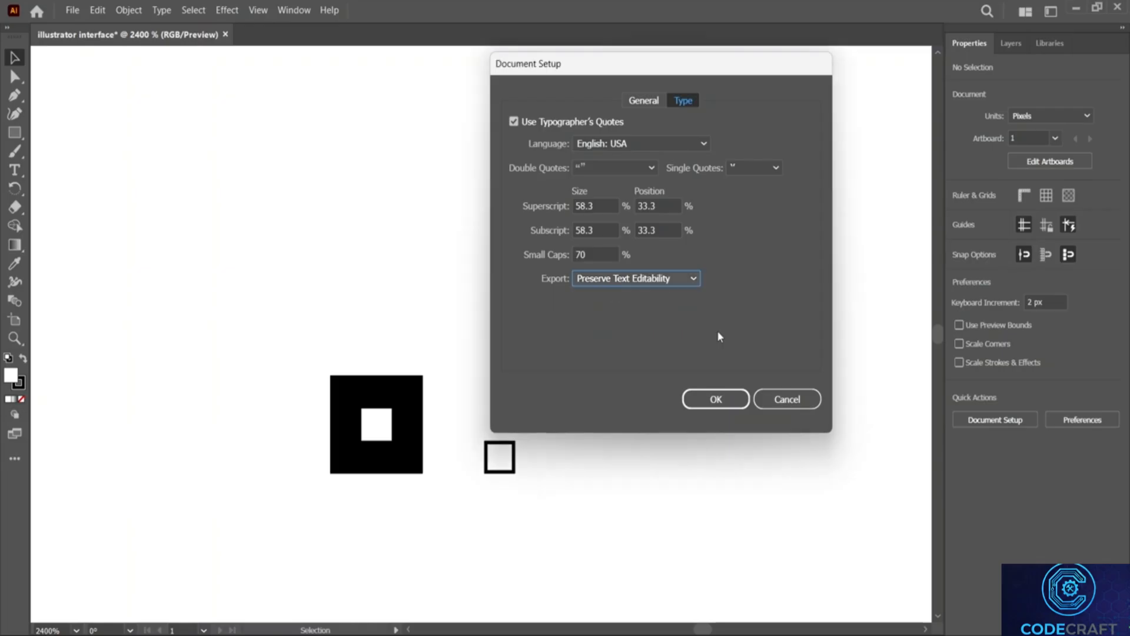
click(714, 402)
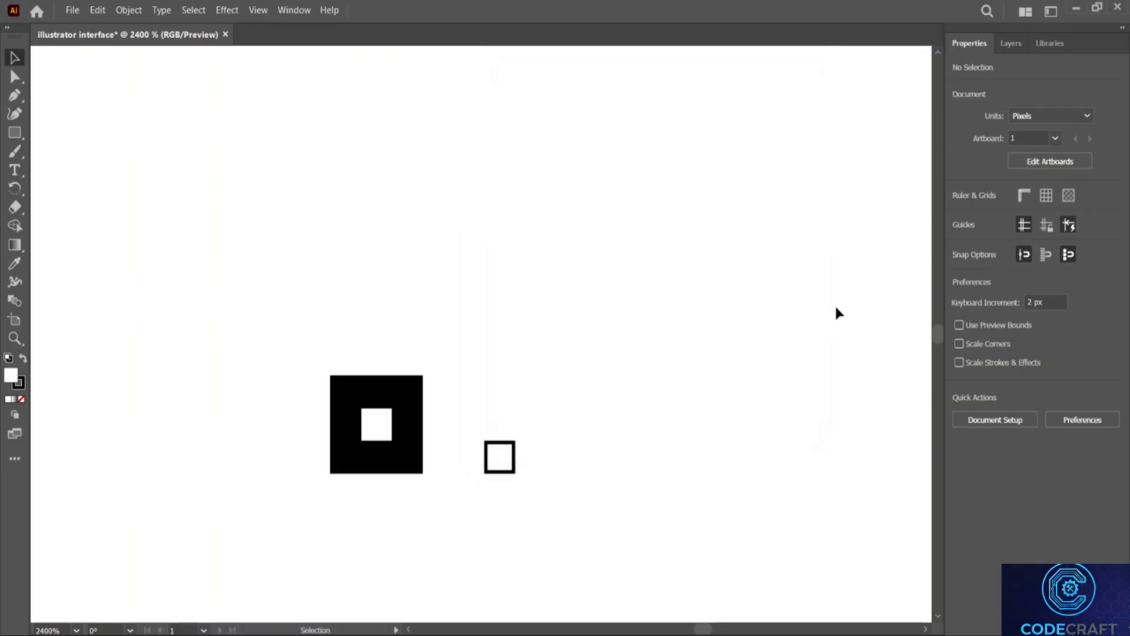
Open the application preferences and examine the general settings, briefly toggling Show/Hide Rulers on and off.
click(1101, 420)
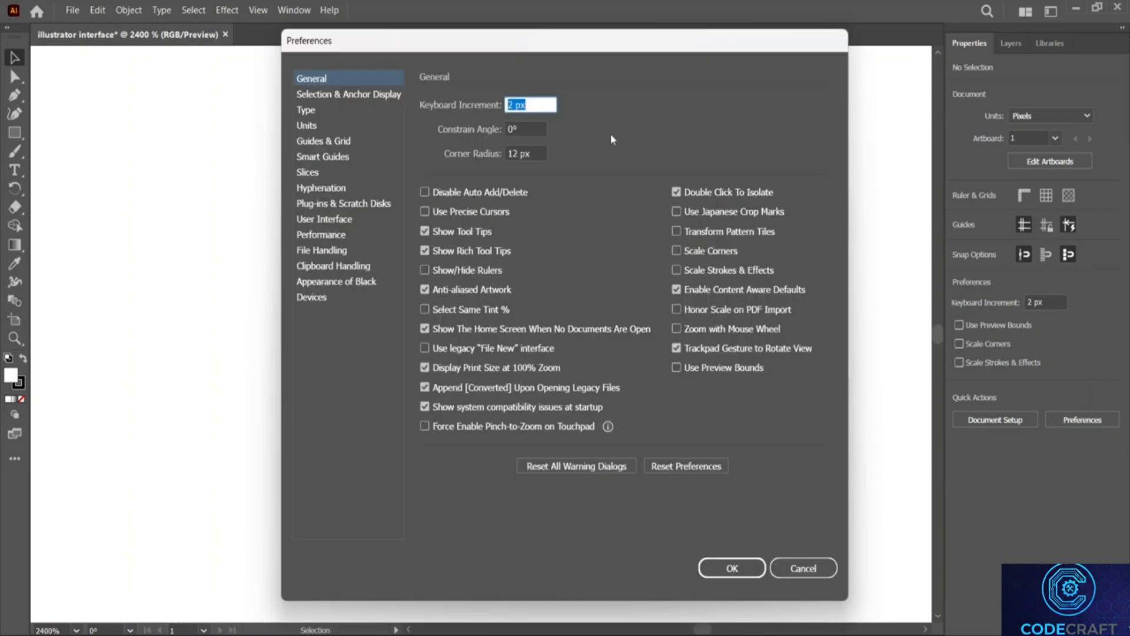
drag(524, 40, 625, 43)
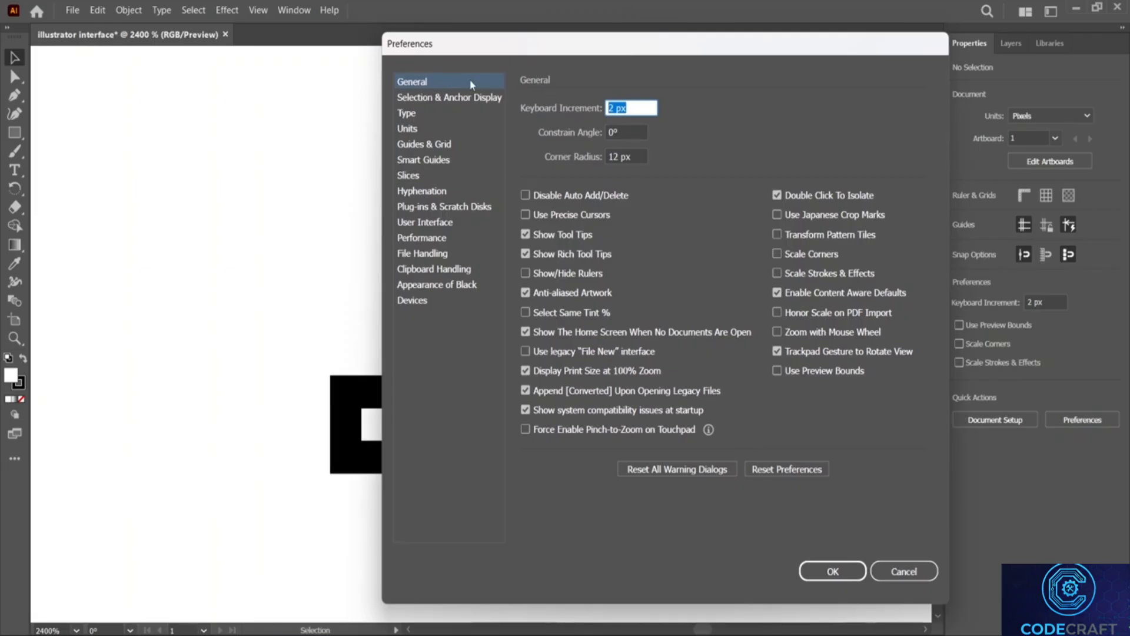
drag(508, 53, 539, 43)
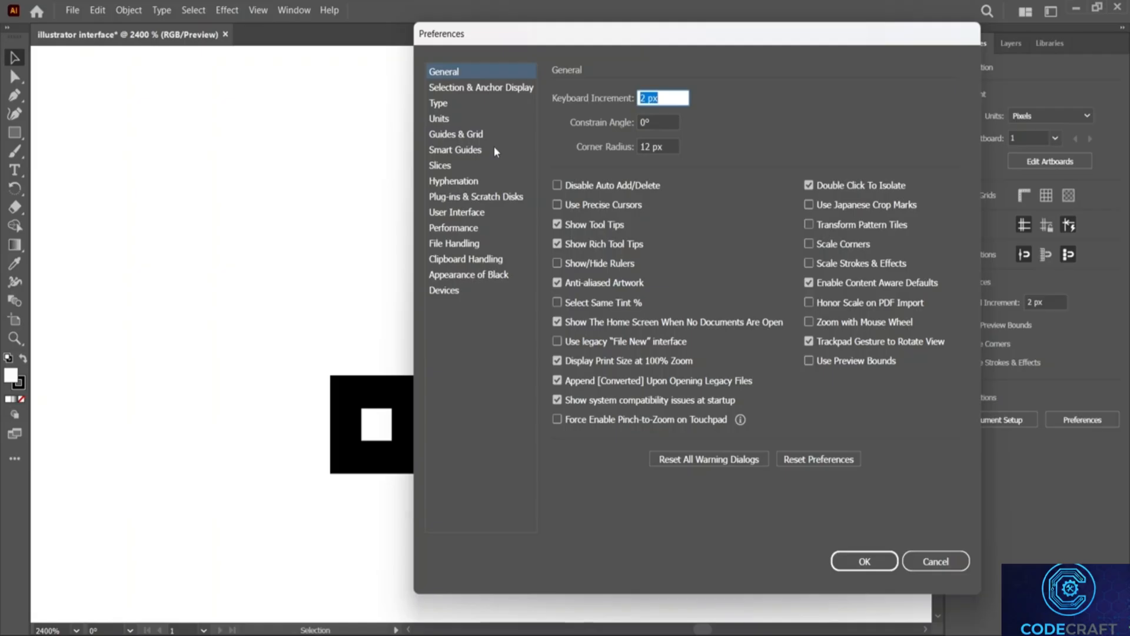
drag(477, 45, 332, 64)
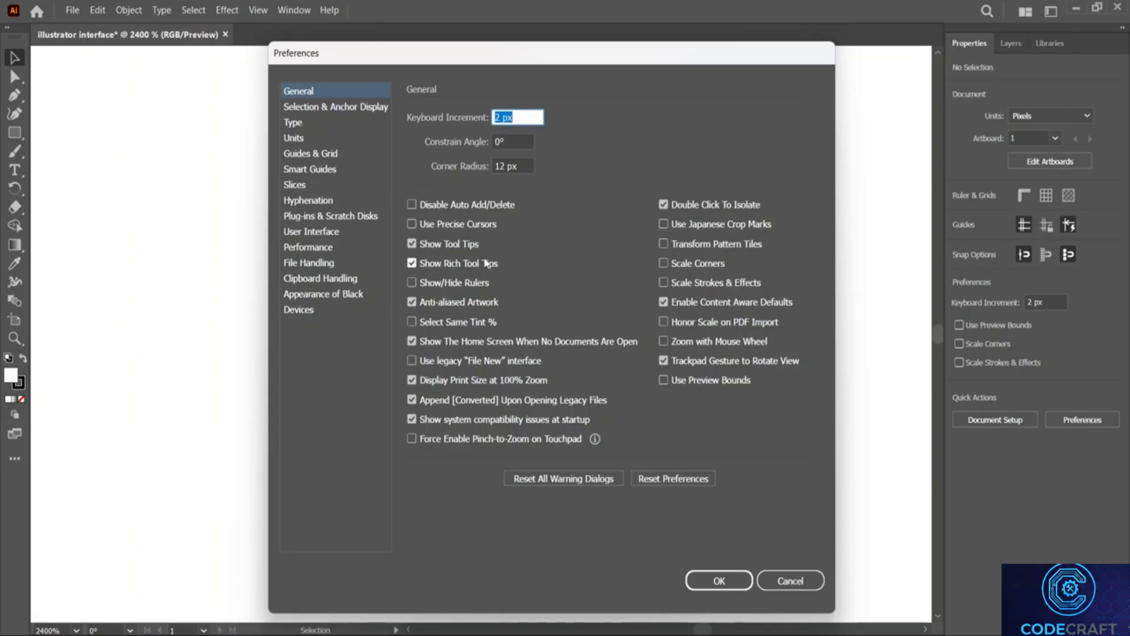
click(441, 286)
click(478, 284)
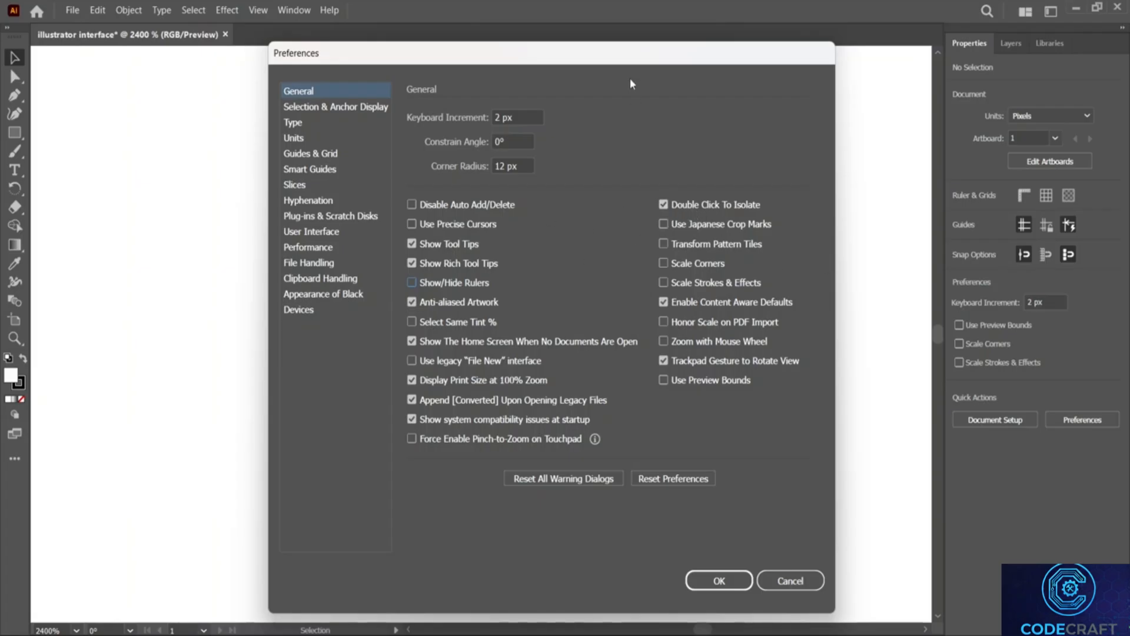
drag(630, 77, 548, 89)
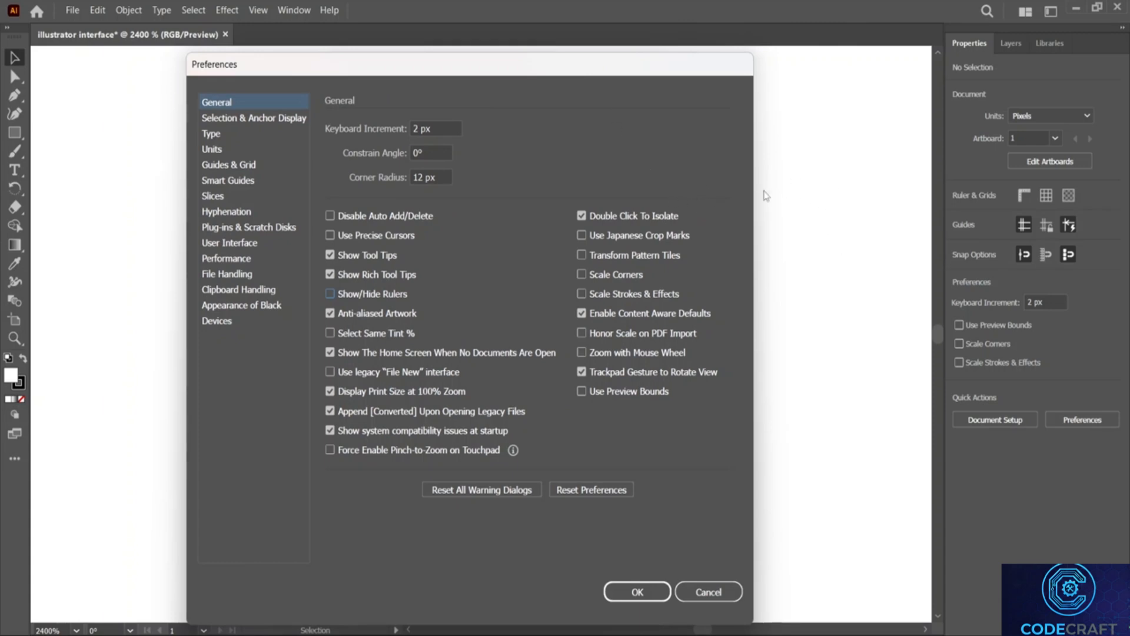
drag(635, 74, 584, 70)
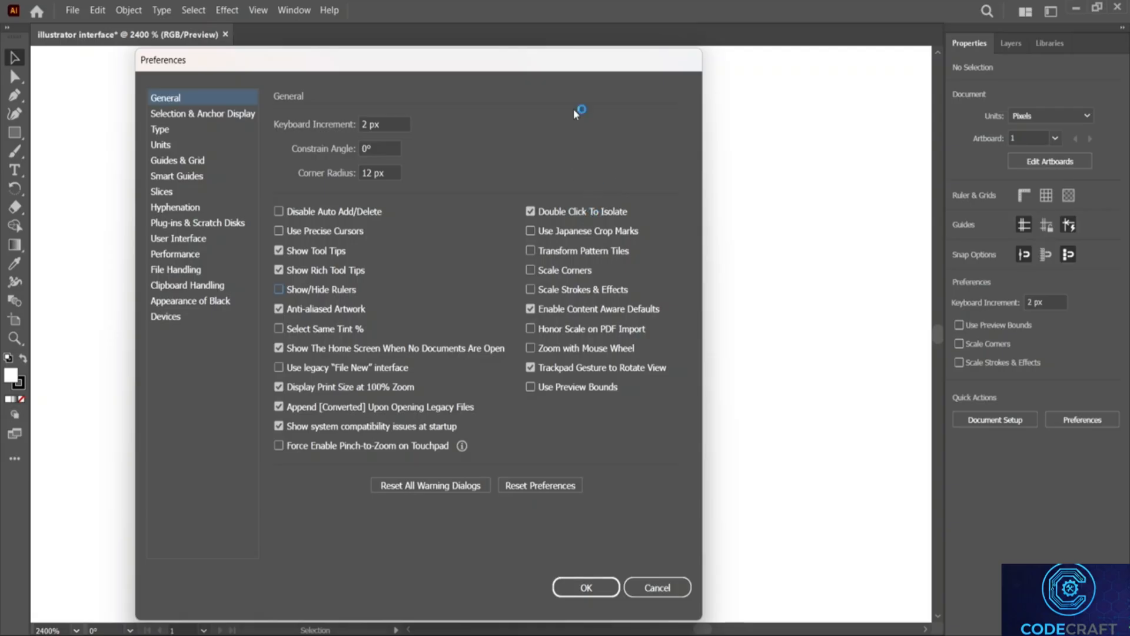
Enable Zoom with Mouse Wheel in the general preferences.
drag(429, 69, 384, 60)
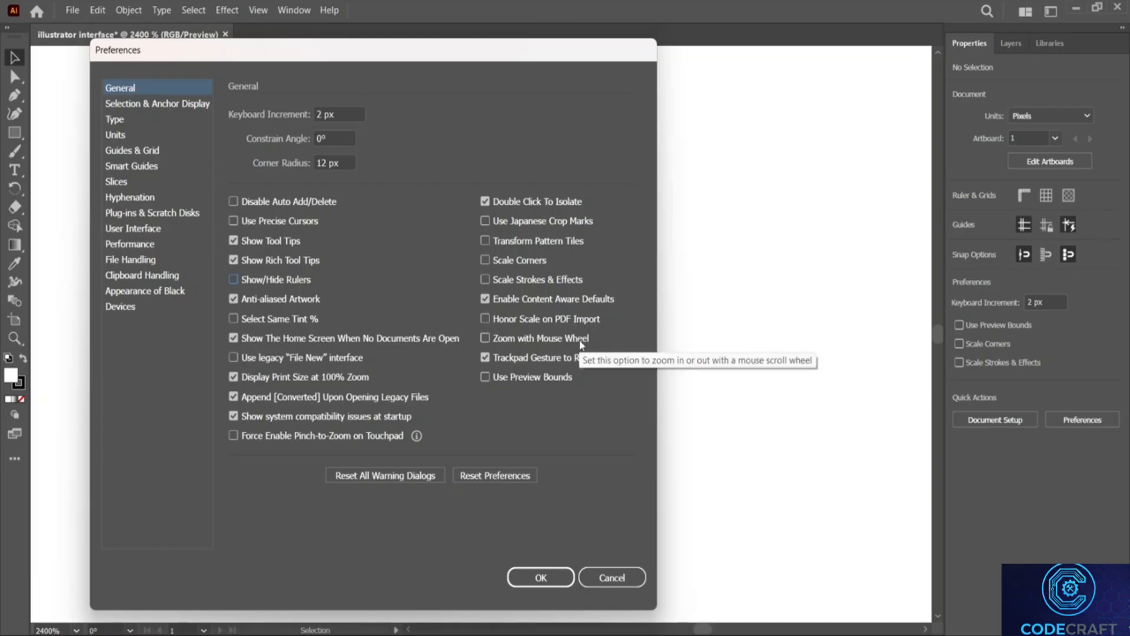
click(487, 340)
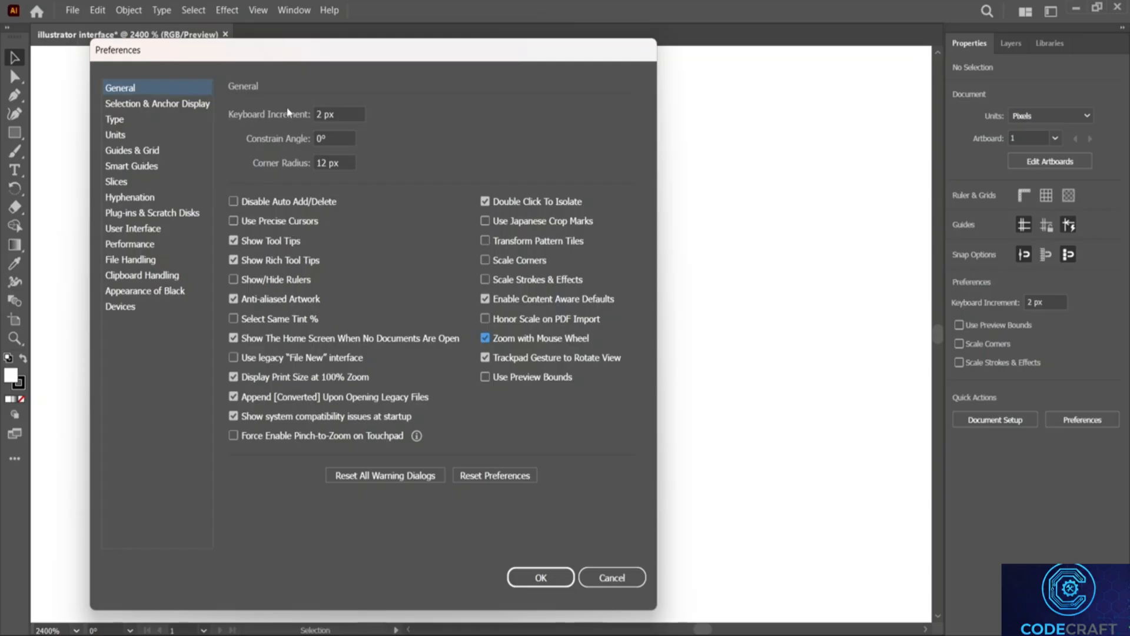
In the Selection & Anchor Display preferences, choose the second handle style and toggle showing handles when multiple anchors are selected.
click(194, 107)
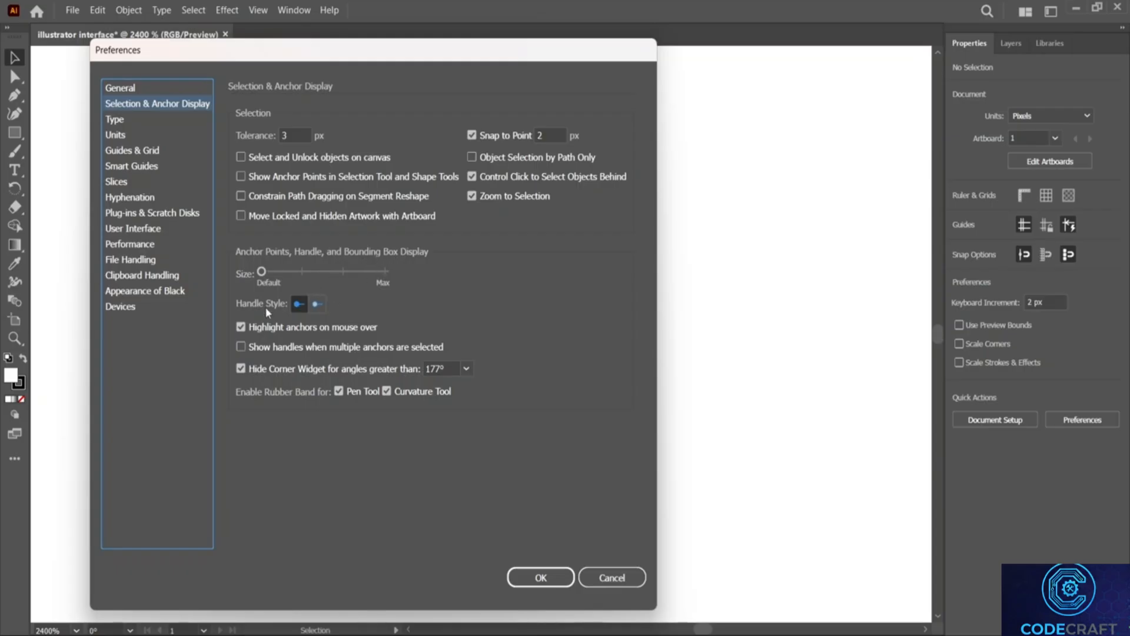
click(313, 307)
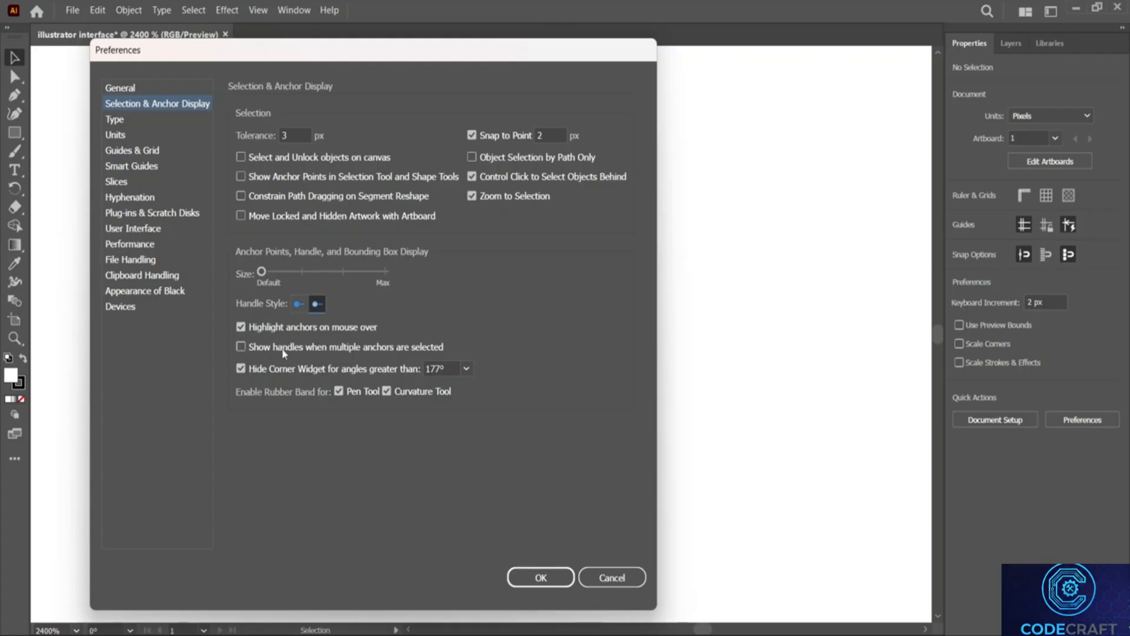
click(341, 348)
Examine the Type preferences, then the Units preferences with the available general and stroke unit choices.
click(113, 121)
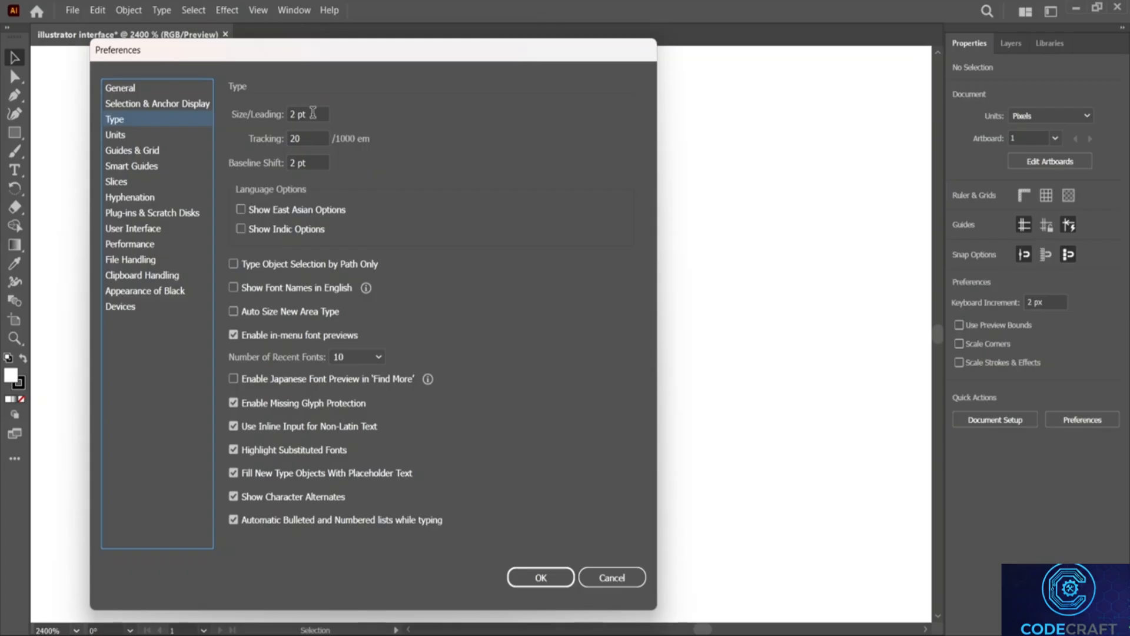
drag(220, 52, 411, 35)
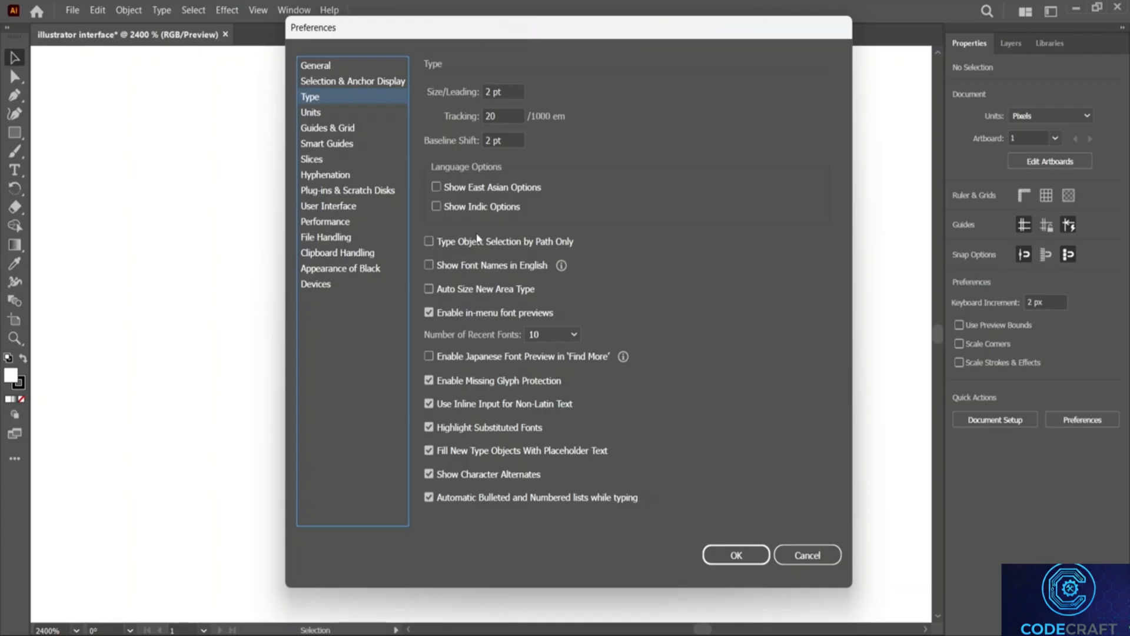
click(321, 114)
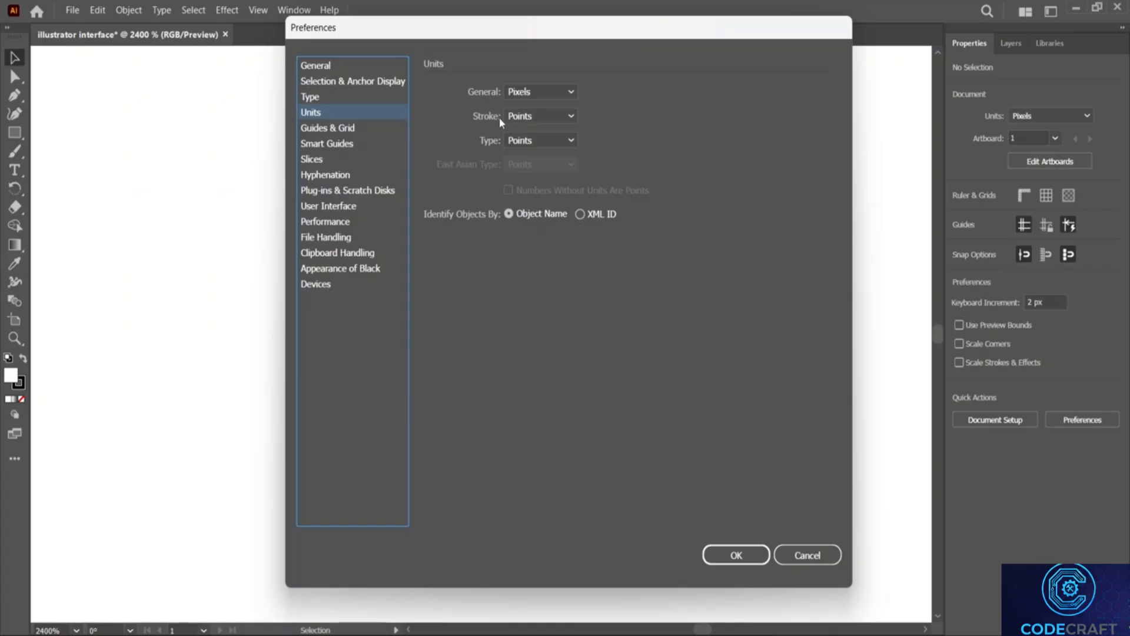
click(549, 93)
click(549, 94)
click(539, 121)
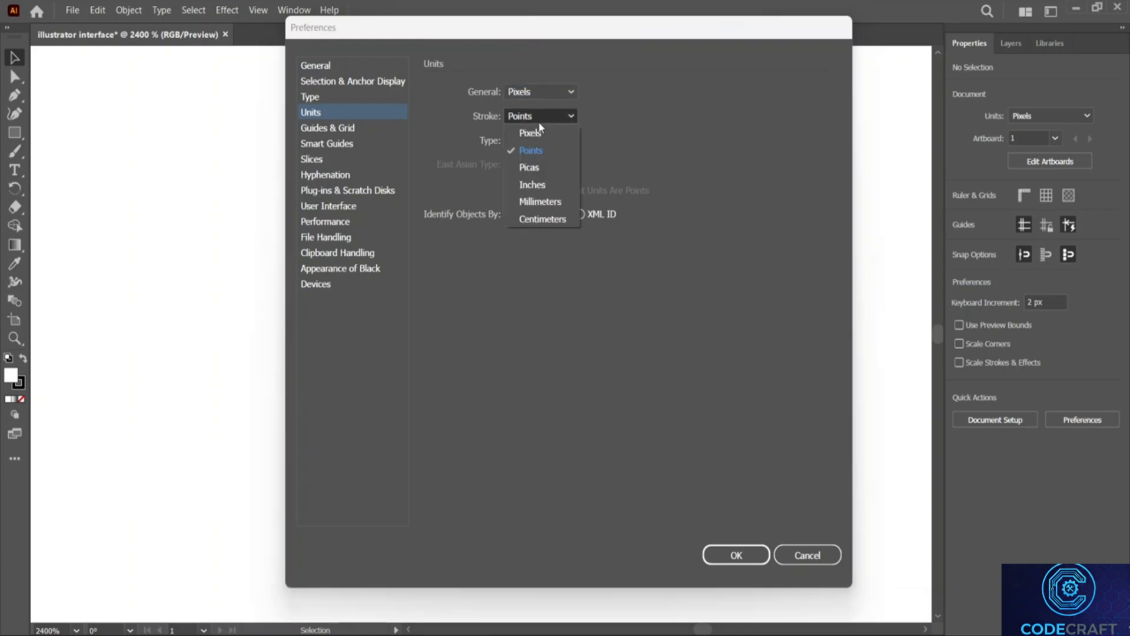
click(510, 121)
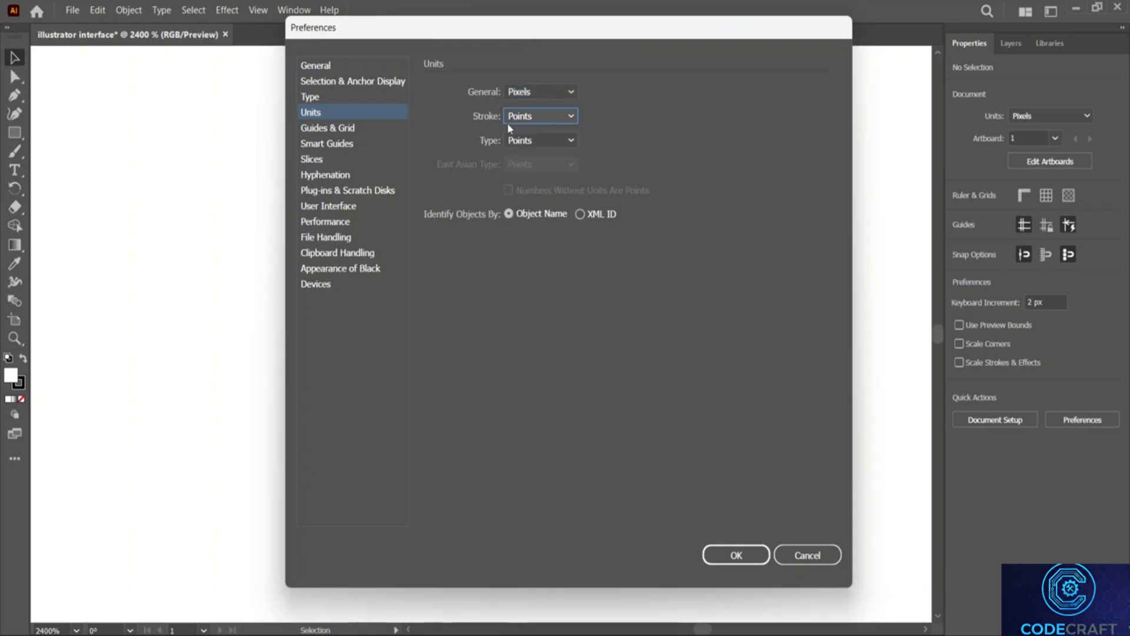
click(518, 92)
click(518, 94)
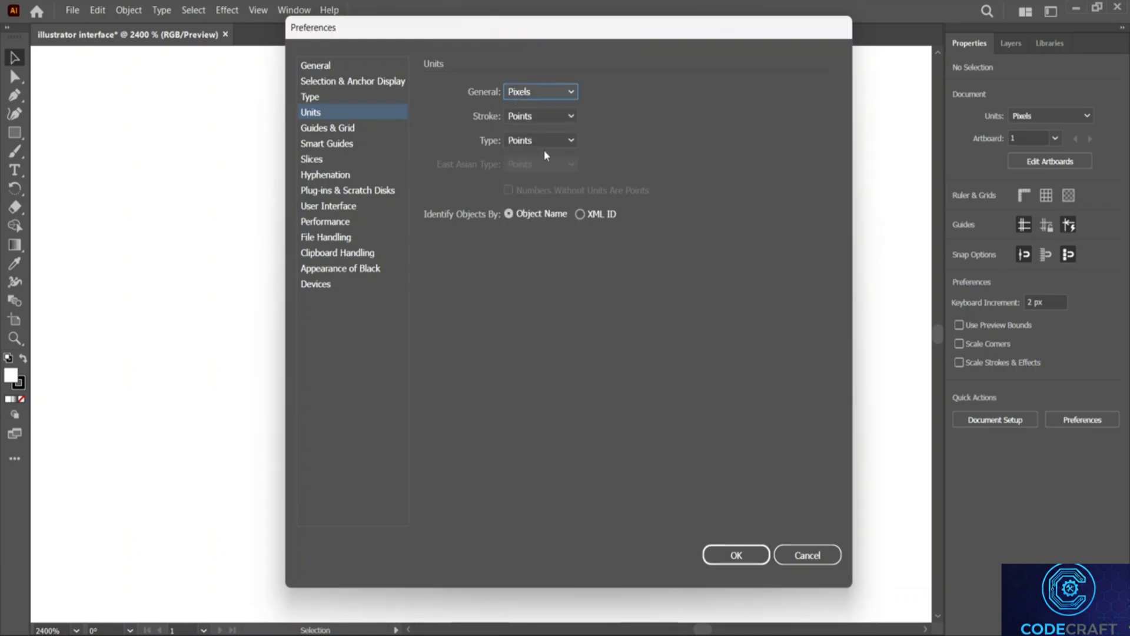
Switch the general units to Points and back to Pixels.
click(539, 92)
click(542, 125)
click(545, 92)
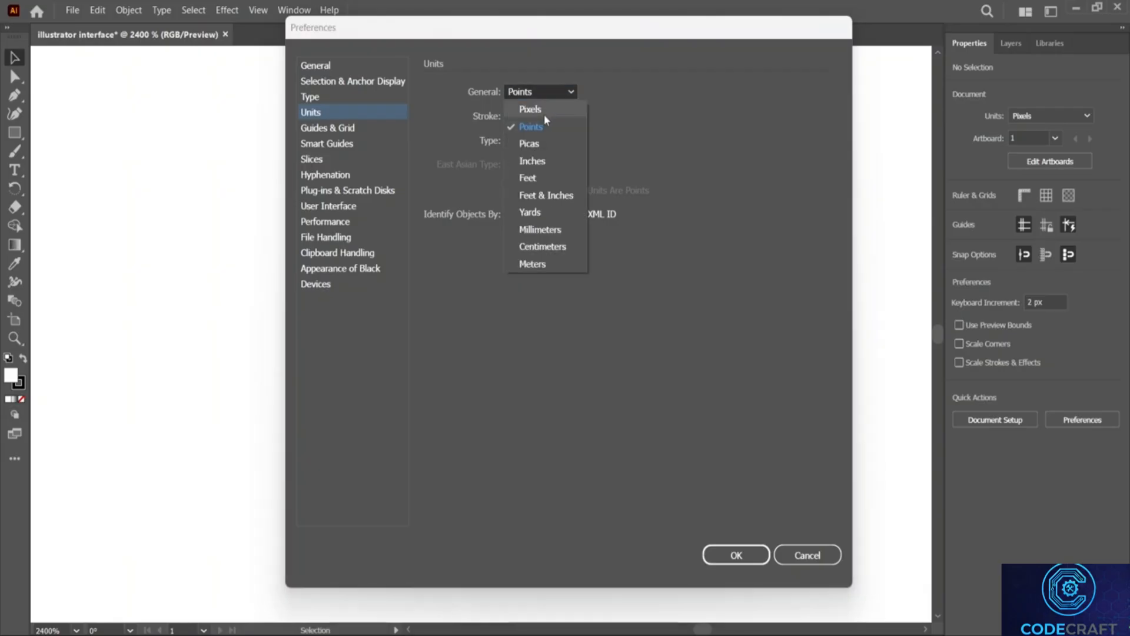
click(542, 113)
click(532, 93)
click(532, 93)
click(533, 94)
click(536, 109)
Set the stroke and type units to Pixels.
click(547, 116)
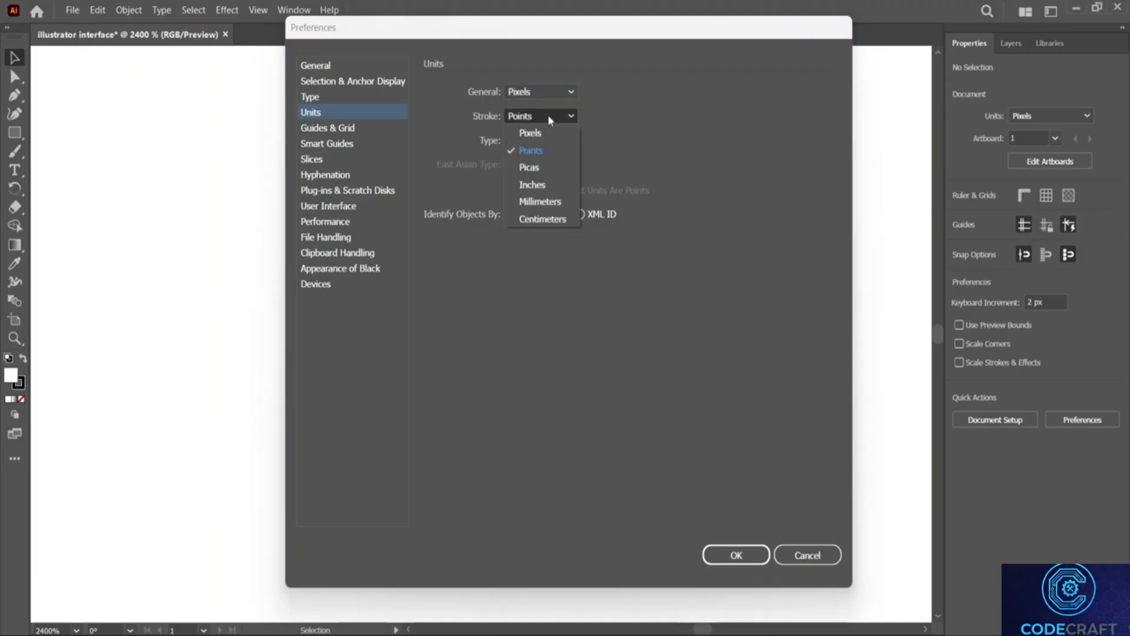
click(529, 133)
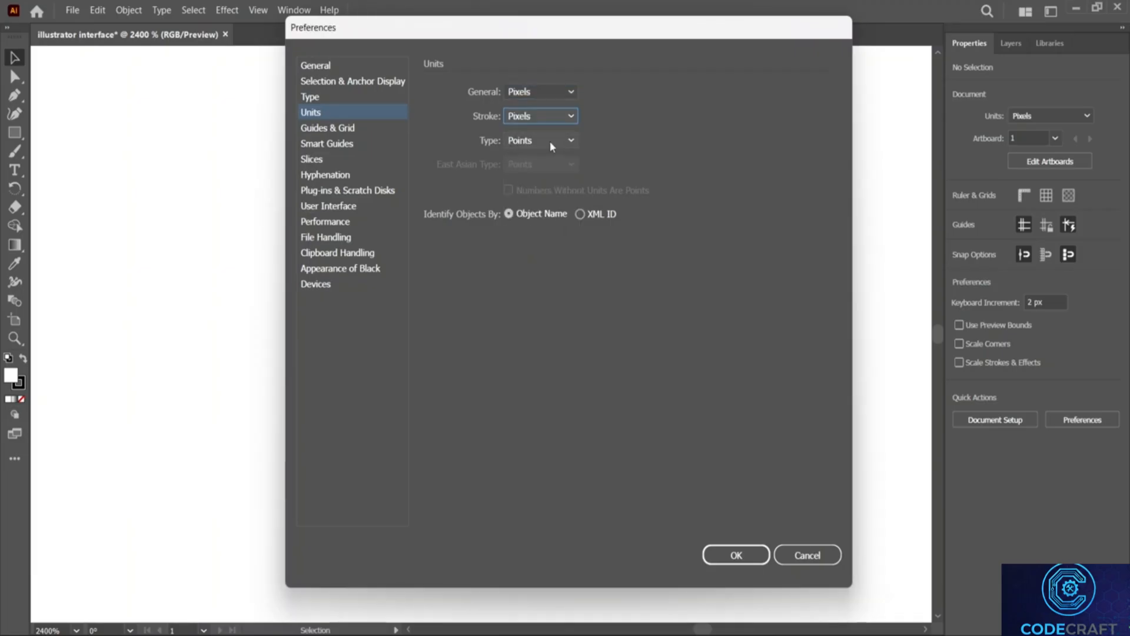
click(550, 140)
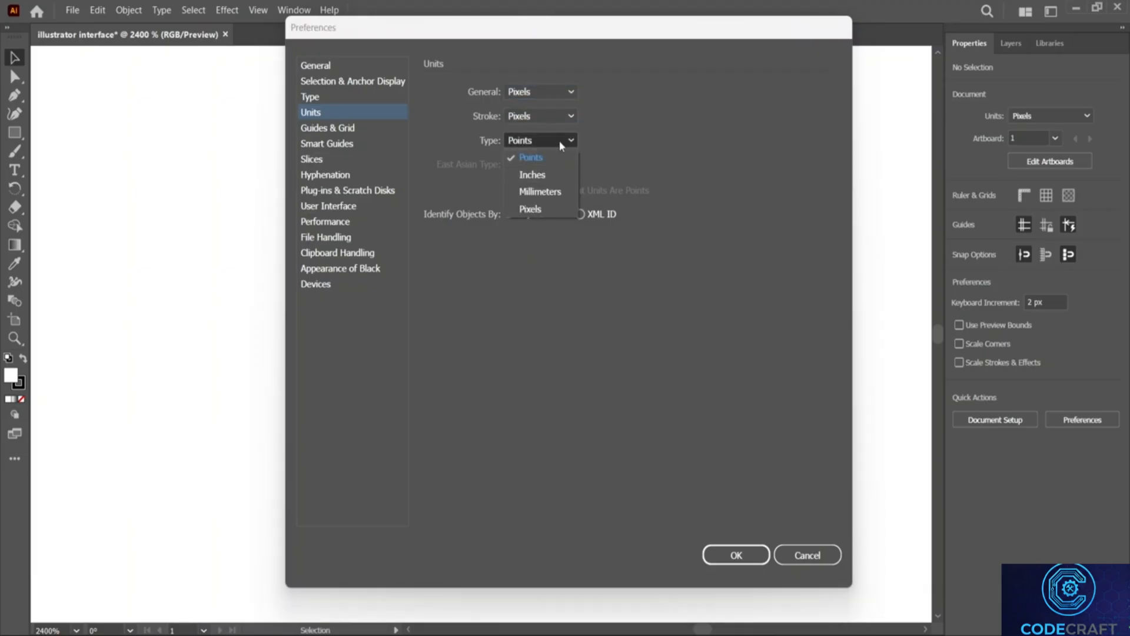
click(537, 210)
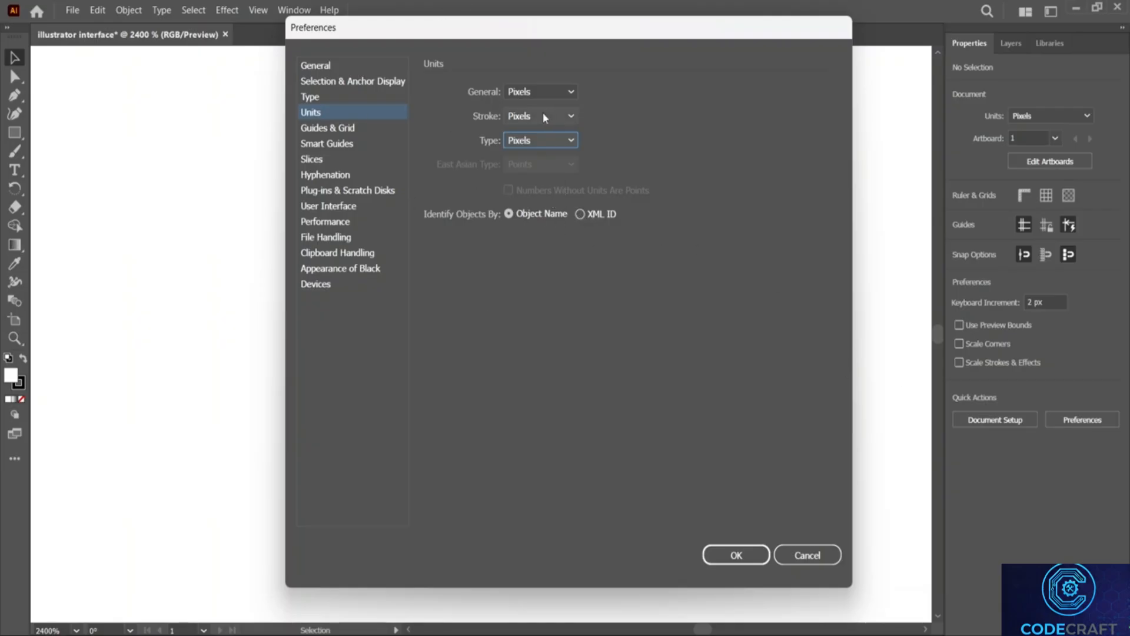
Examine the Guides & Grid preferences, including the style choices for guides and for the grid.
click(338, 130)
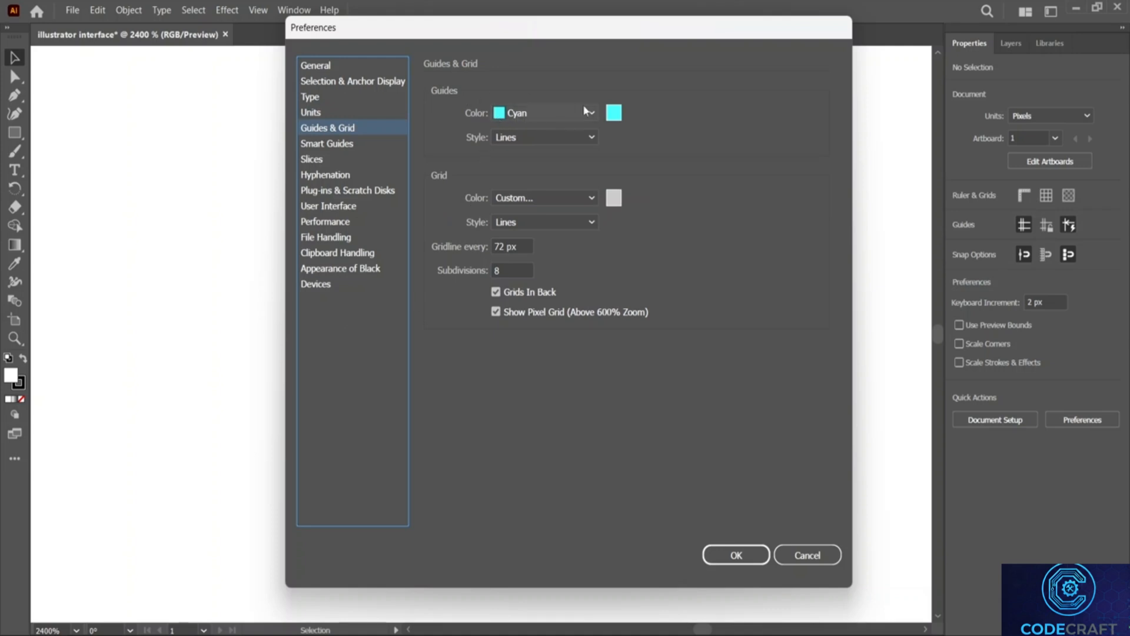
click(552, 137)
click(552, 133)
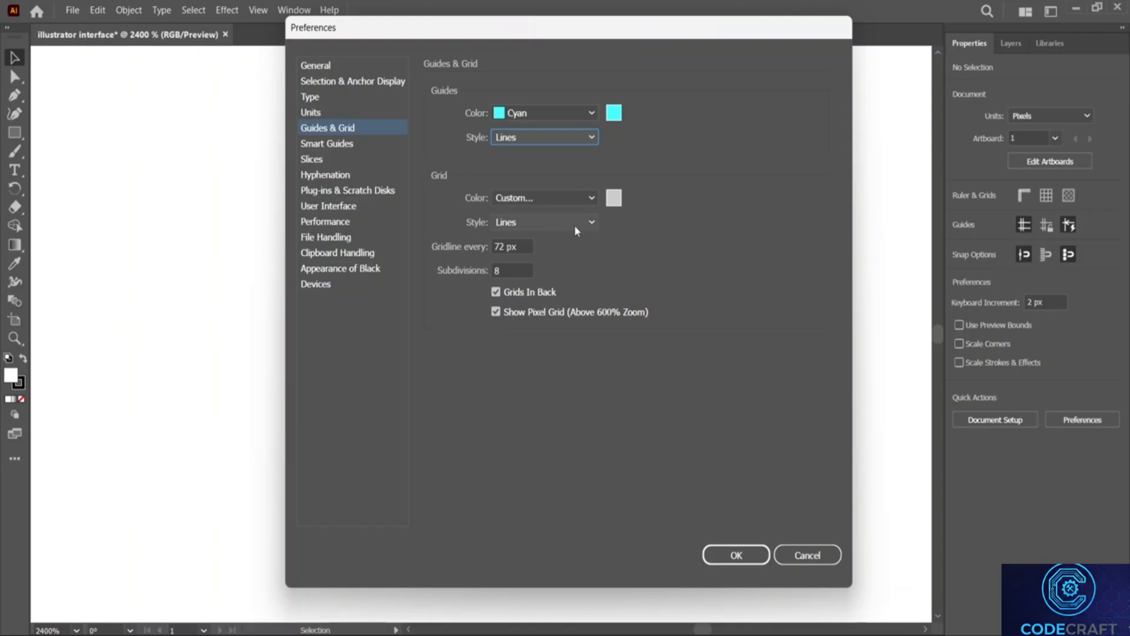
click(530, 221)
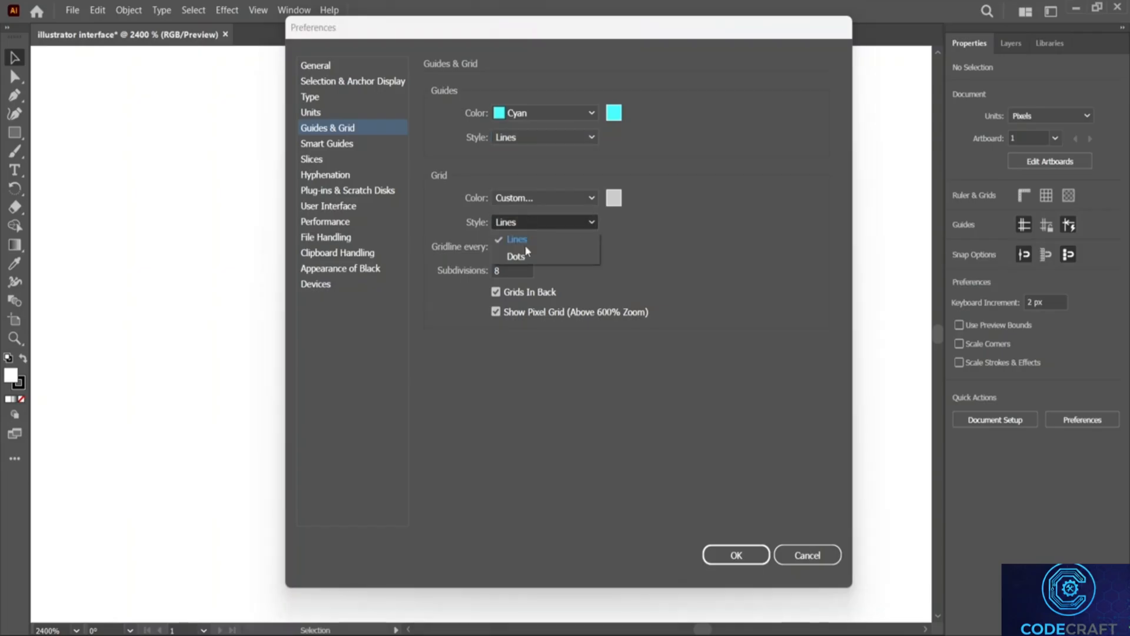
click(539, 217)
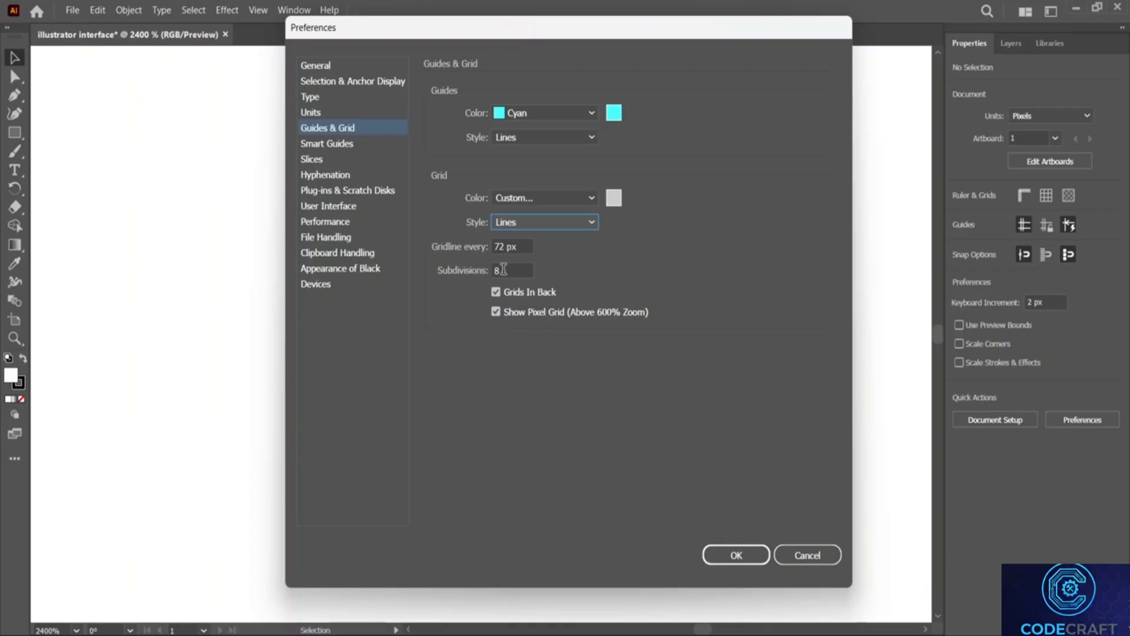
Examine the Smart Guides preferences, including the display options and the angle presets for construction guides.
click(323, 145)
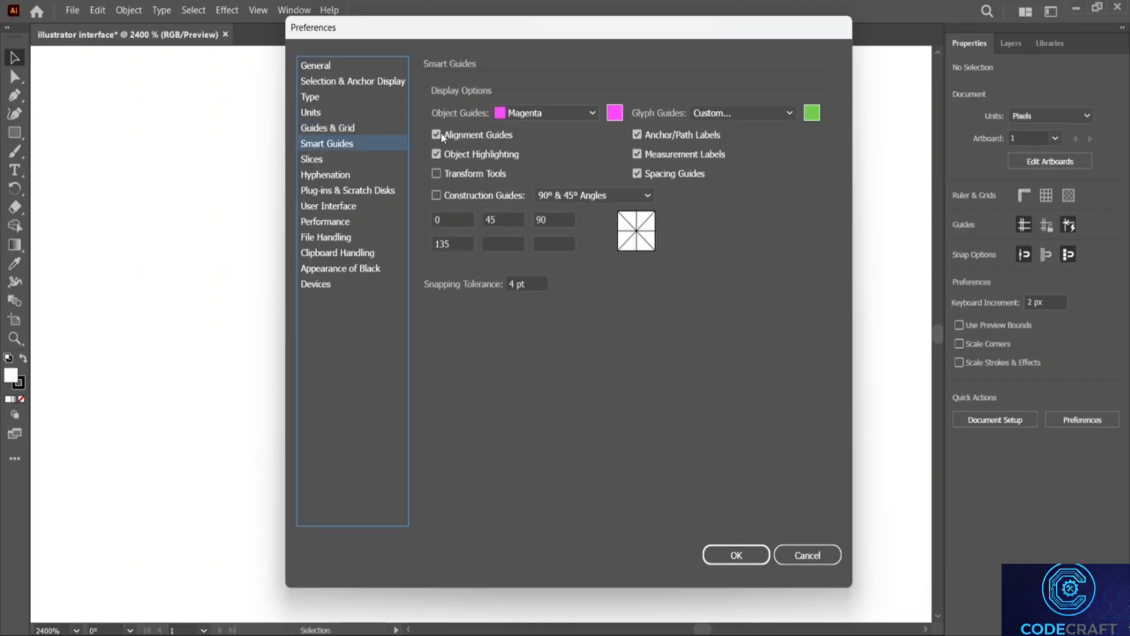
drag(571, 38, 522, 41)
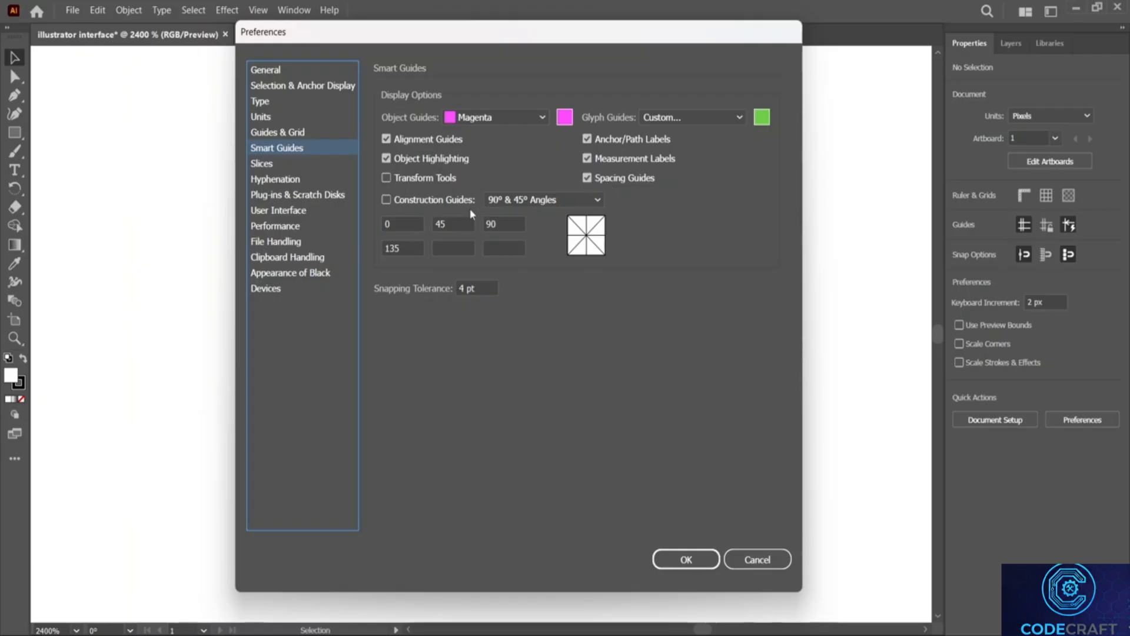
click(528, 201)
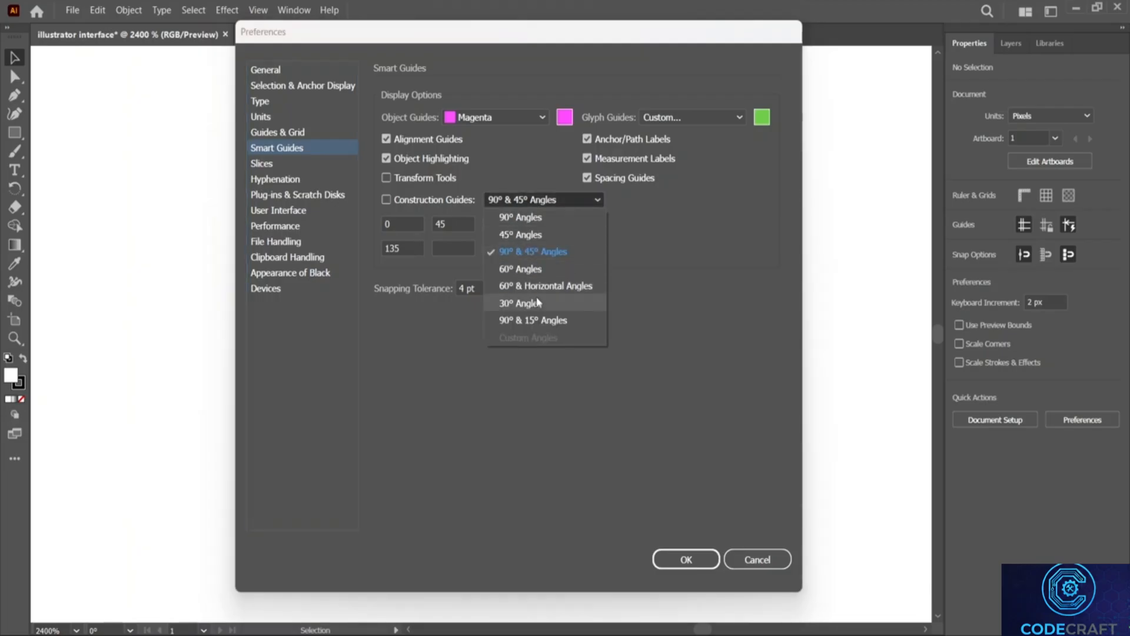
click(552, 200)
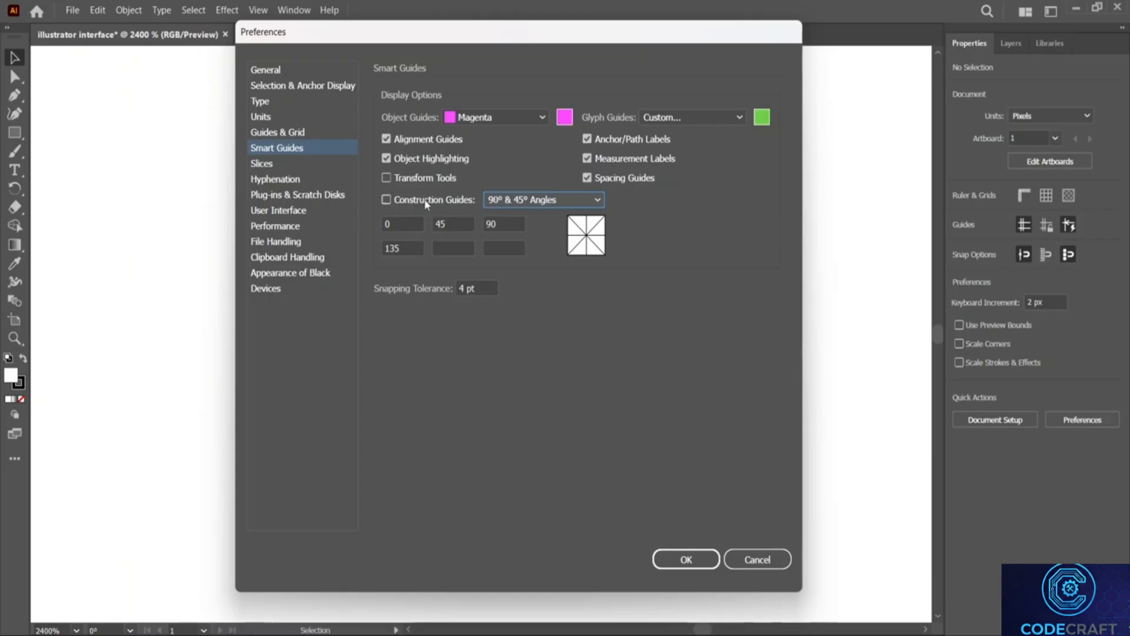
click(556, 200)
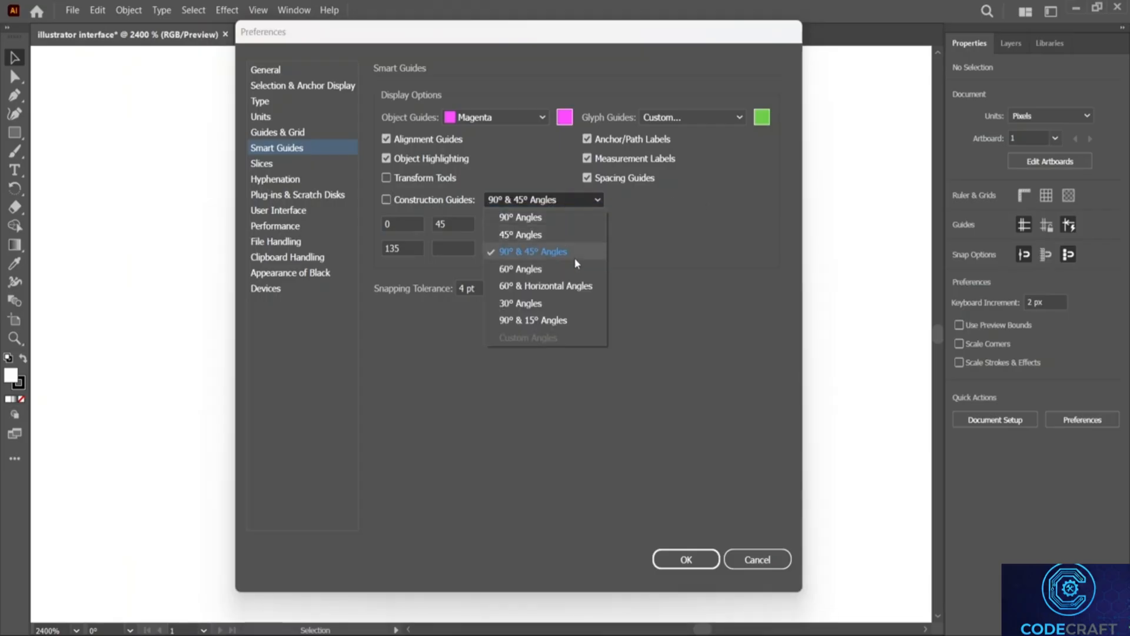
click(632, 209)
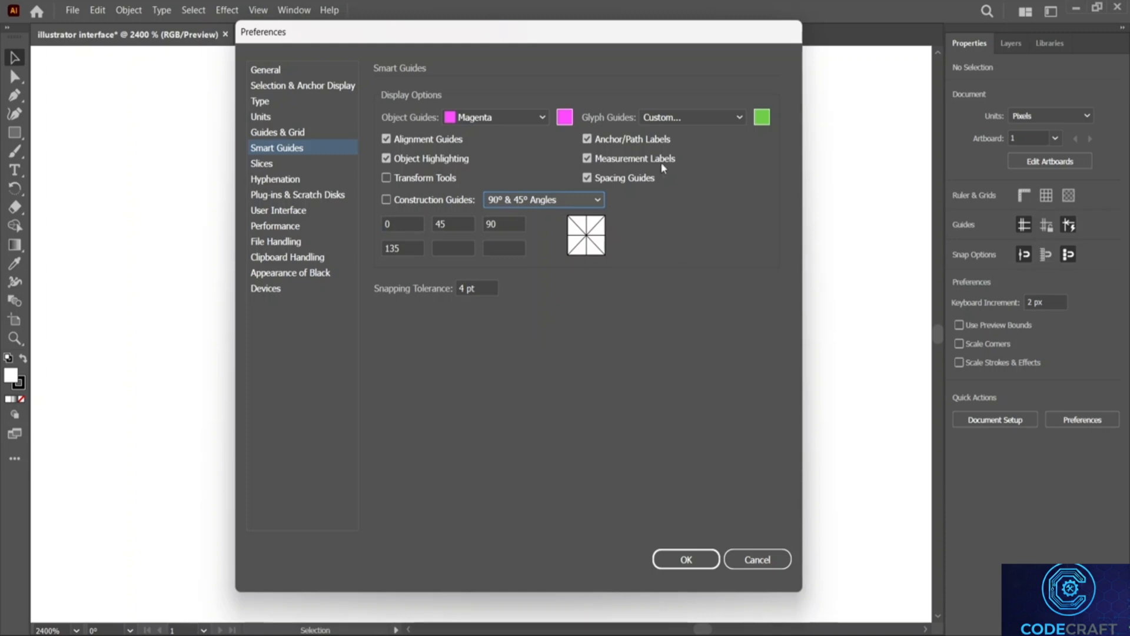
click(574, 203)
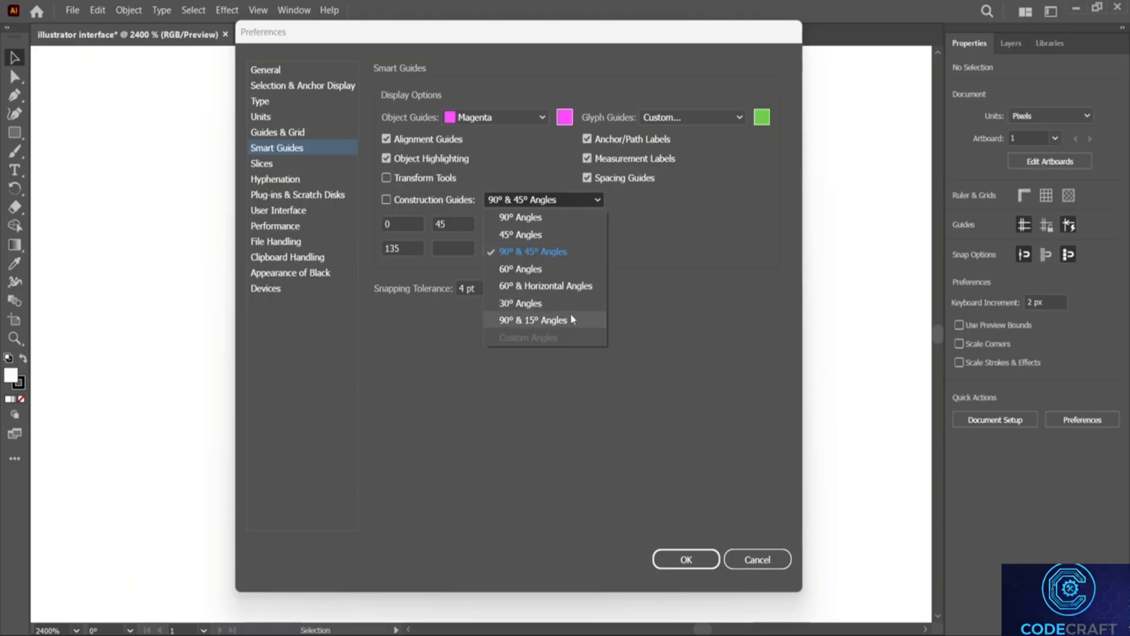
click(645, 308)
Turn Construction Guides on, check its angle presets, and turn it off again.
click(410, 202)
click(501, 201)
click(542, 200)
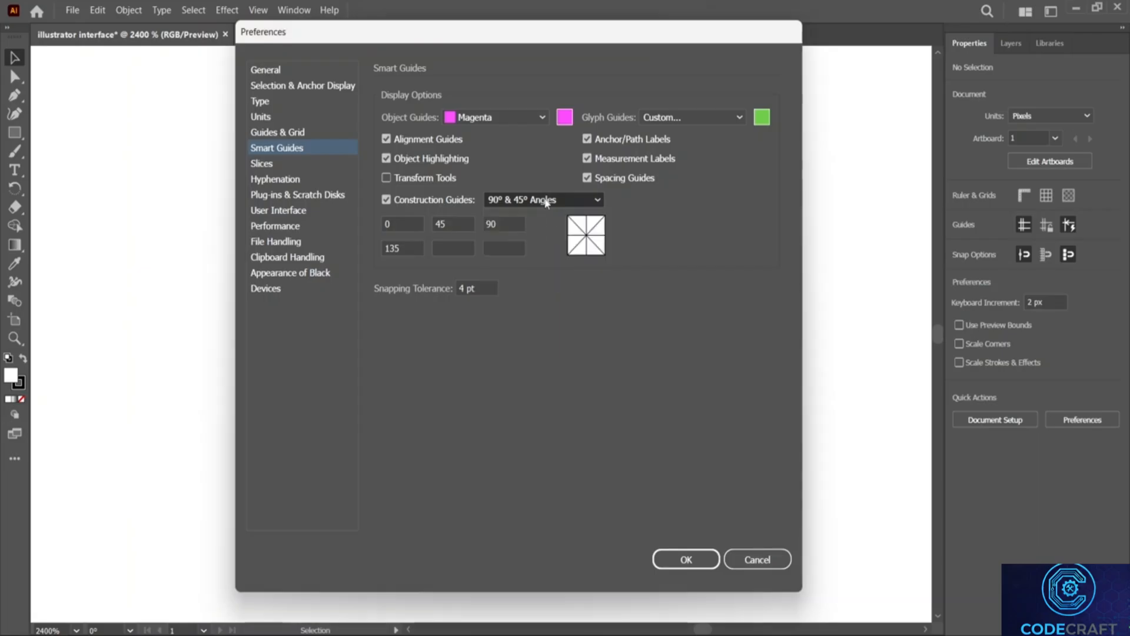
click(444, 204)
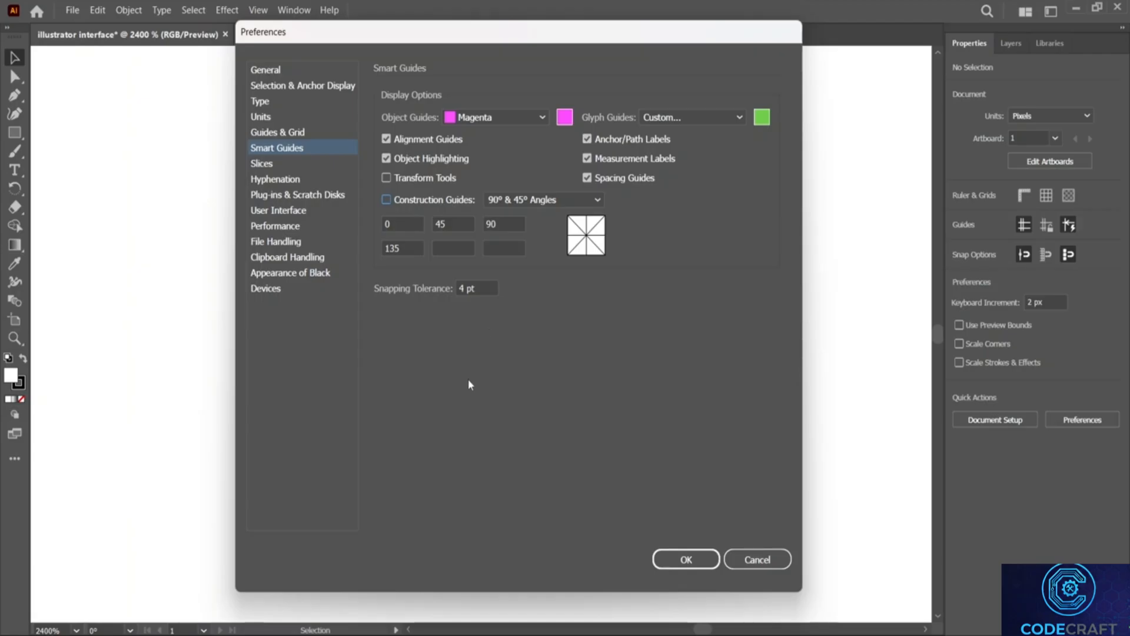
Examine the Slices, Hyphenation, and Plug-ins & Scratch Disks preferences.
click(275, 169)
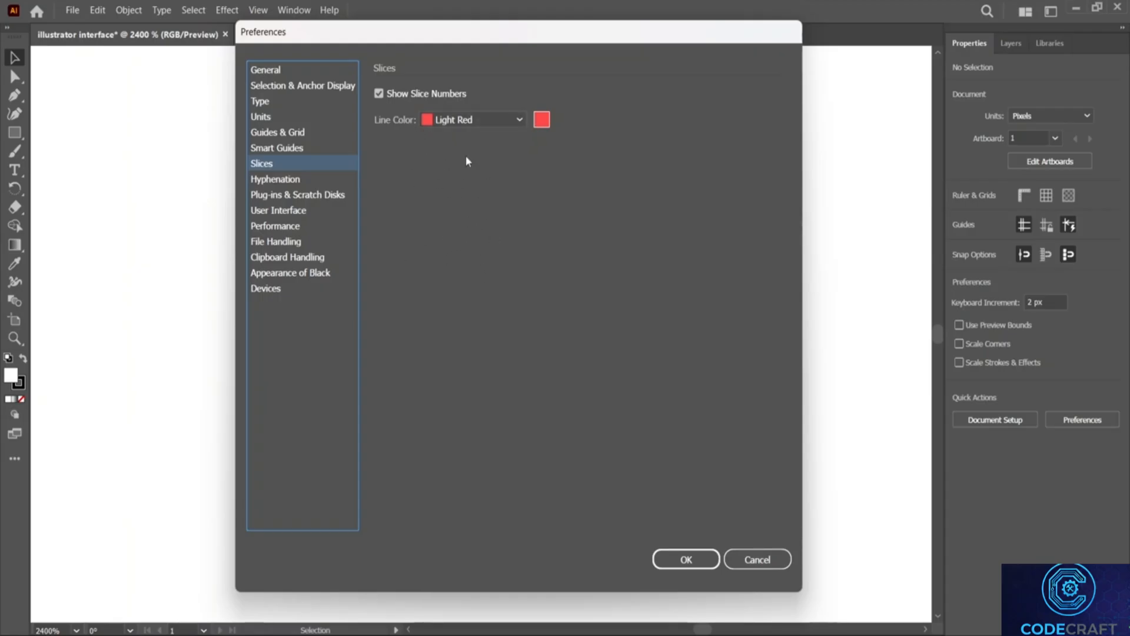
click(289, 179)
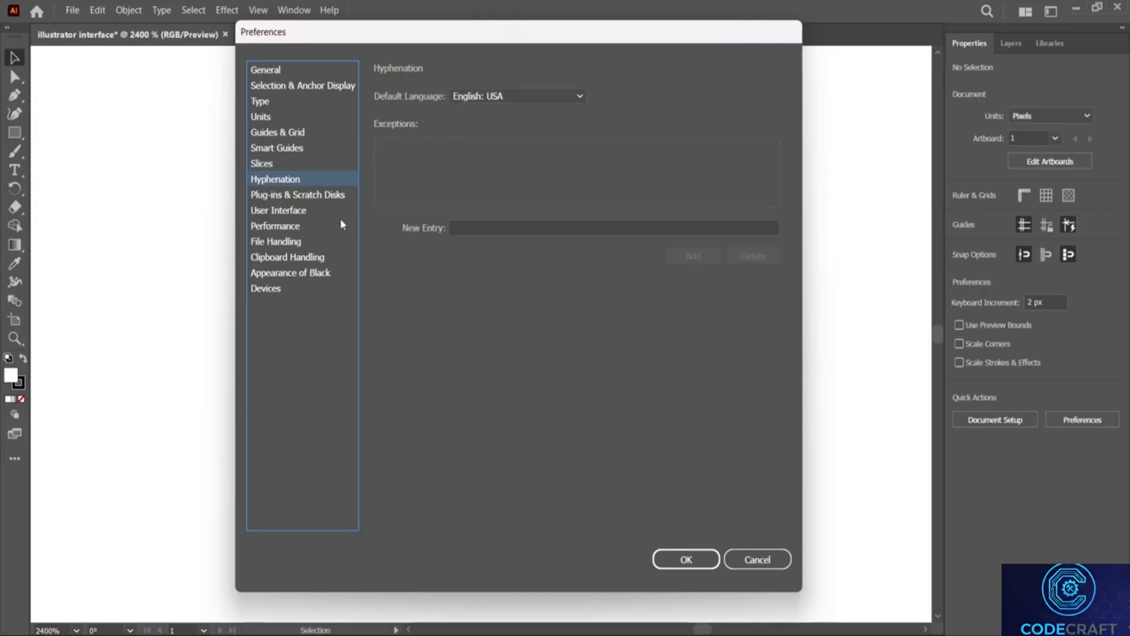
click(314, 198)
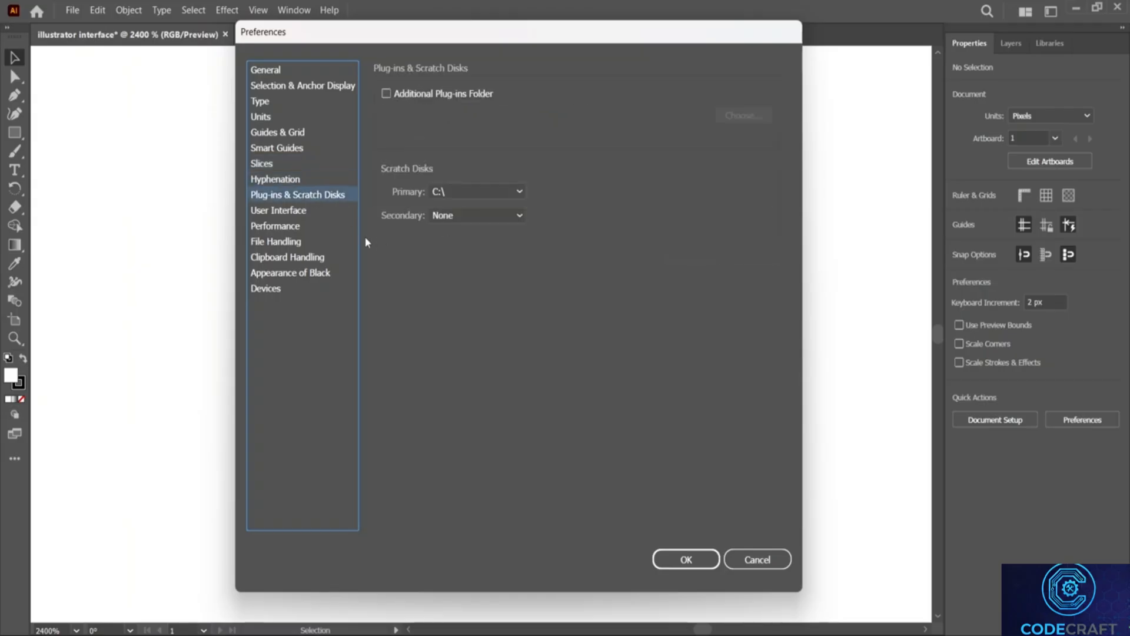
Try the other three interface brightness levels in the User Interface preferences and restore the second-darkest one.
click(283, 212)
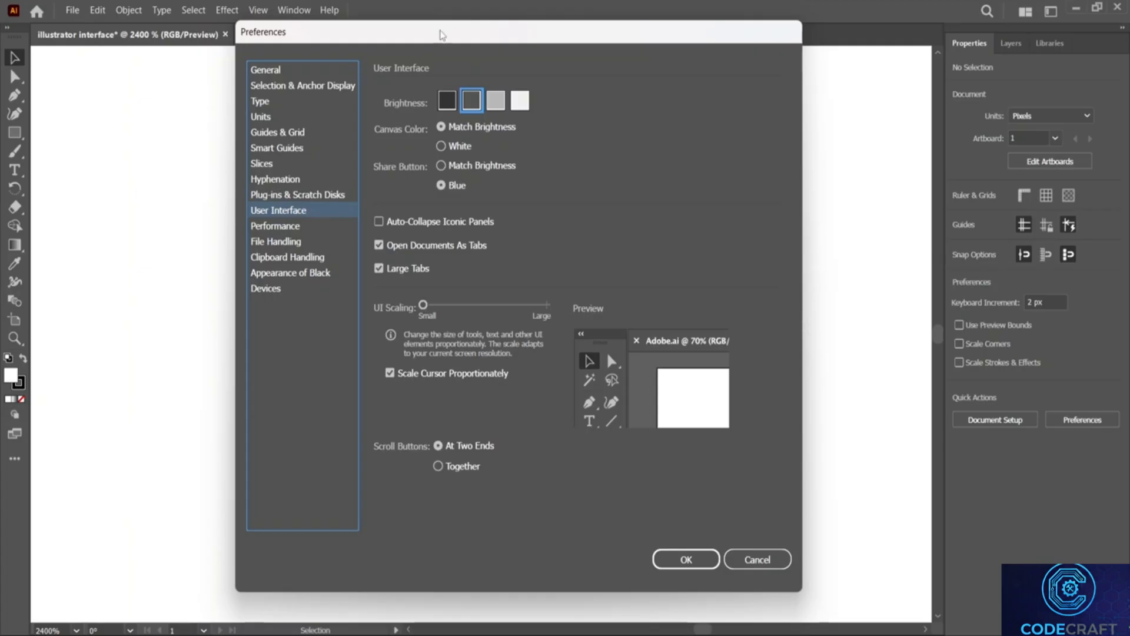
click(498, 104)
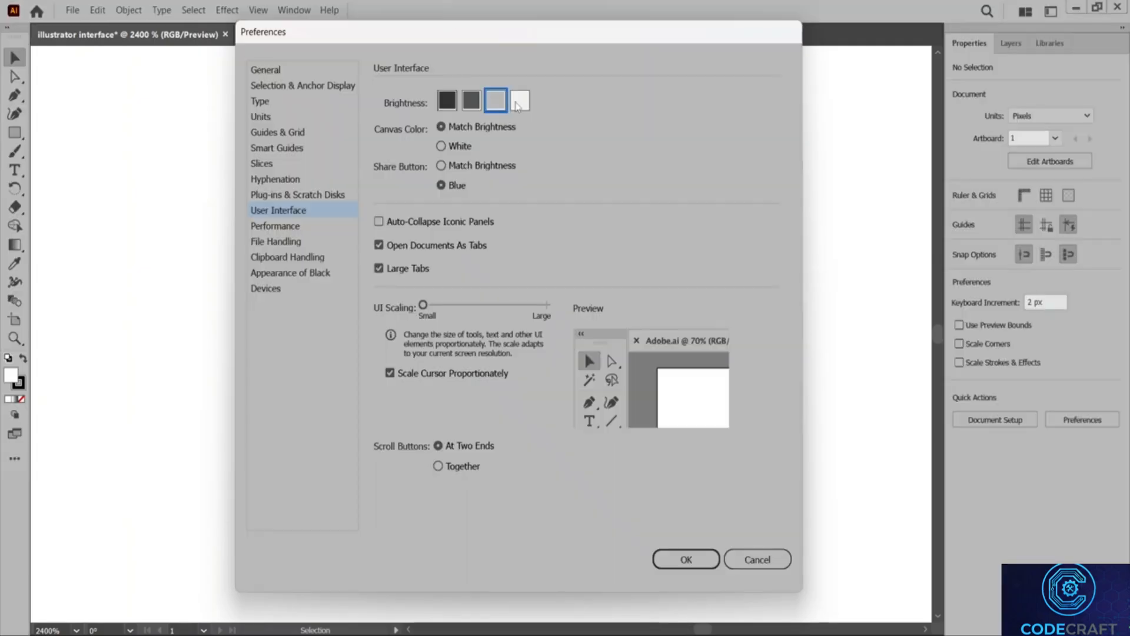
click(519, 102)
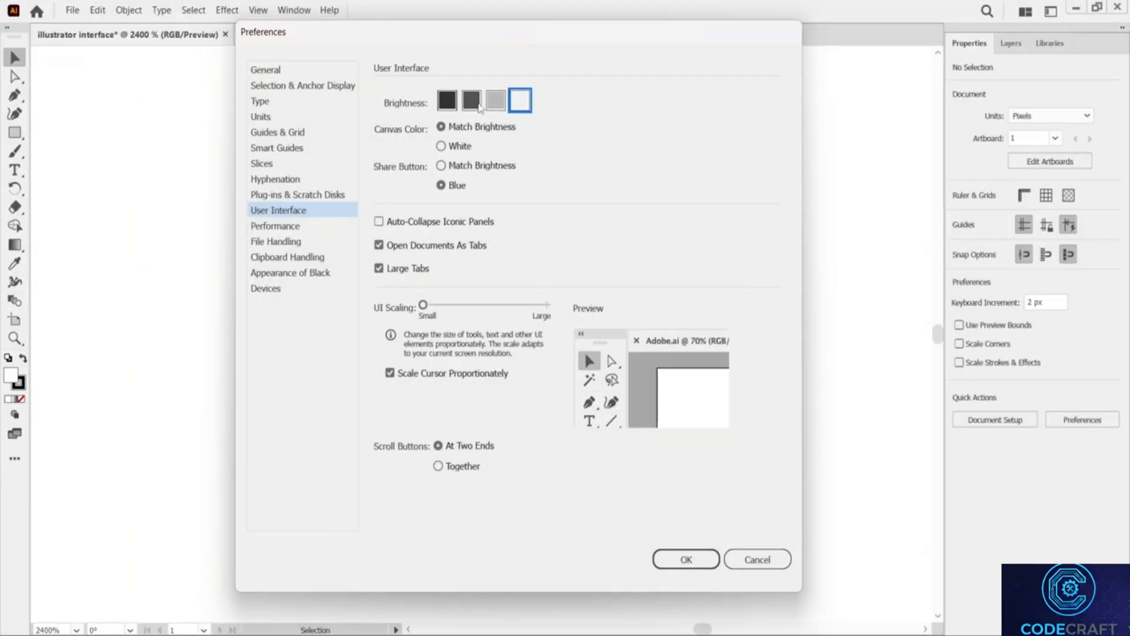
click(447, 102)
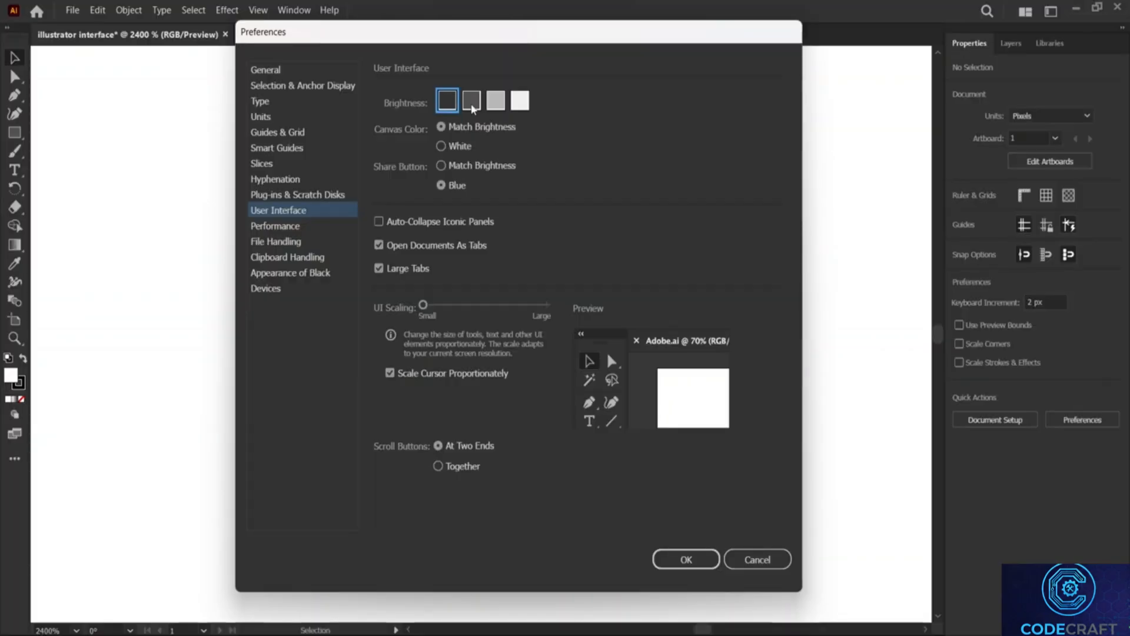
click(472, 103)
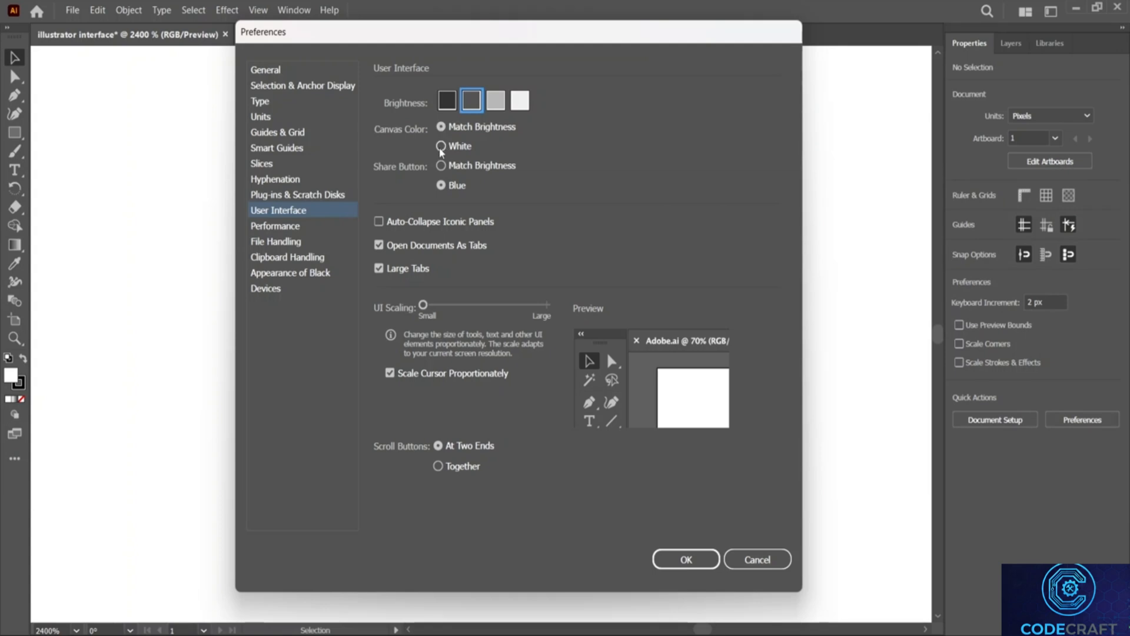
Try the White canvas color and the Match Brightness share button, restoring Match Brightness for the canvas and Blue for the button.
click(441, 146)
click(441, 127)
click(441, 165)
click(441, 187)
Try larger UI scaling and the Together scroll buttons, returning the scaling to Small and the scroll buttons to At Two Ends.
drag(425, 312, 538, 309)
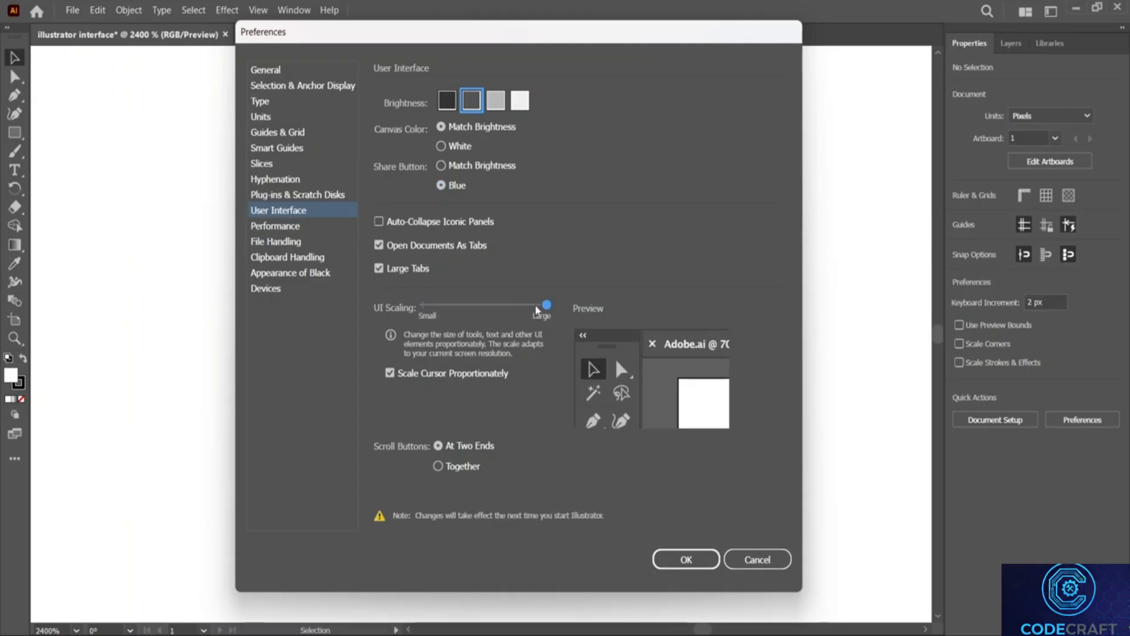
click(457, 305)
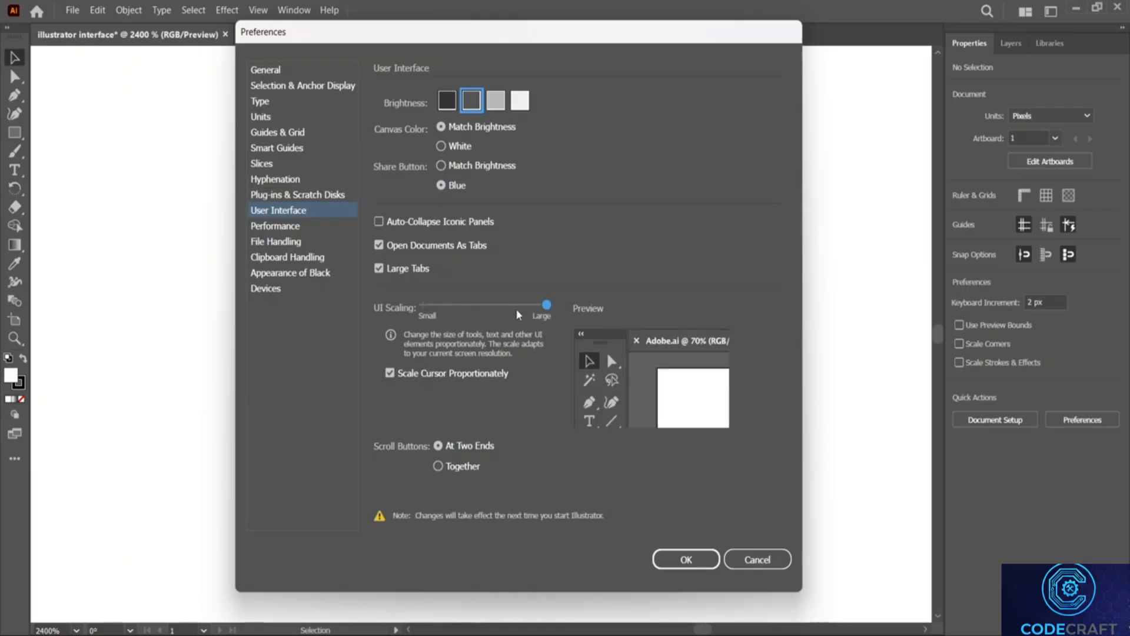
click(547, 305)
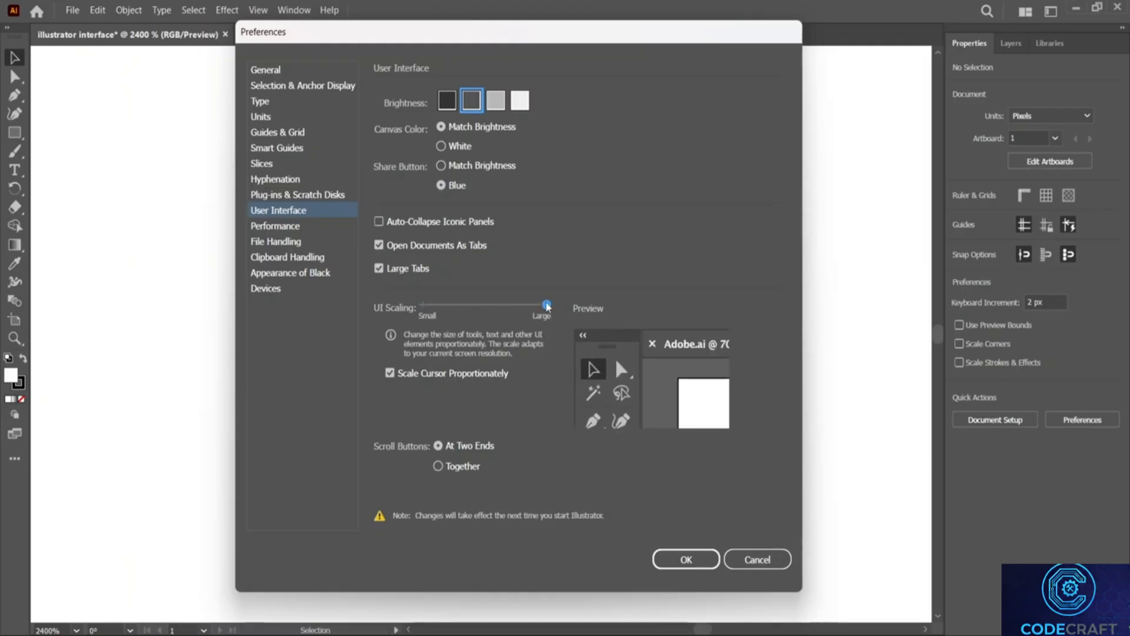
drag(547, 305, 423, 305)
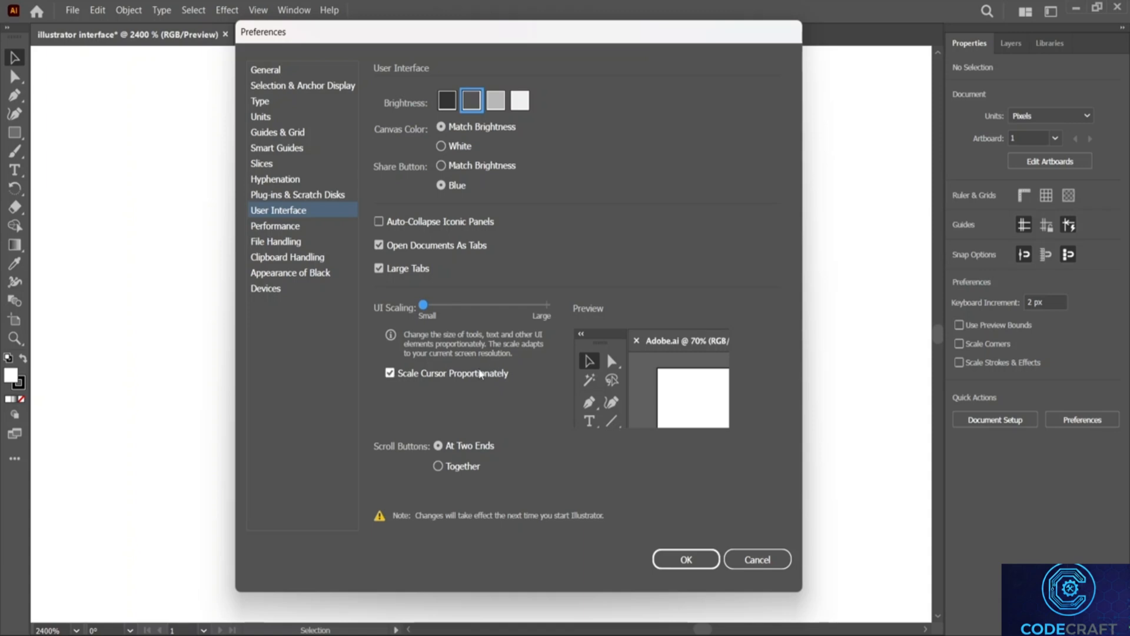
click(438, 466)
click(438, 446)
Examine the Performance and File Handling preferences, including the interval choices for automatically saving recovery data.
click(280, 228)
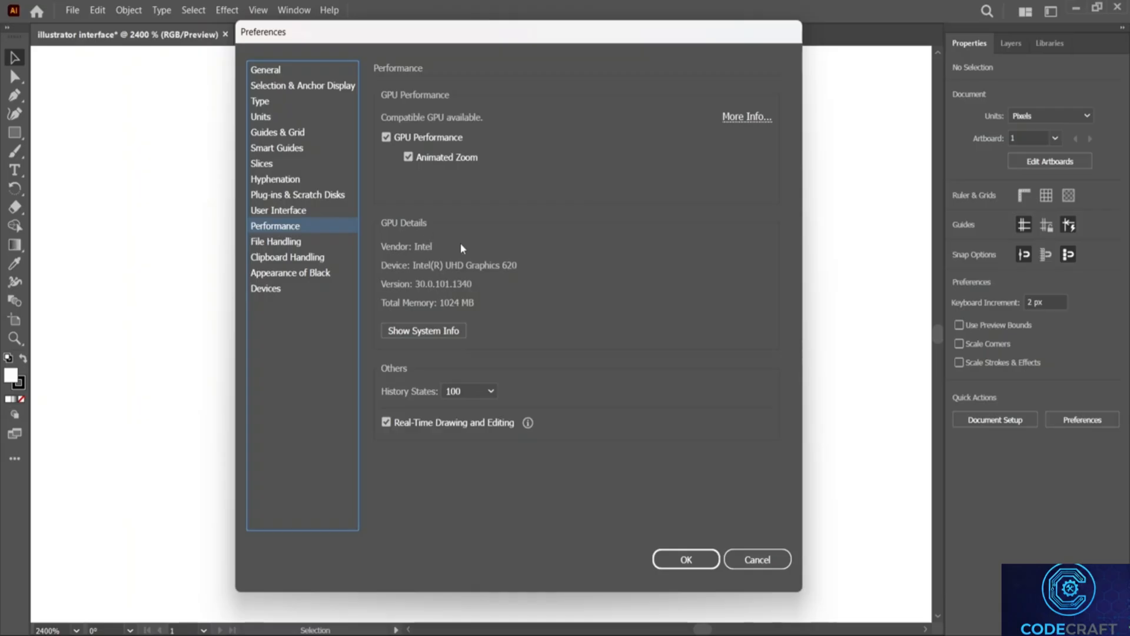
click(288, 242)
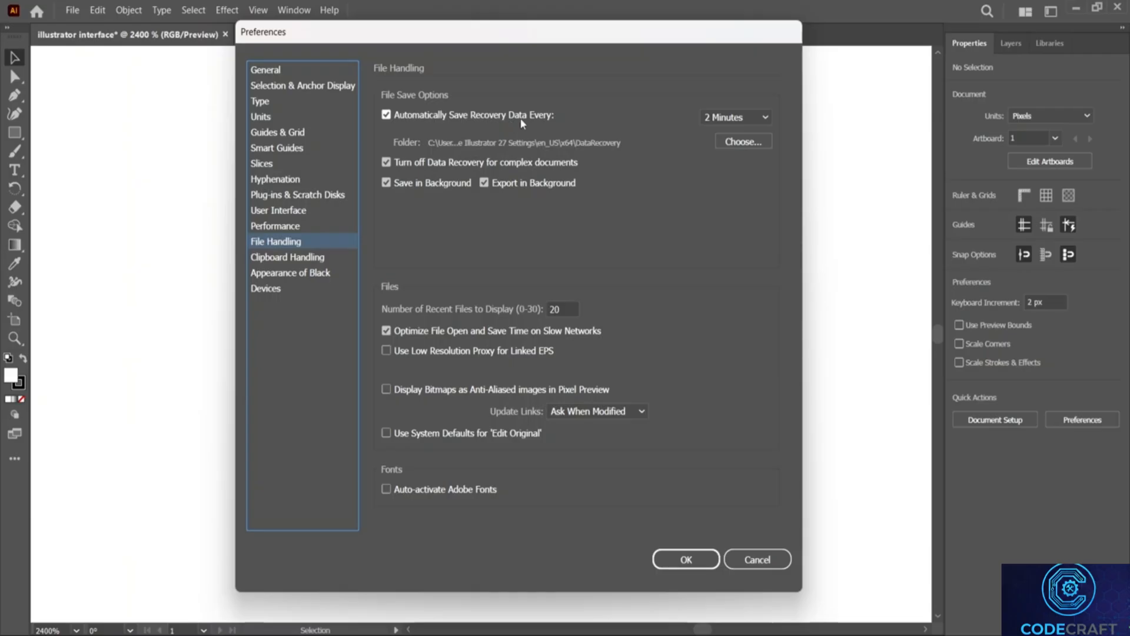
click(709, 117)
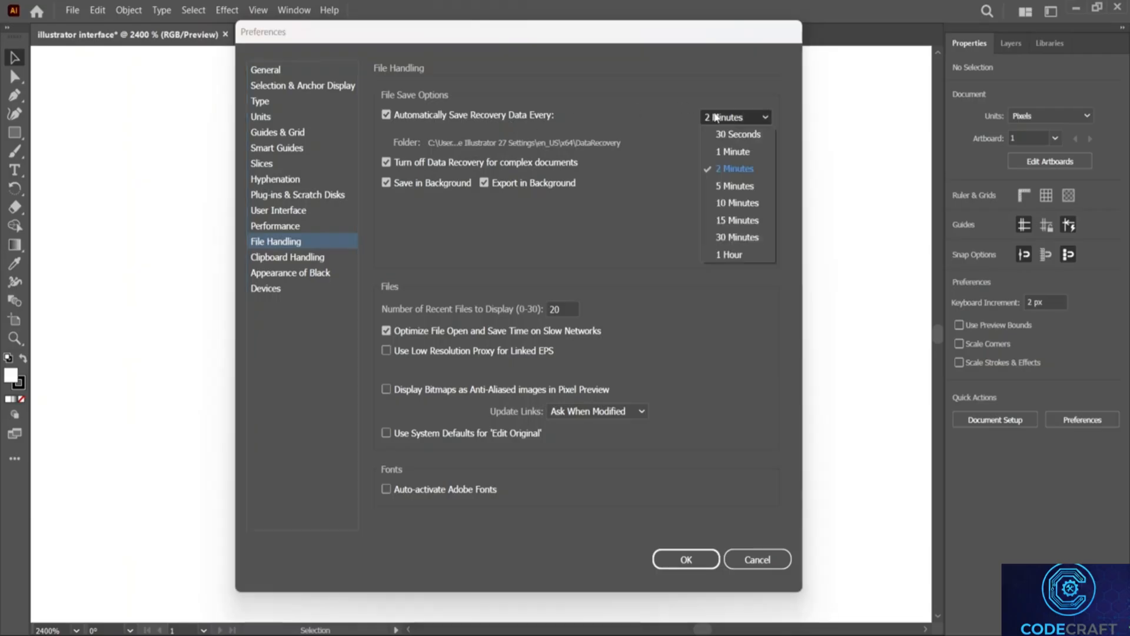
click(723, 115)
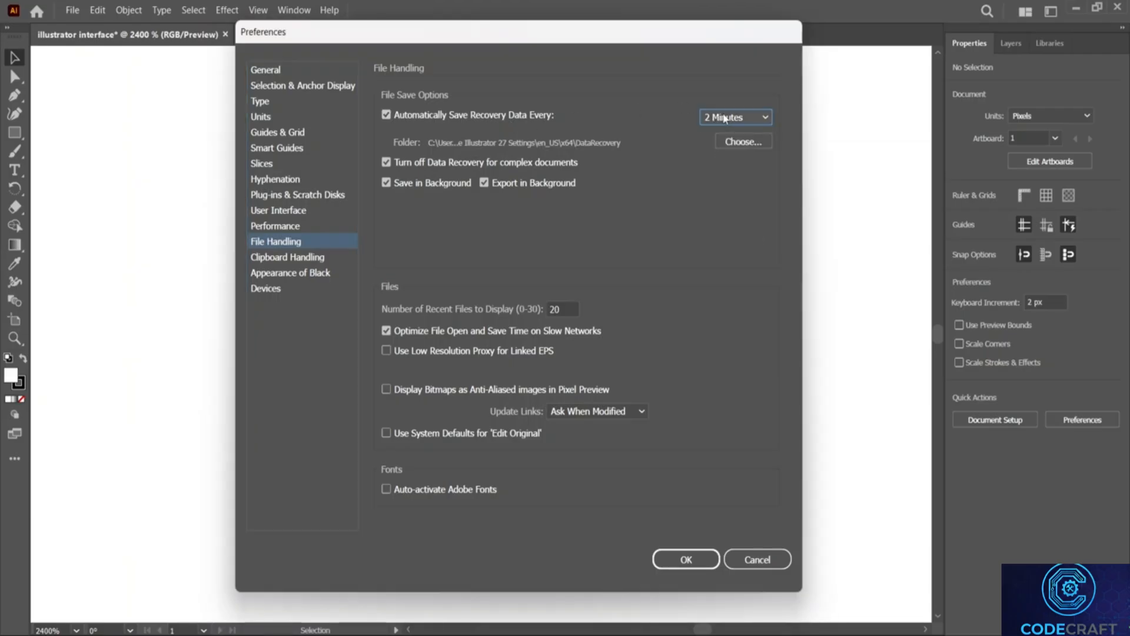
click(723, 116)
click(723, 117)
Turn on AICB (no transparency support) in the Clipboard Handling preferences, check its preserve options, and turn it off again.
click(316, 258)
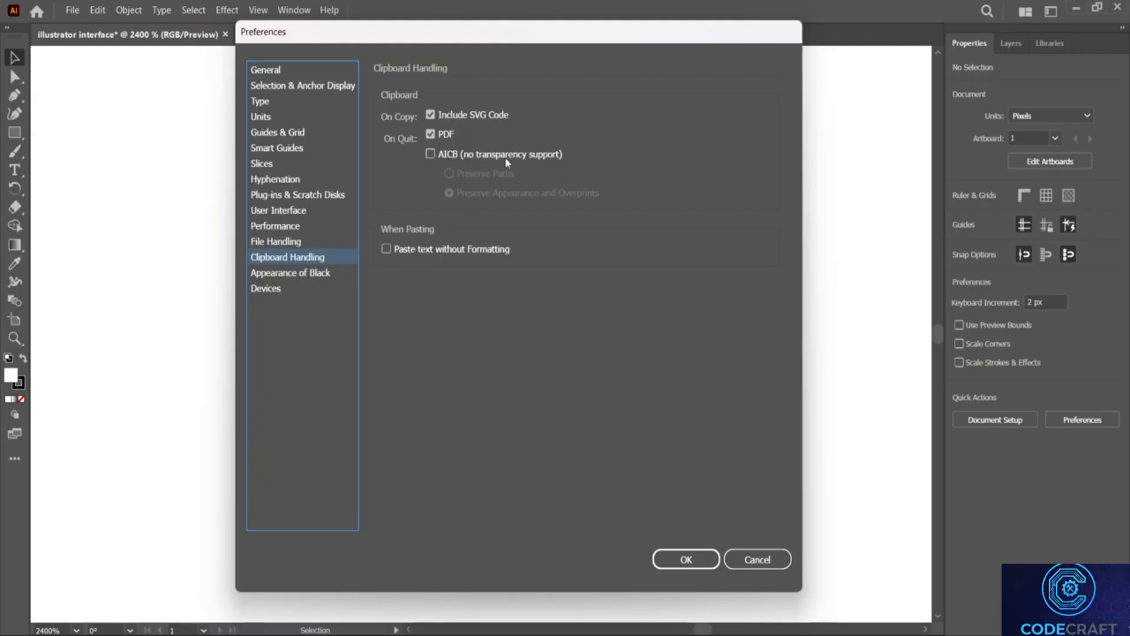
click(442, 155)
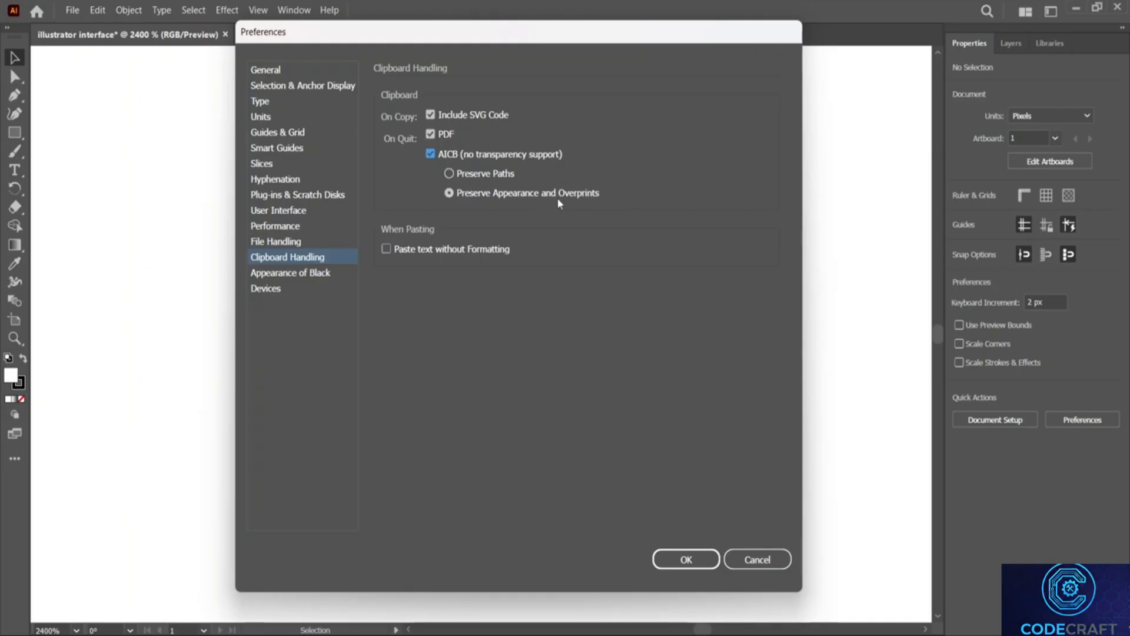
click(431, 155)
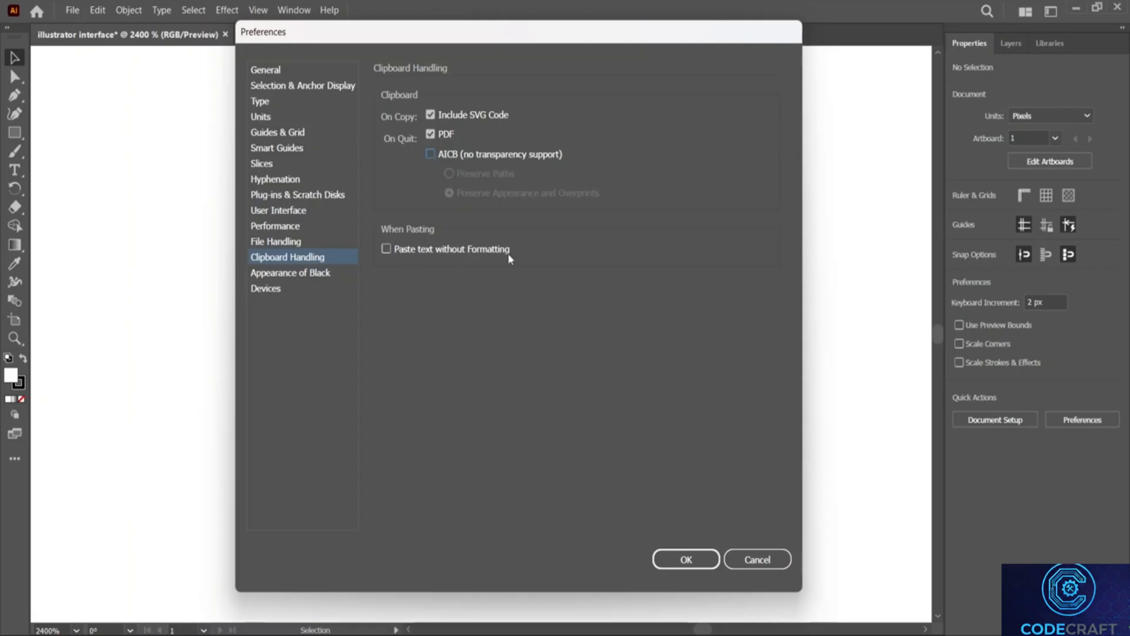
Examine the Appearance of Black and Devices preferences, keep Enable Wacom on, and accept the preferences.
click(317, 274)
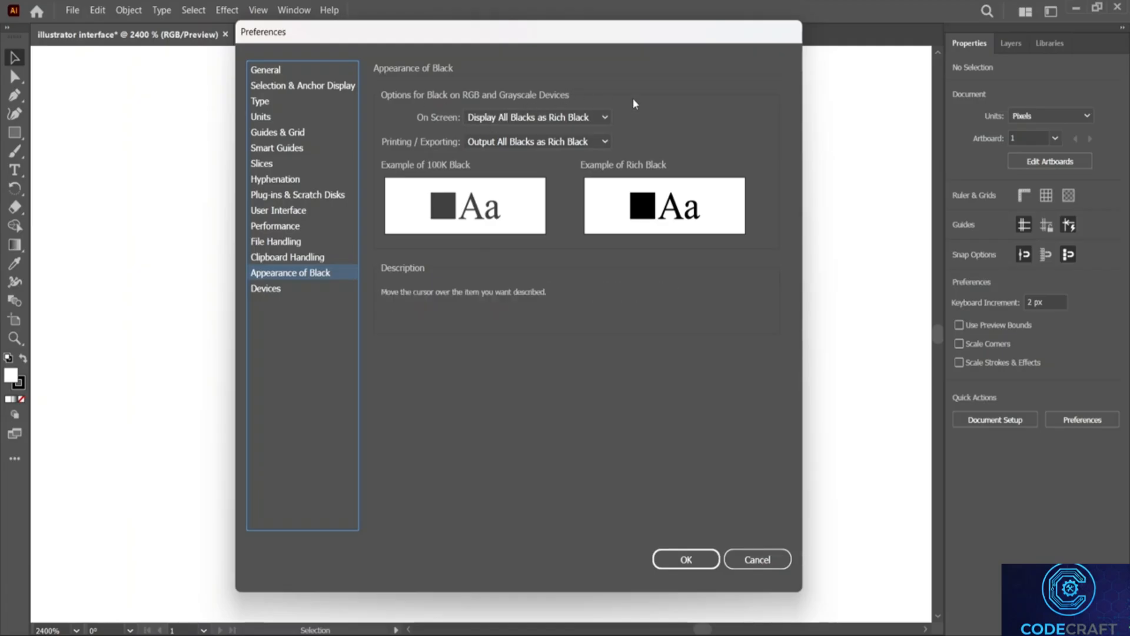
click(275, 289)
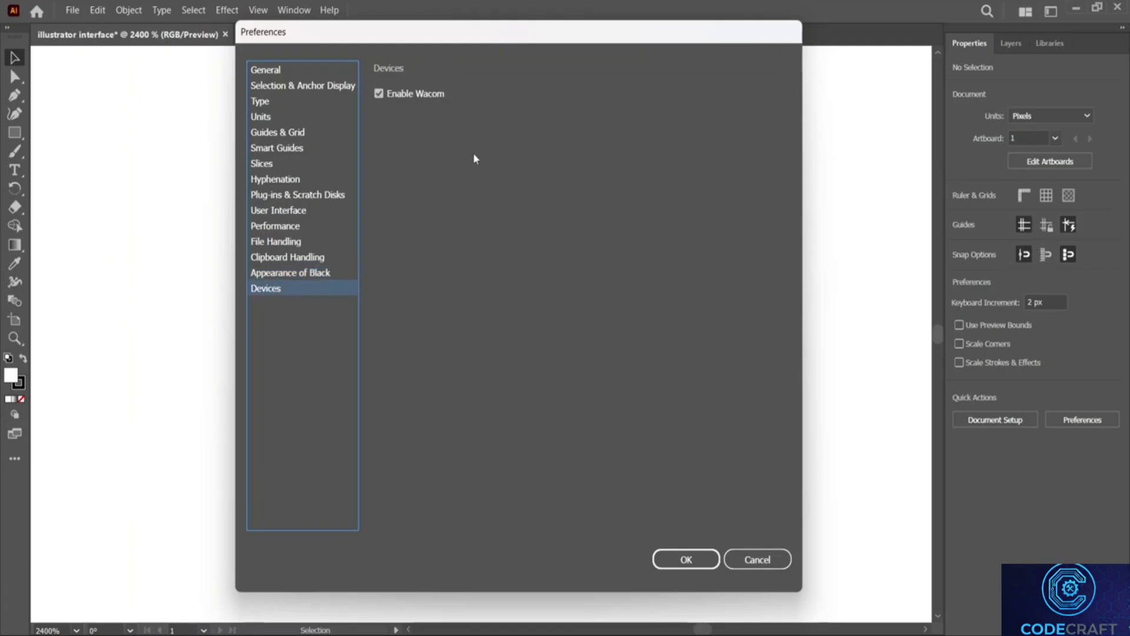
click(412, 98)
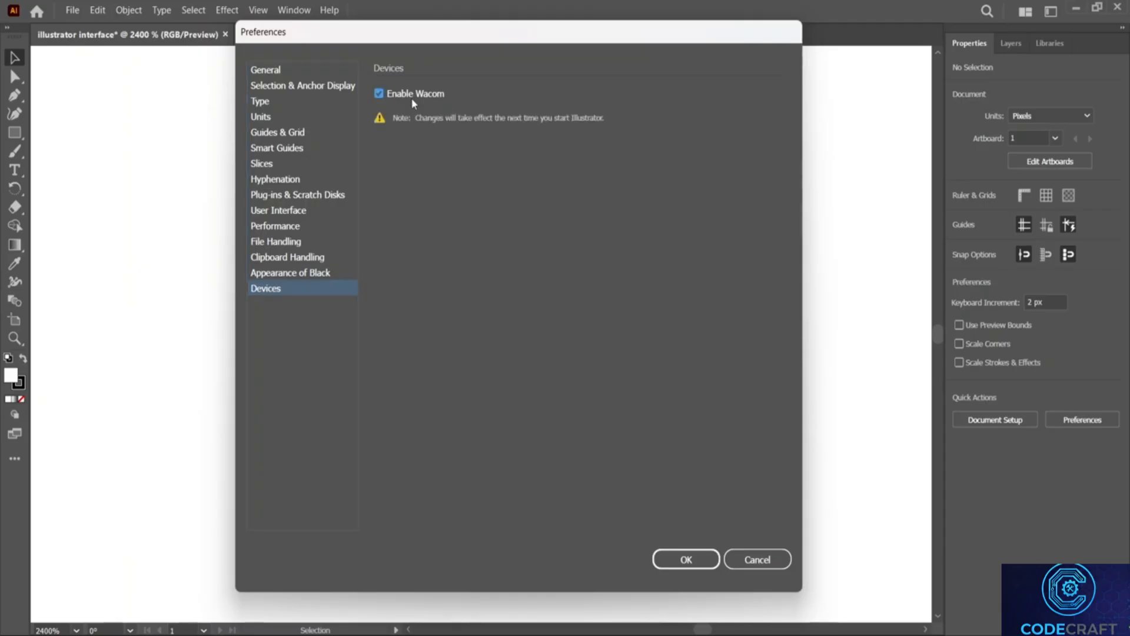
click(685, 560)
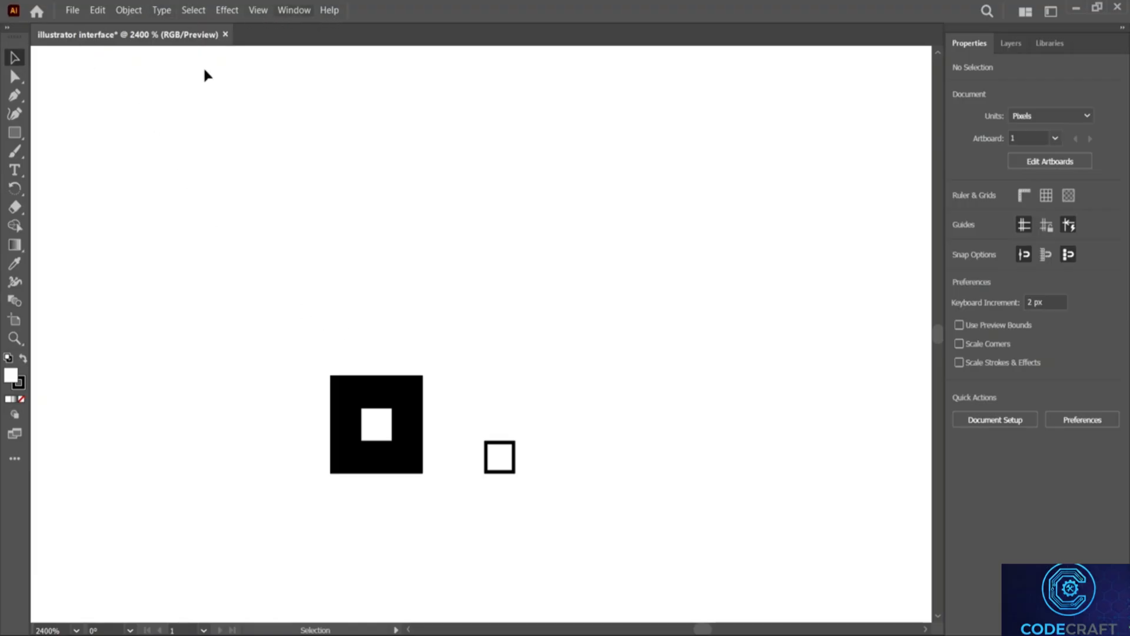
Examine the File, Edit, Object, Type, and Select commands, including the Document Color Mode, Edit Colors, Path, and Same options.
click(76, 12)
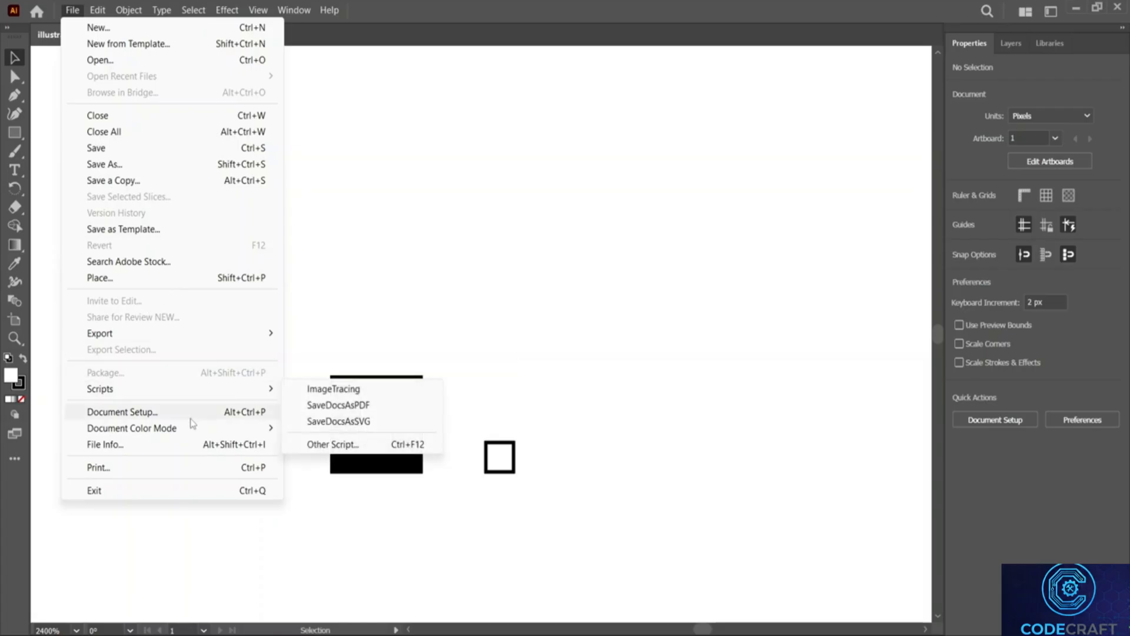
mouse_move(171, 430)
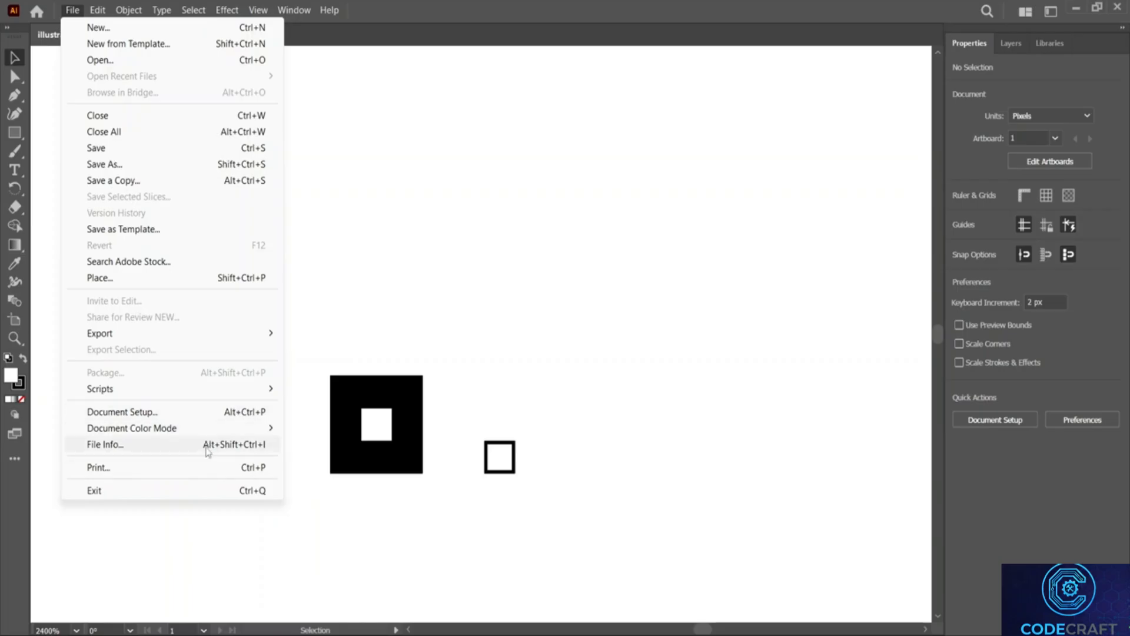
mouse_move(95, 12)
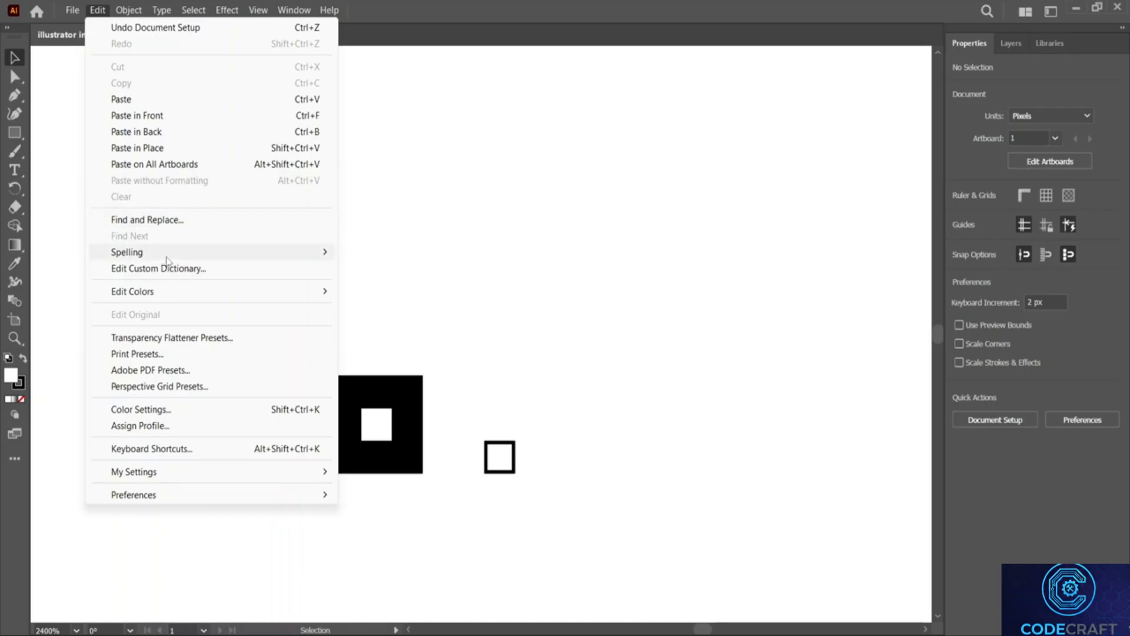
mouse_move(186, 291)
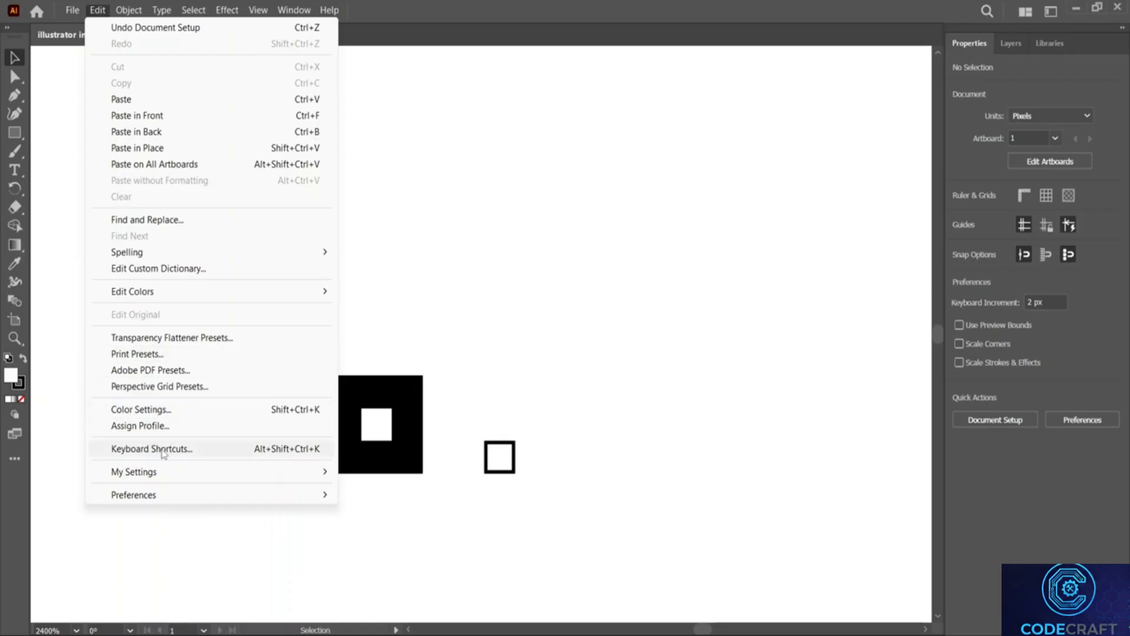
mouse_move(205, 475)
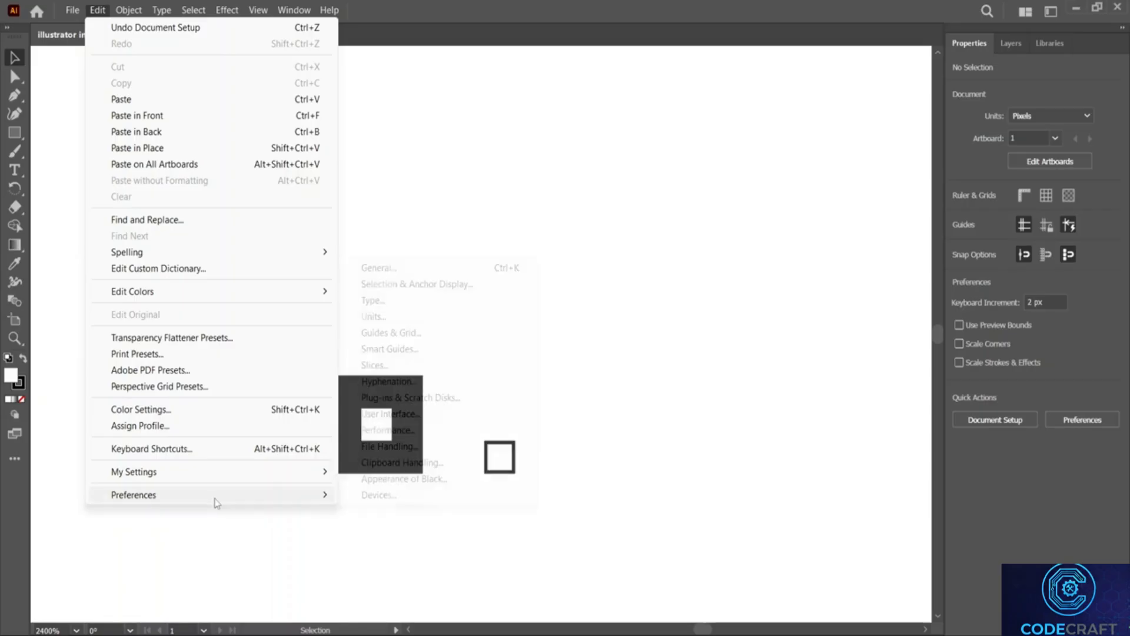
mouse_move(134, 5)
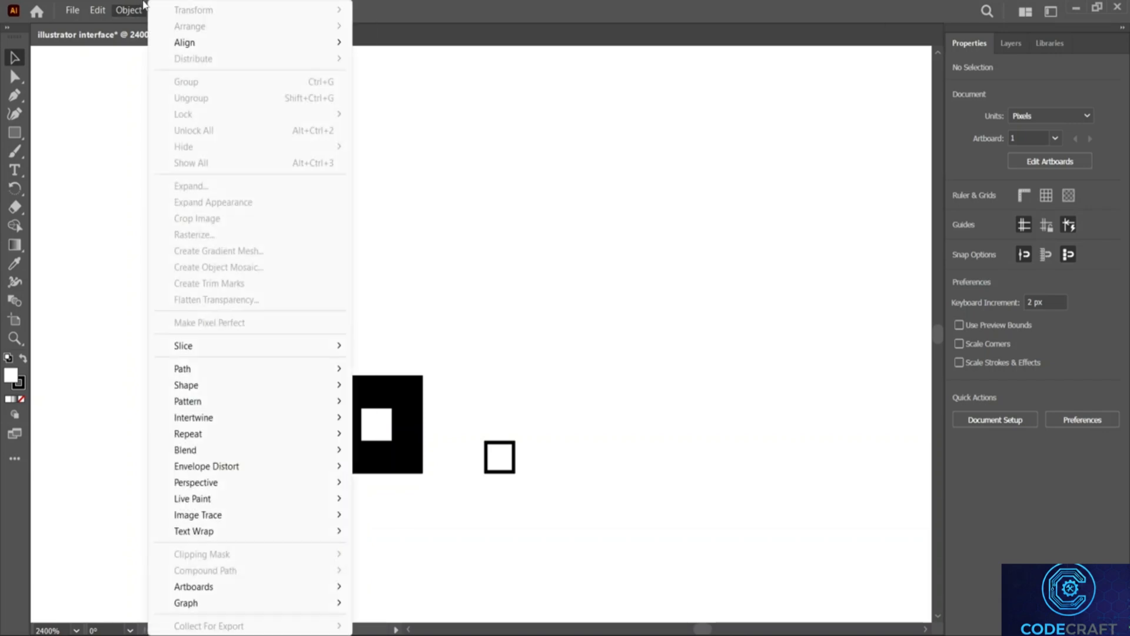
mouse_move(269, 372)
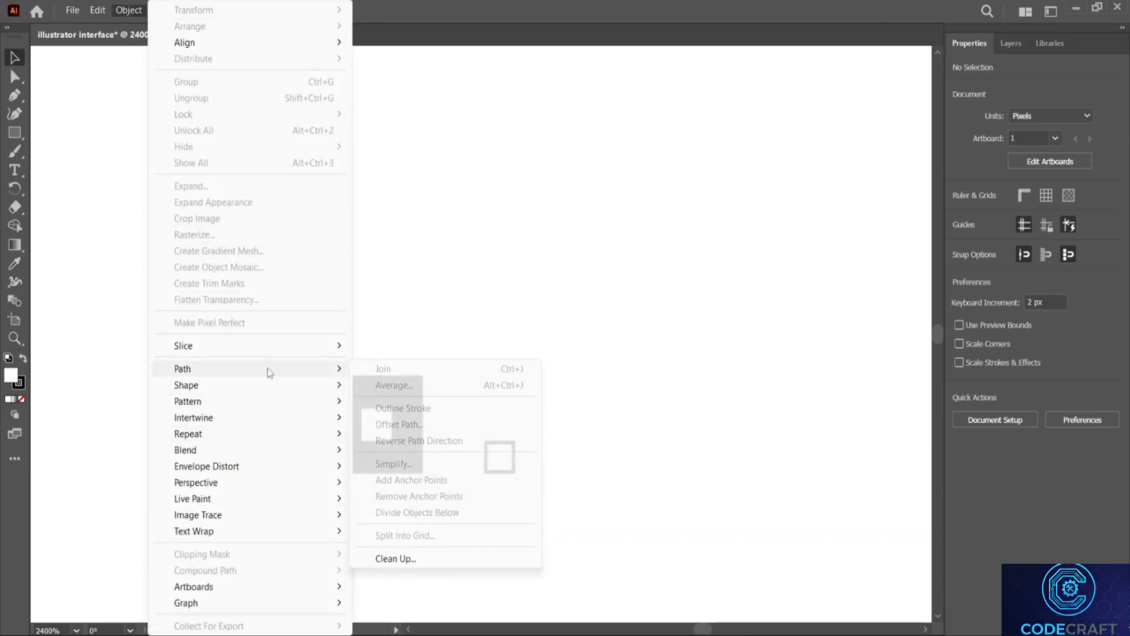
click(128, 10)
click(161, 10)
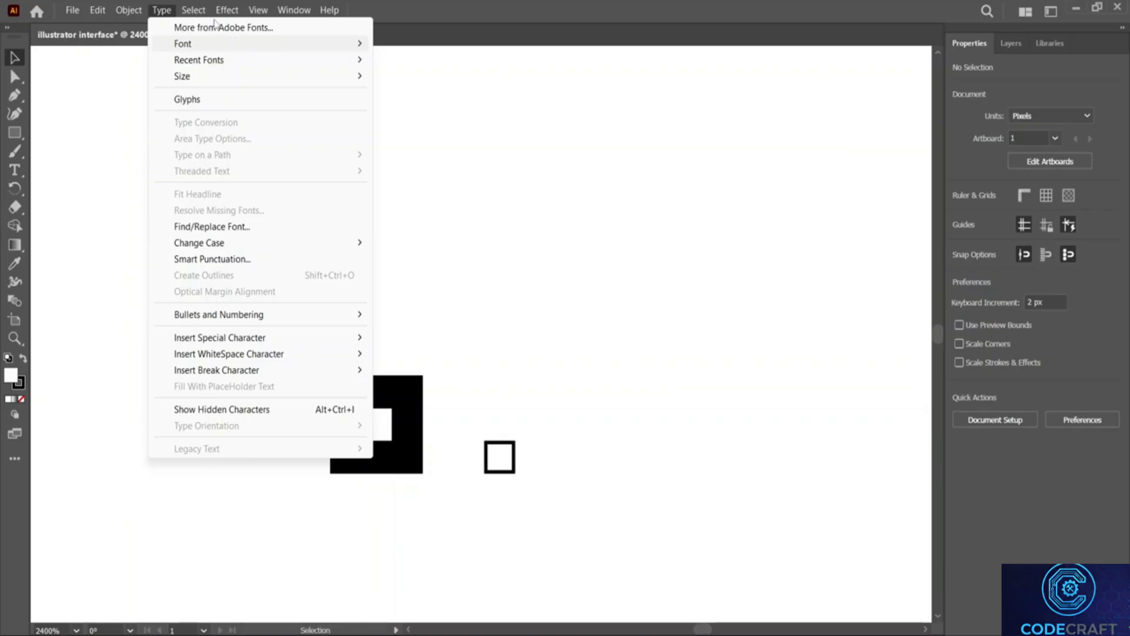
mouse_move(193, 10)
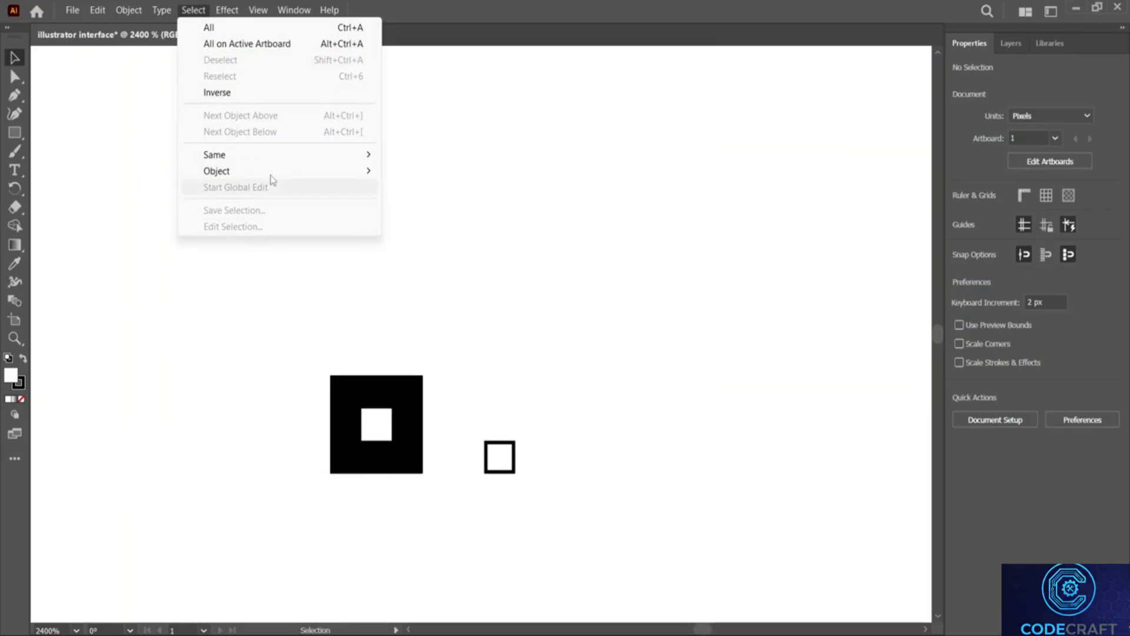
mouse_move(292, 160)
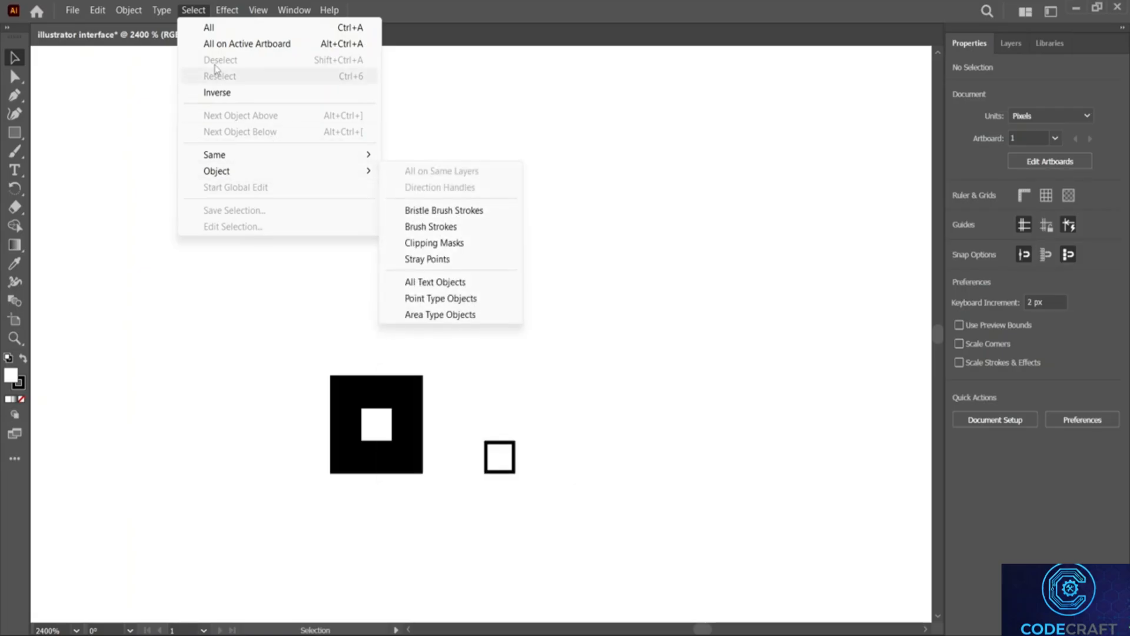
Examine the Document Raster Effects Settings, including the resolution and the White and Transparent backgrounds, and discard any changes.
click(228, 11)
click(228, 11)
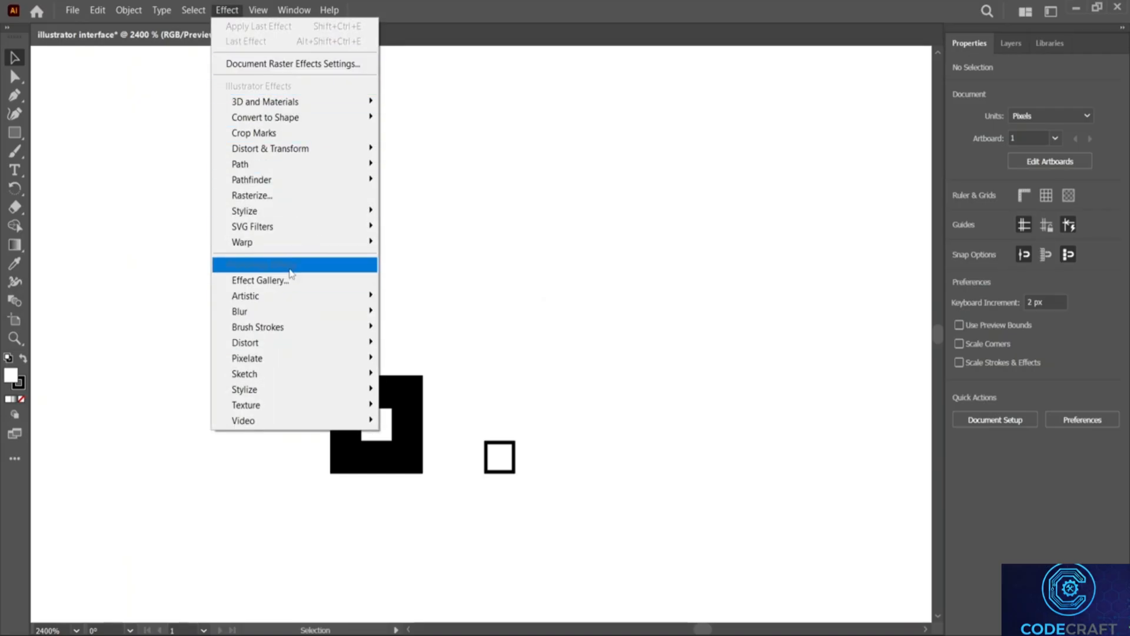
click(259, 65)
drag(507, 138, 383, 93)
click(464, 159)
click(465, 159)
click(365, 206)
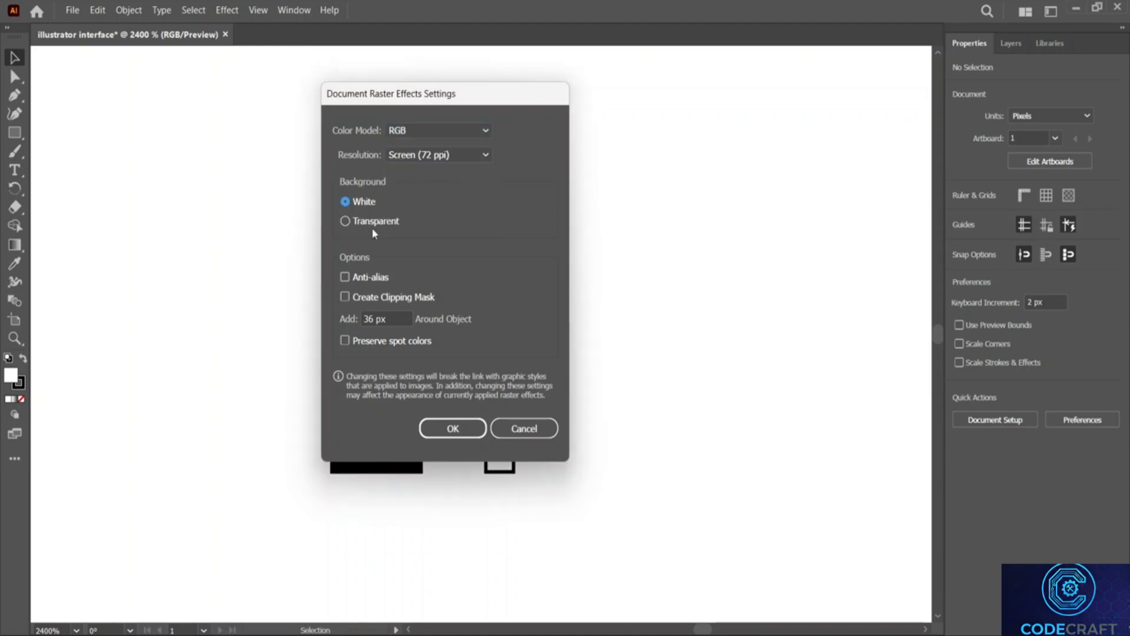
click(372, 226)
click(513, 430)
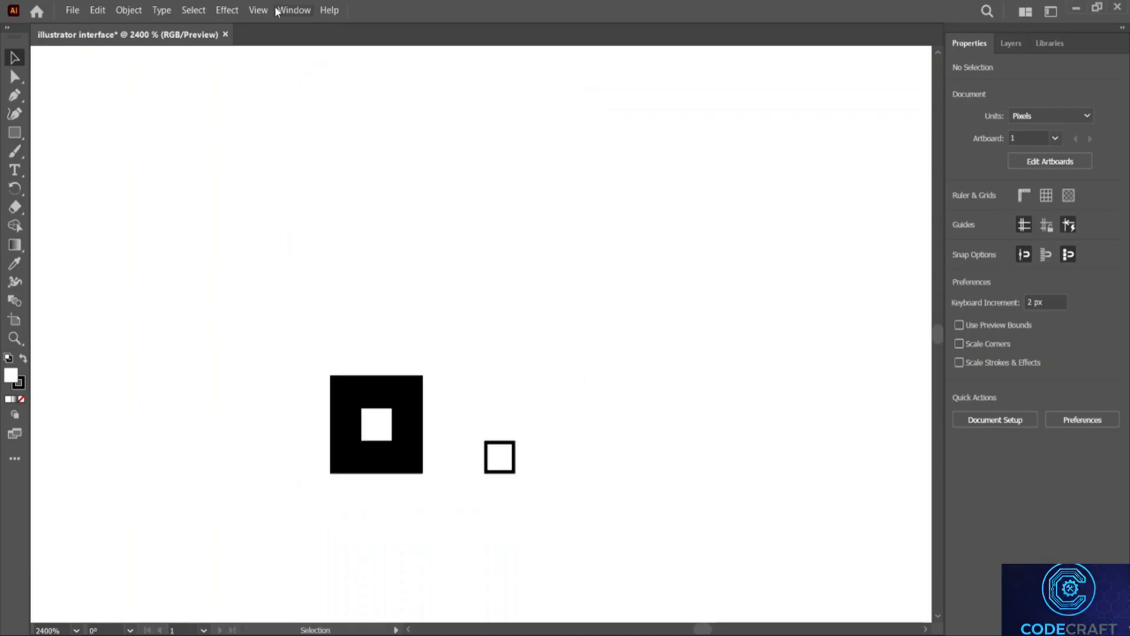
Try the Full Screen with Menu Bar Mode on the document and return to Normal Screen Mode.
click(258, 10)
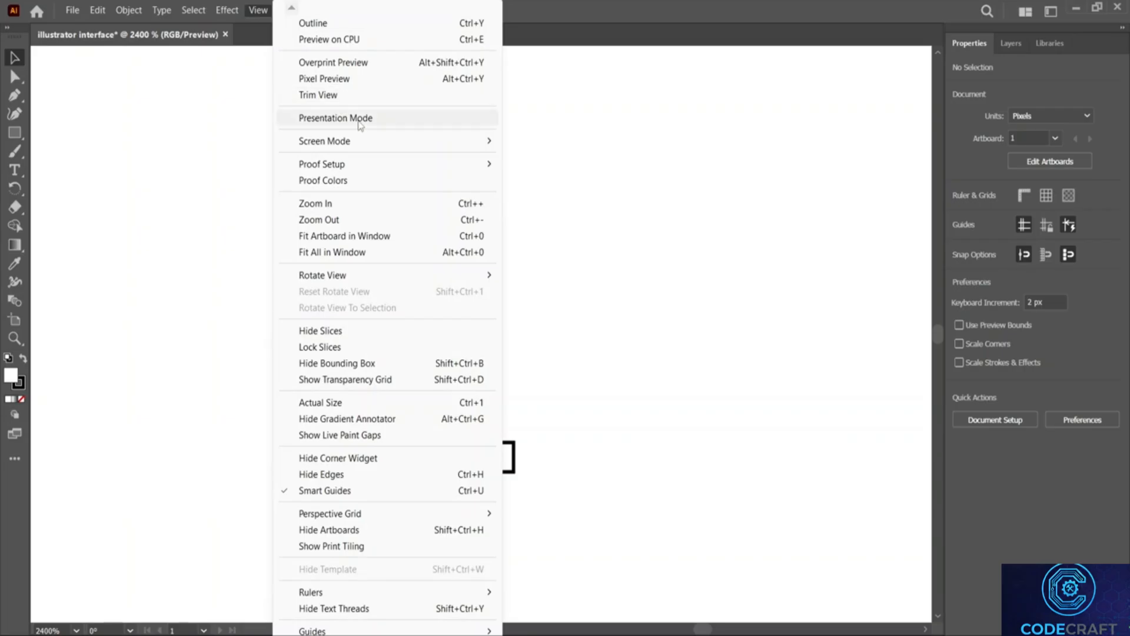
mouse_move(373, 142)
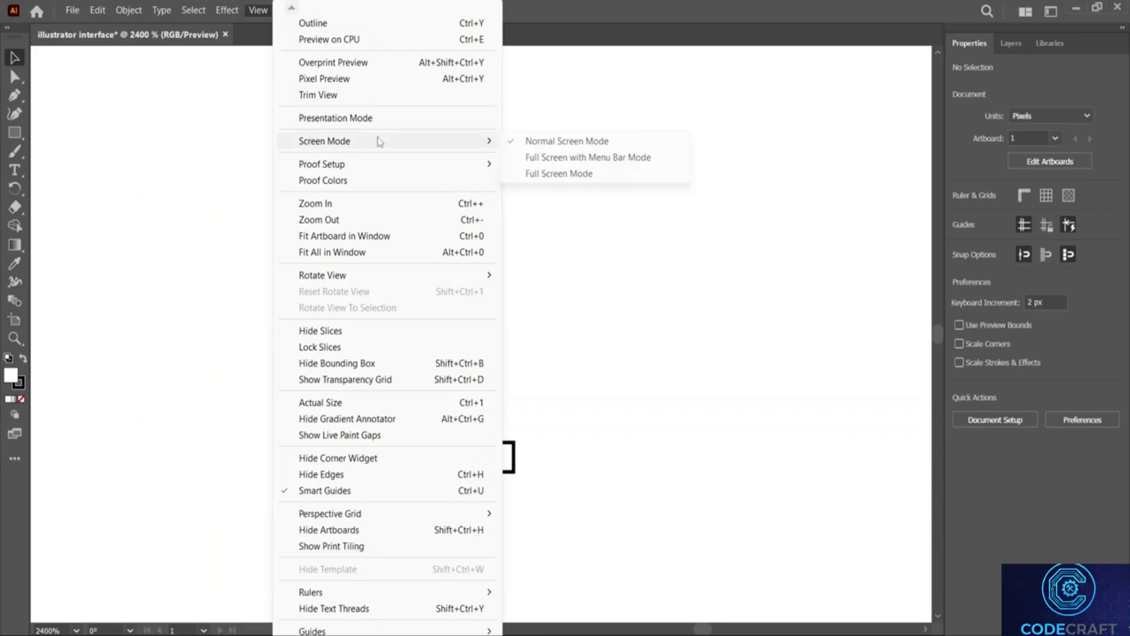
click(570, 163)
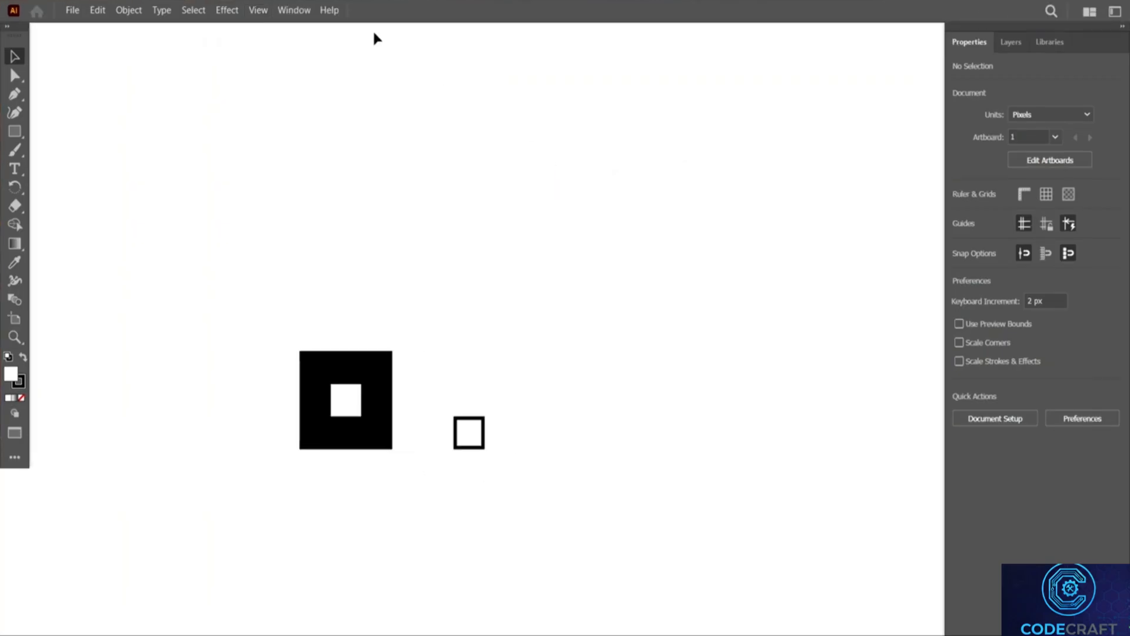
click(259, 10)
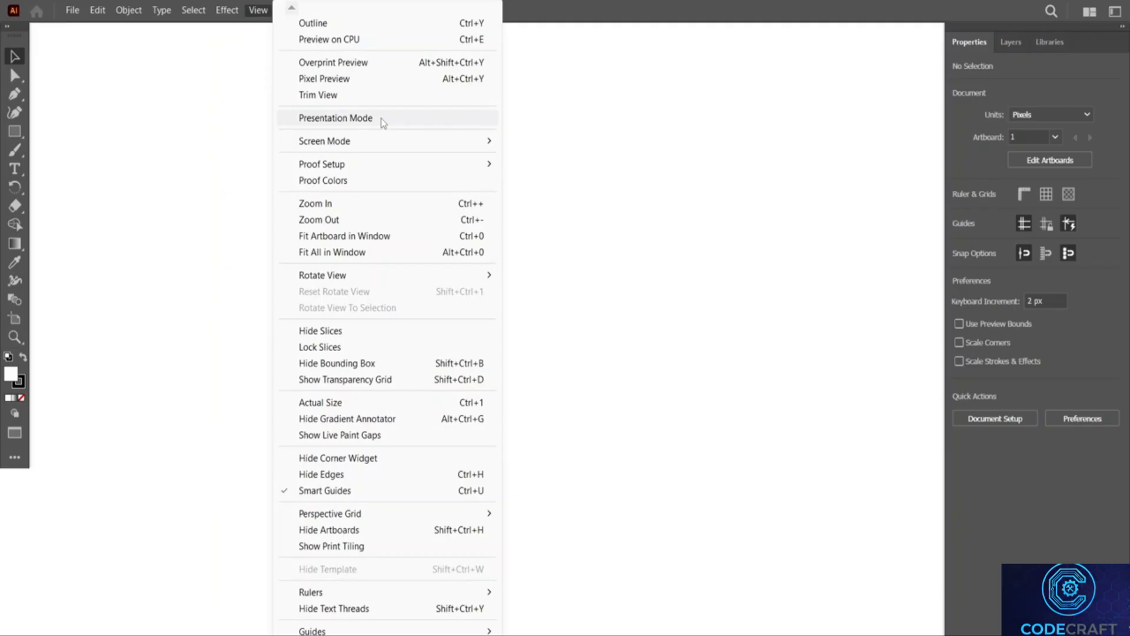
mouse_move(395, 139)
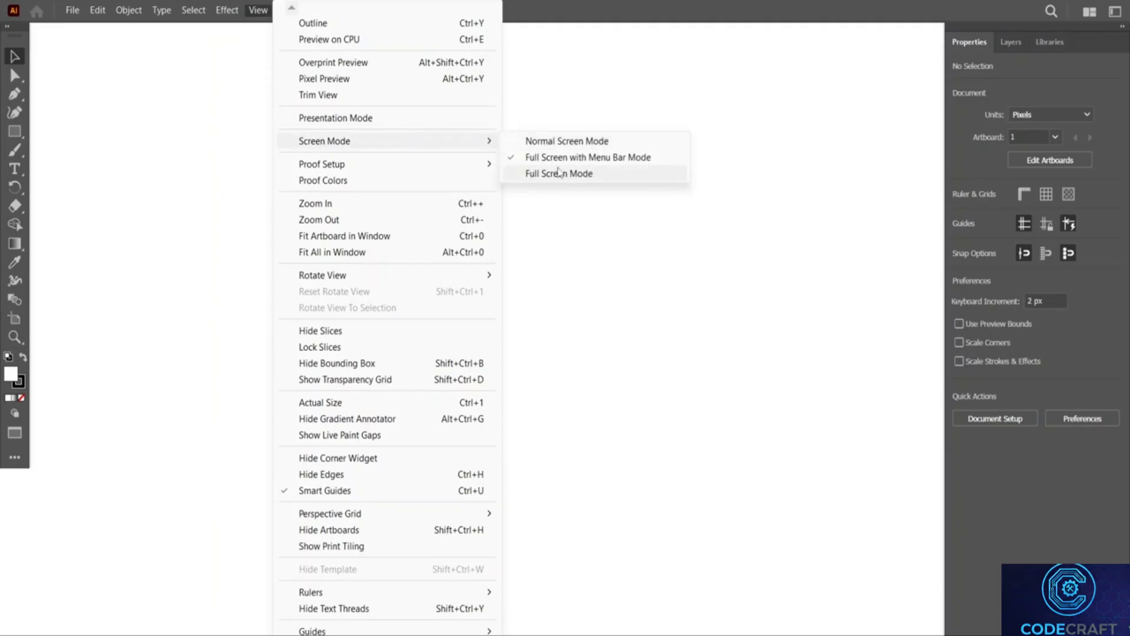
click(531, 142)
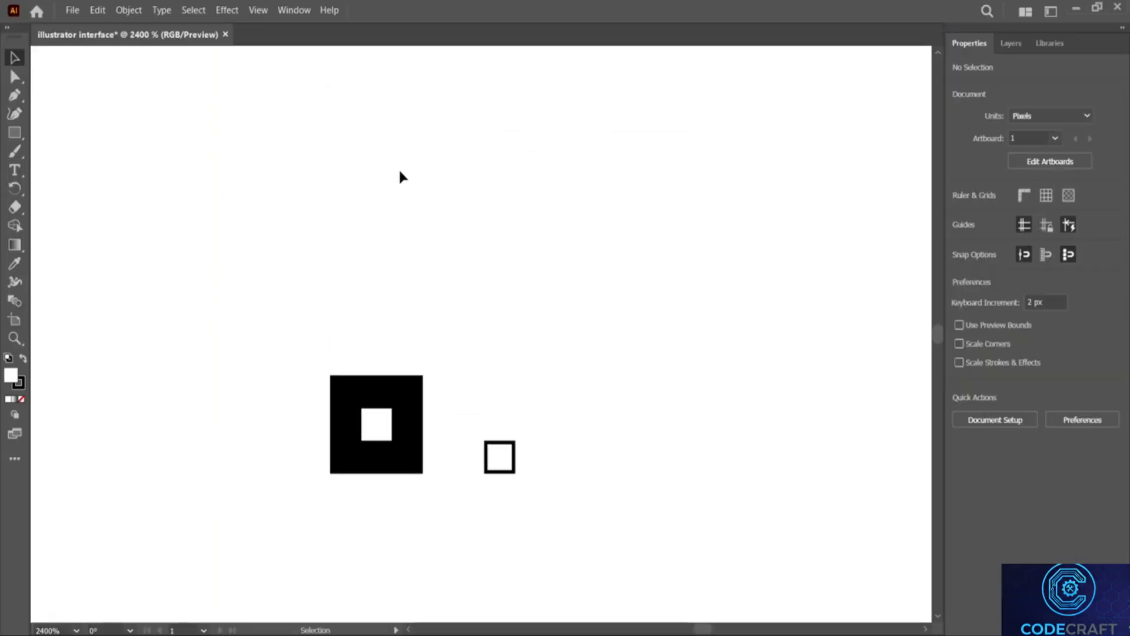
Examine the Window commands, including the full list of available panels, and the Help commands.
click(285, 10)
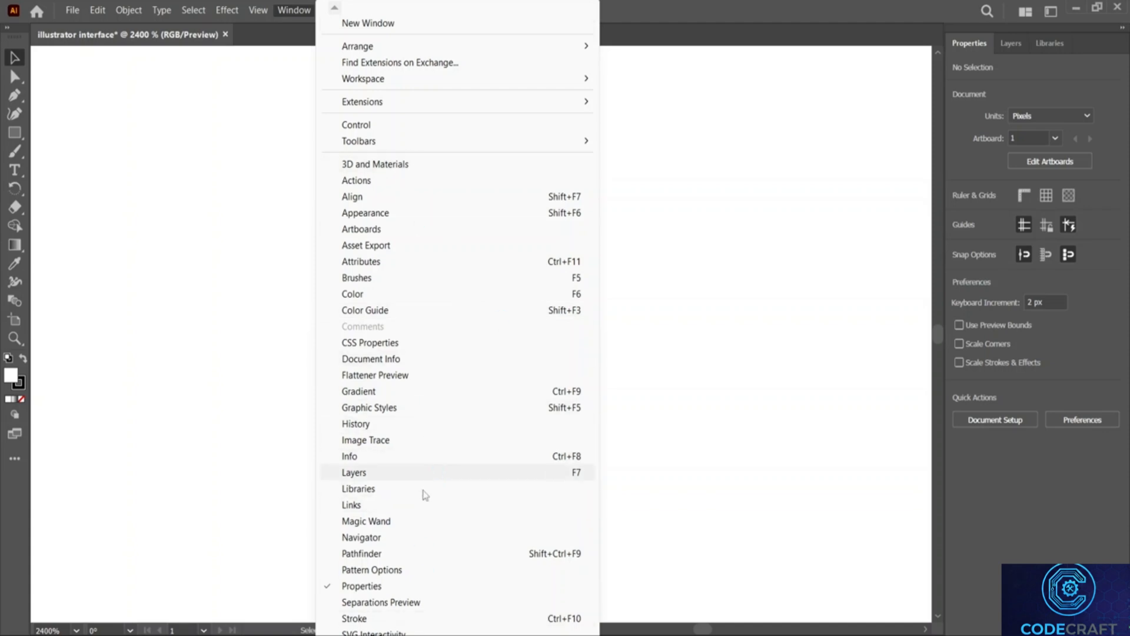
mouse_move(457, 633)
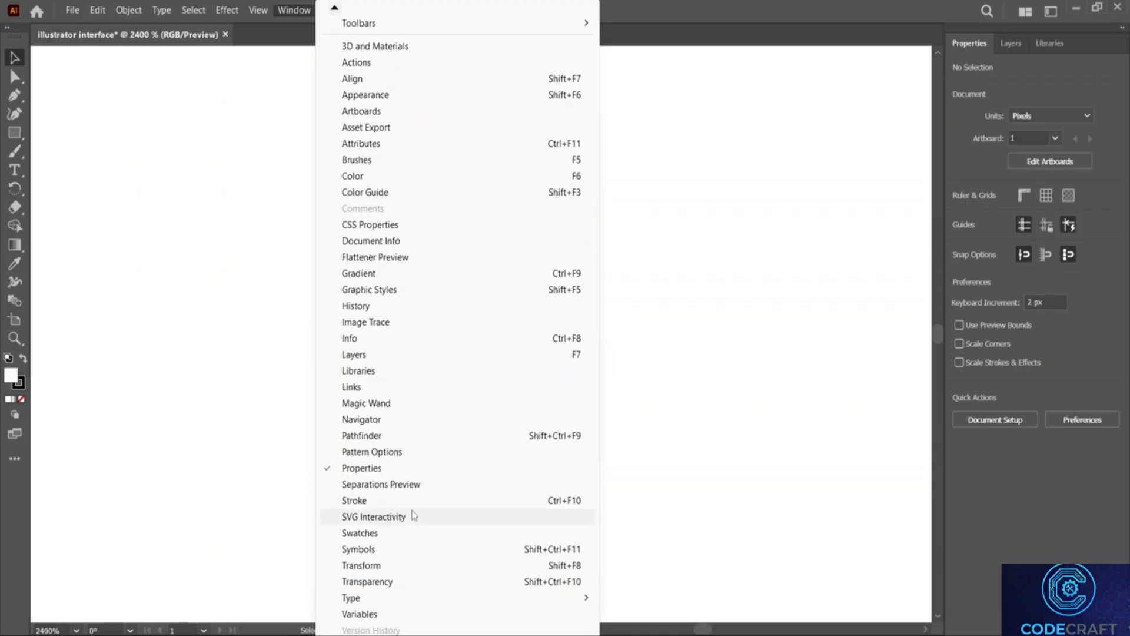
mouse_move(336, 13)
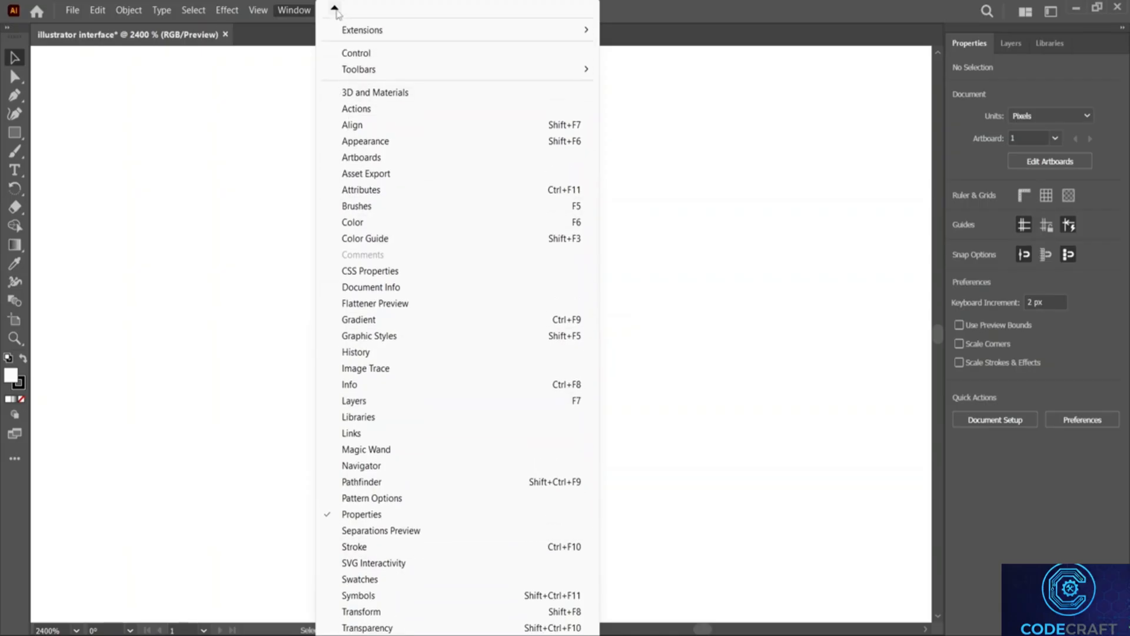
click(300, 15)
click(334, 14)
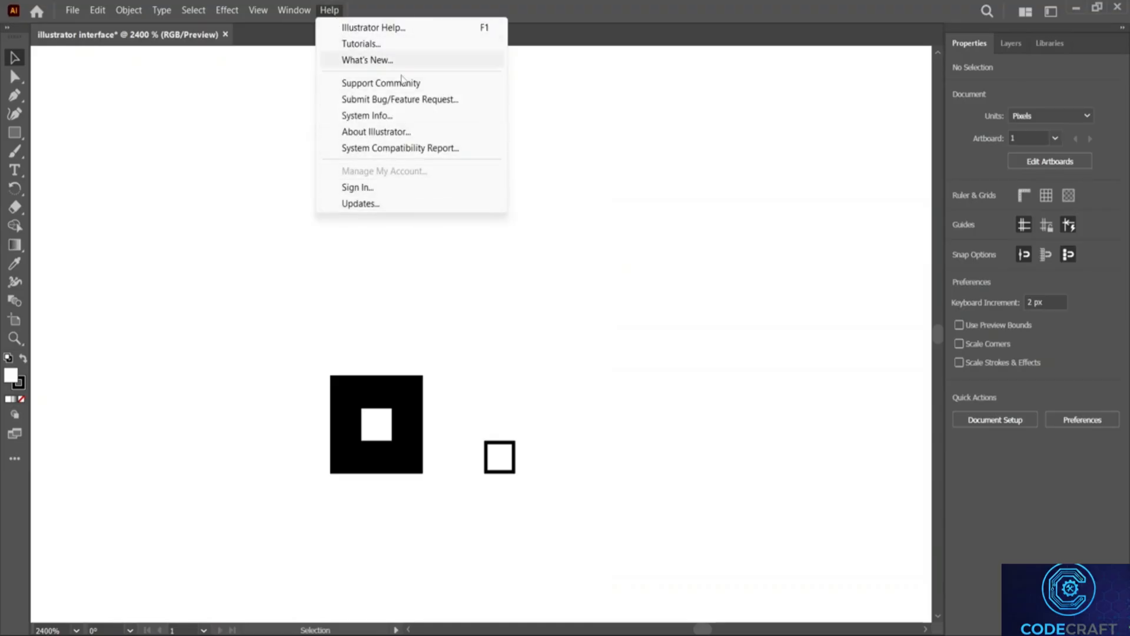
click(498, 5)
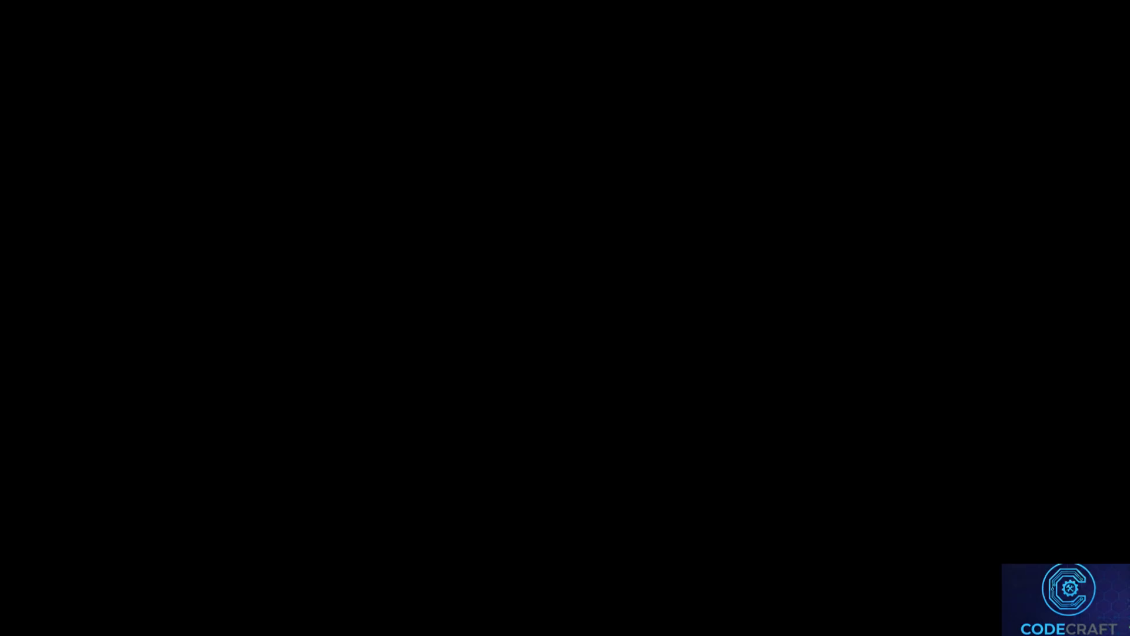